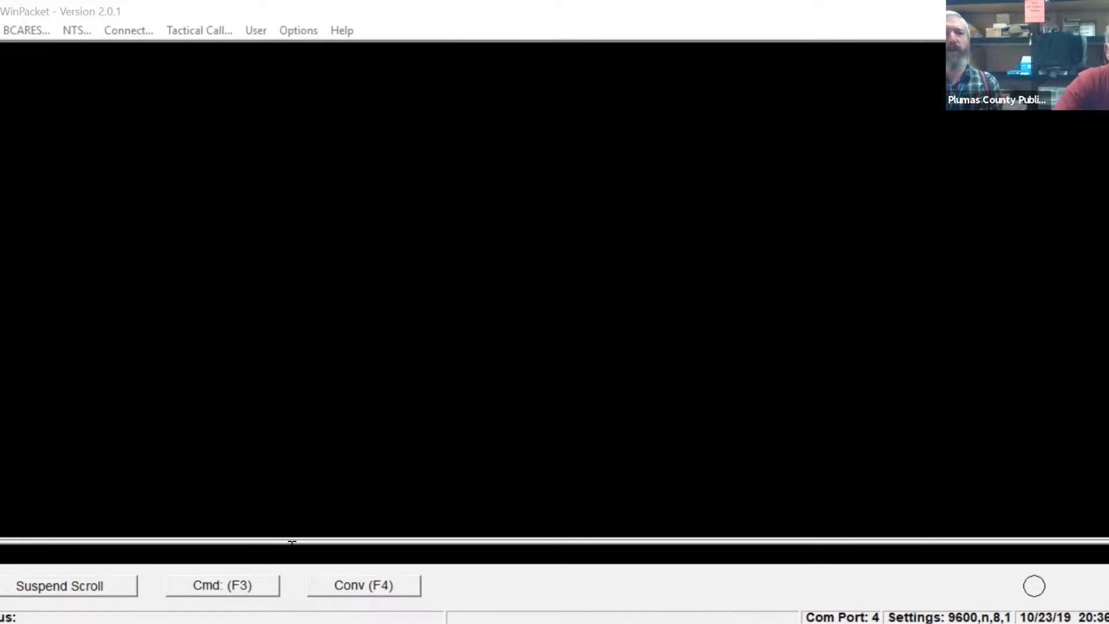
Query the TNC's station call sign with the "my" command.
{"action": "left_click", "coordinate": [210, 580]}
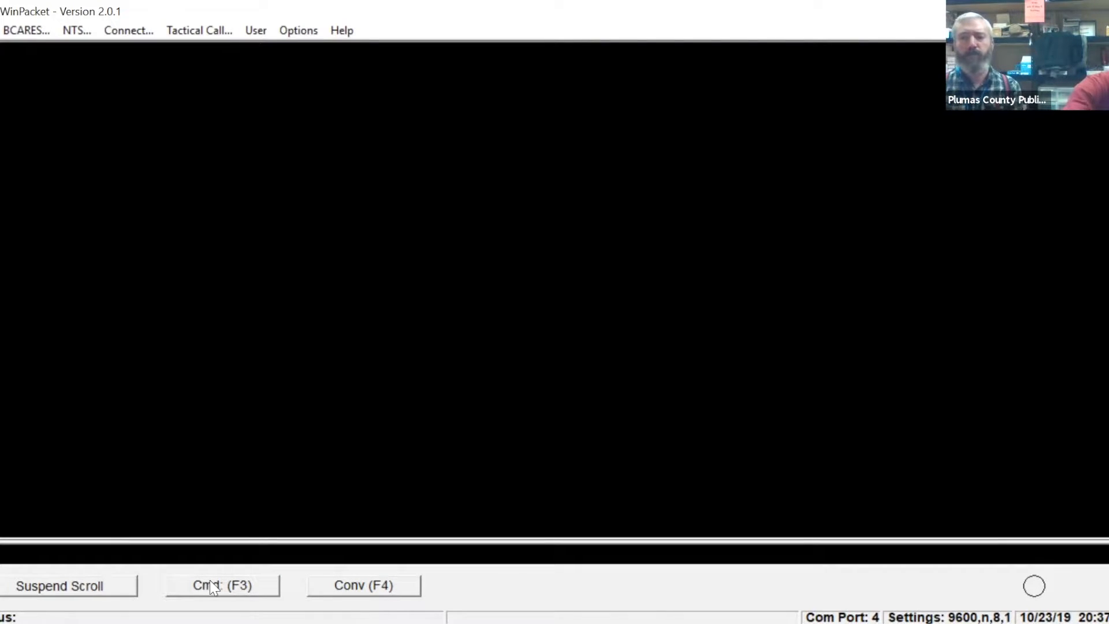
{"action": "type", "text": "my"}
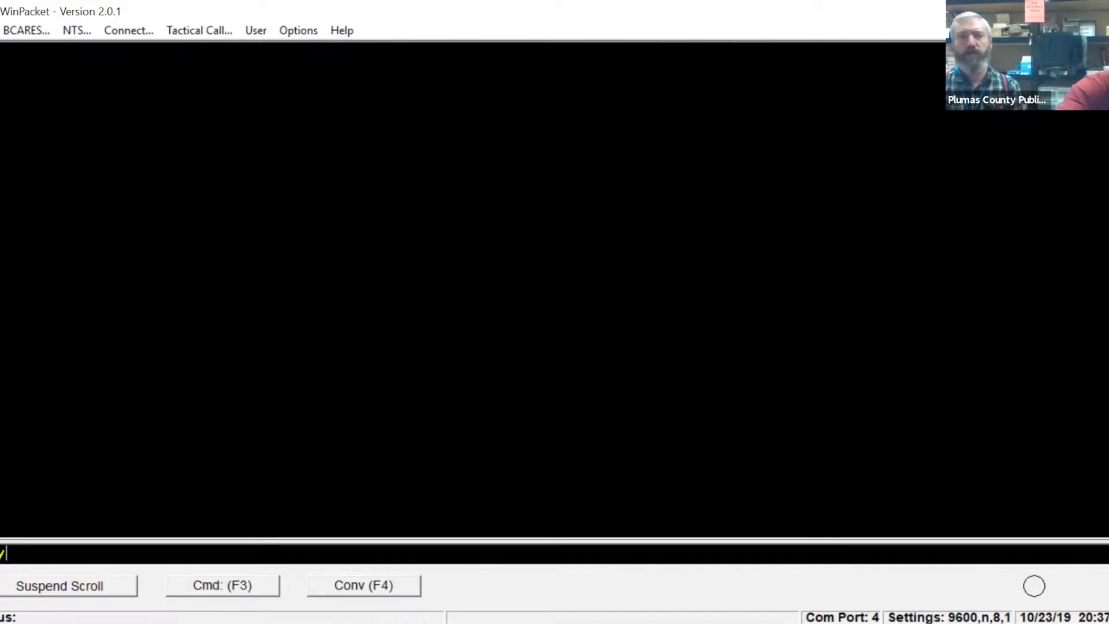
{"action": "key", "text": "Return"}
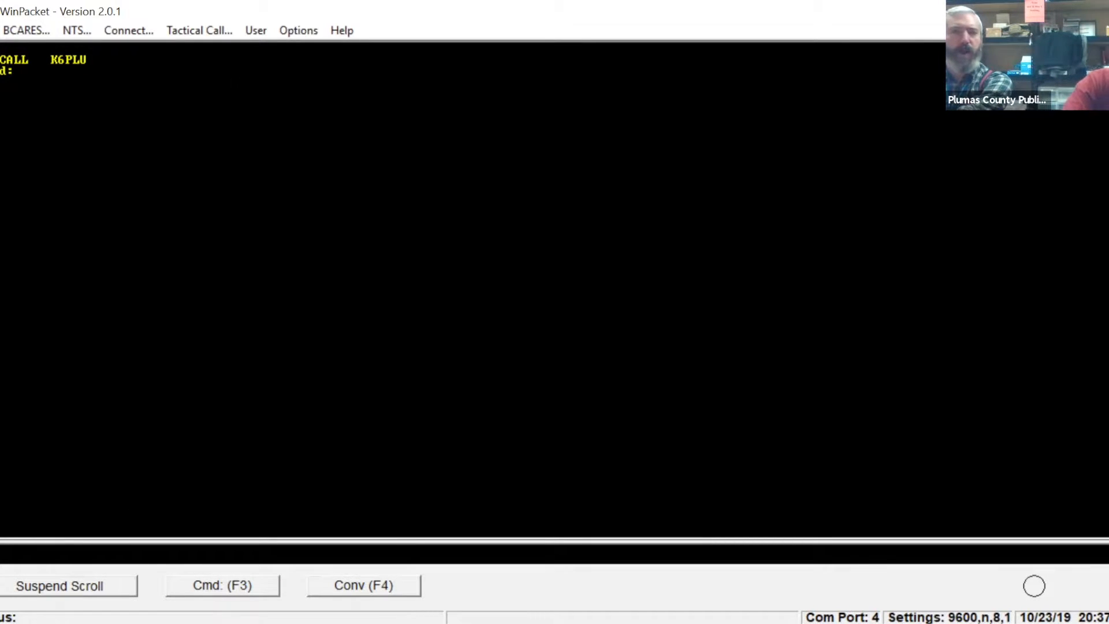
Initialize the TNC with the StartUp Script.
{"action": "left_click", "coordinate": [285, 35]}
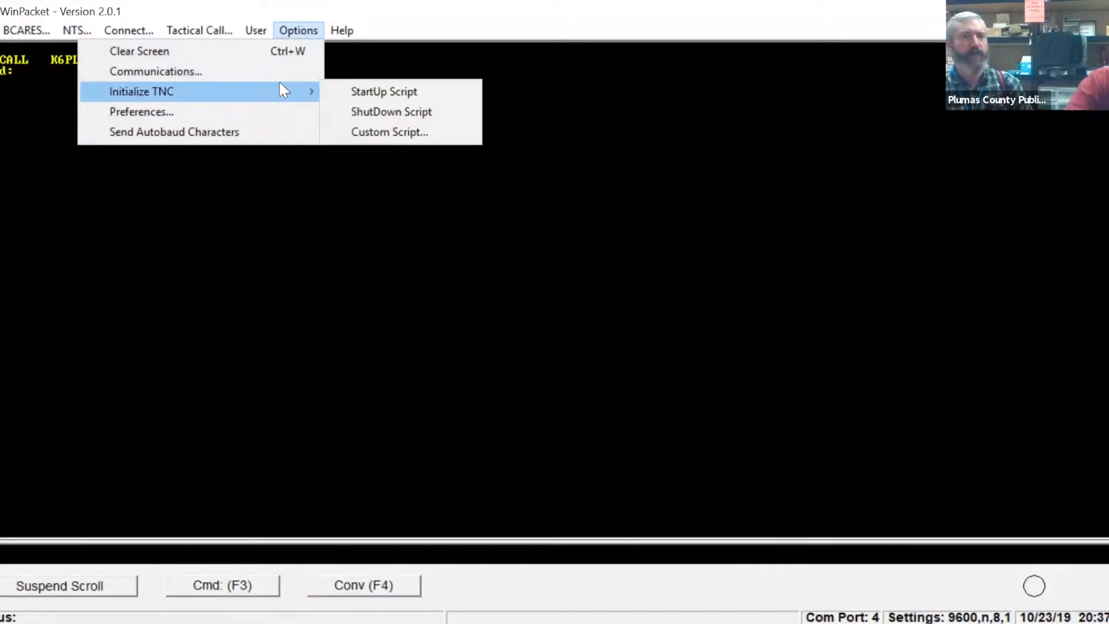
{"action": "mouse_move", "coordinate": [307, 87]}
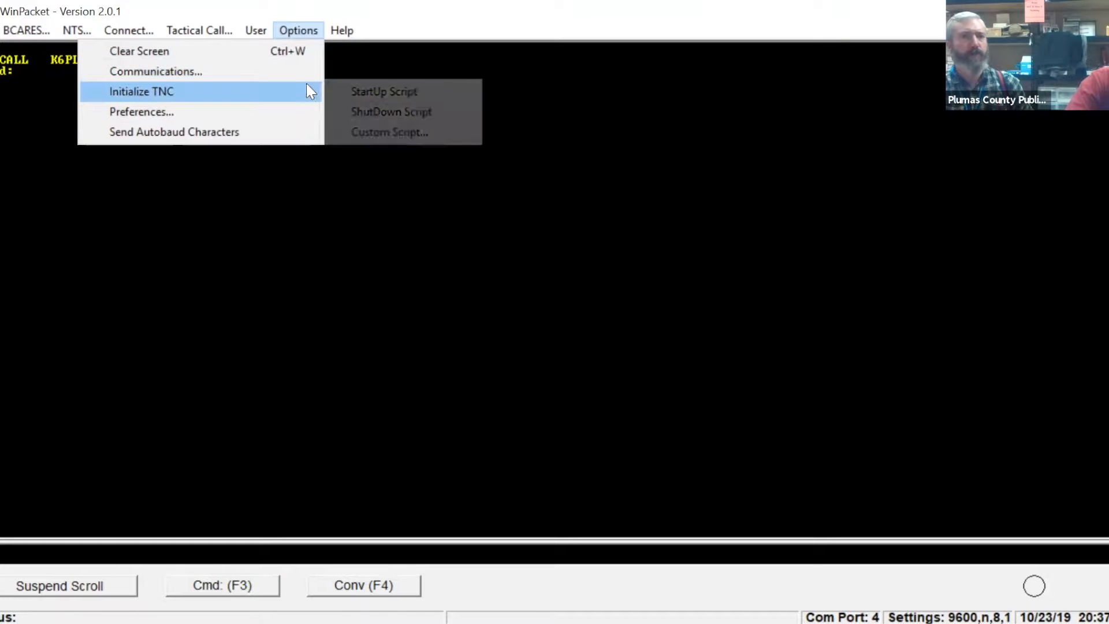
{"action": "left_click", "coordinate": [452, 90]}
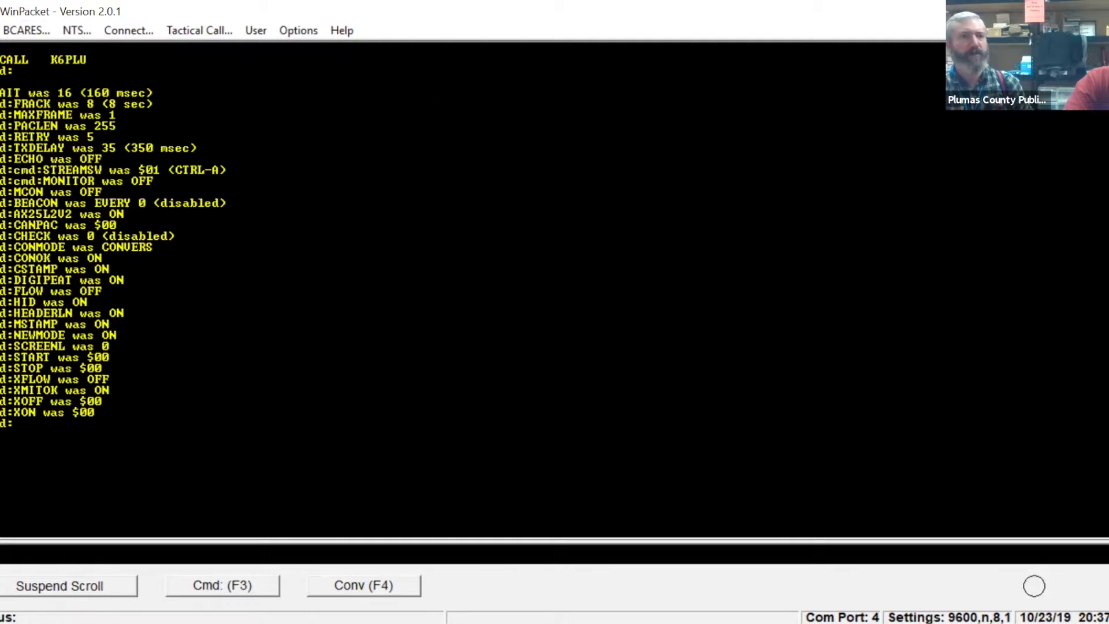
Clear the terminal's screen contents and query the TNC's call sign again with the "my" command.
{"action": "left_click", "coordinate": [311, 36]}
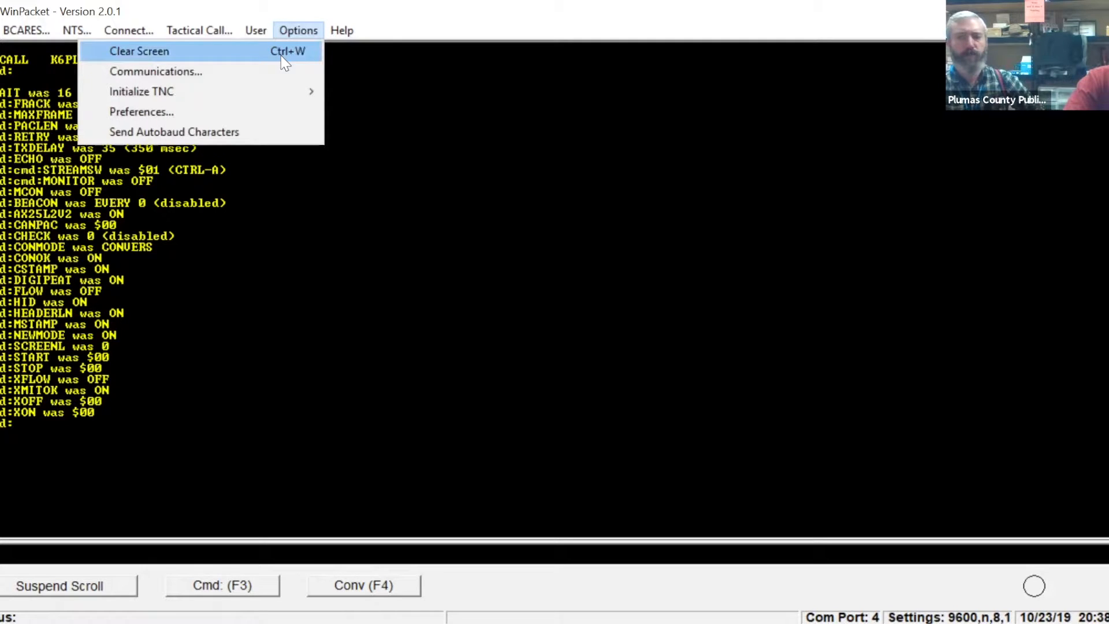
{"action": "key", "text": "Return"}
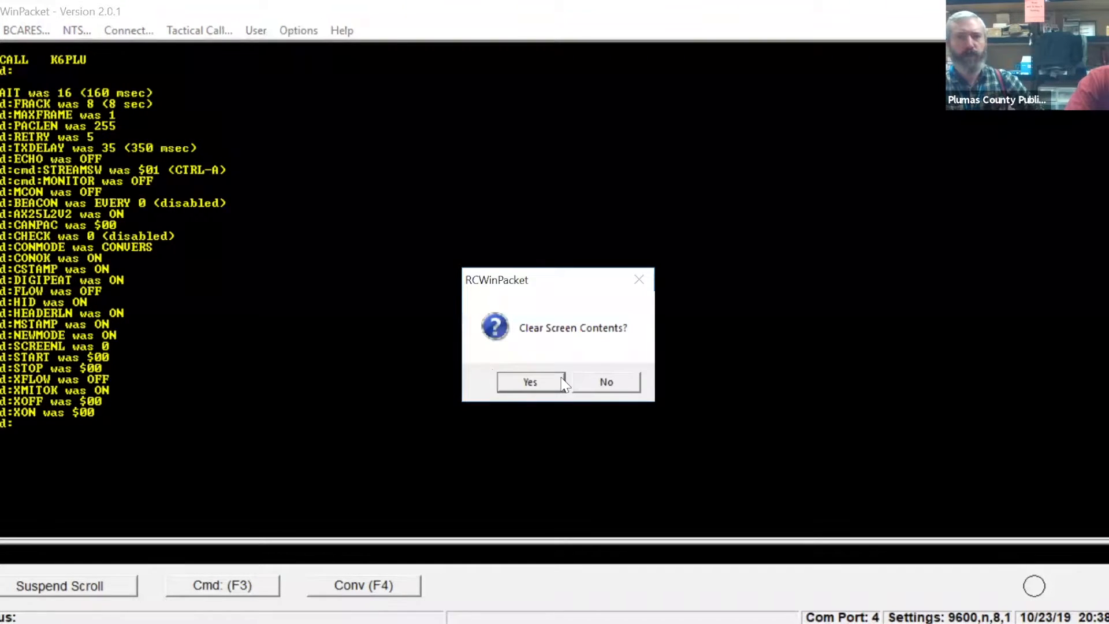
{"action": "left_click", "coordinate": [530, 381]}
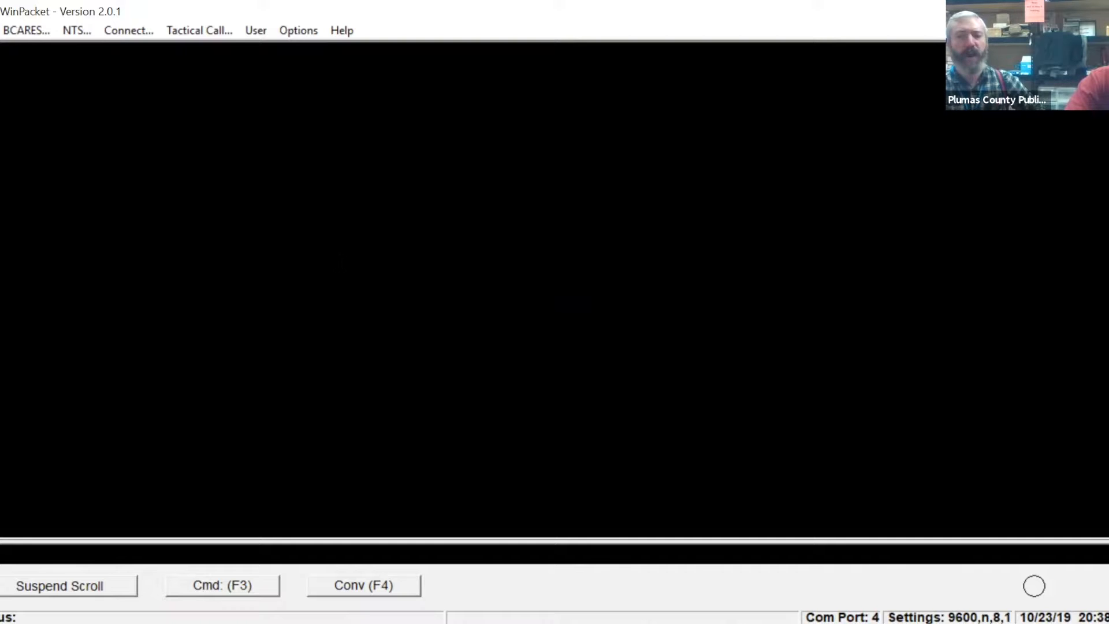
{"action": "type", "text": "y"}
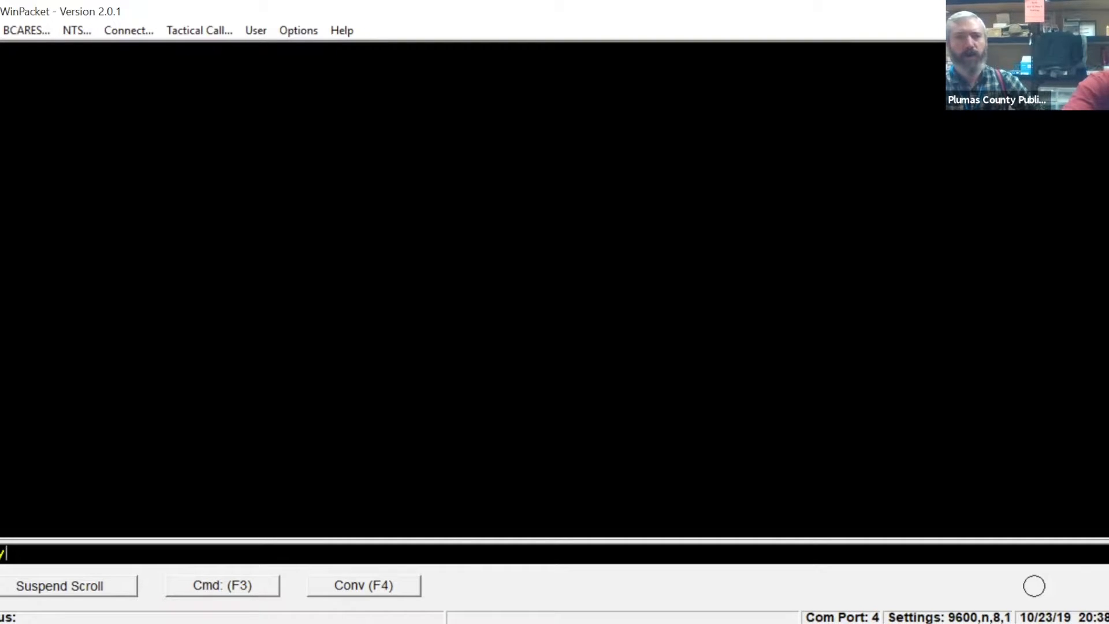
{"action": "key", "text": "Return"}
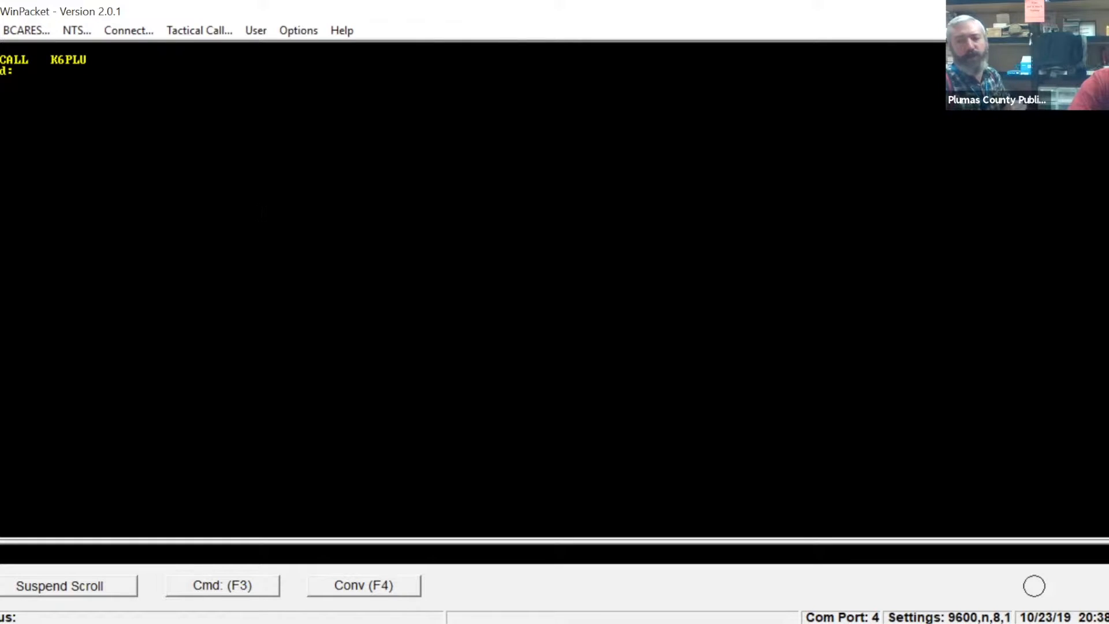
Examine the full list of saved stations available to connect with, including the nodes, keyboards and mailboxes.
{"action": "left_click", "coordinate": [127, 30]}
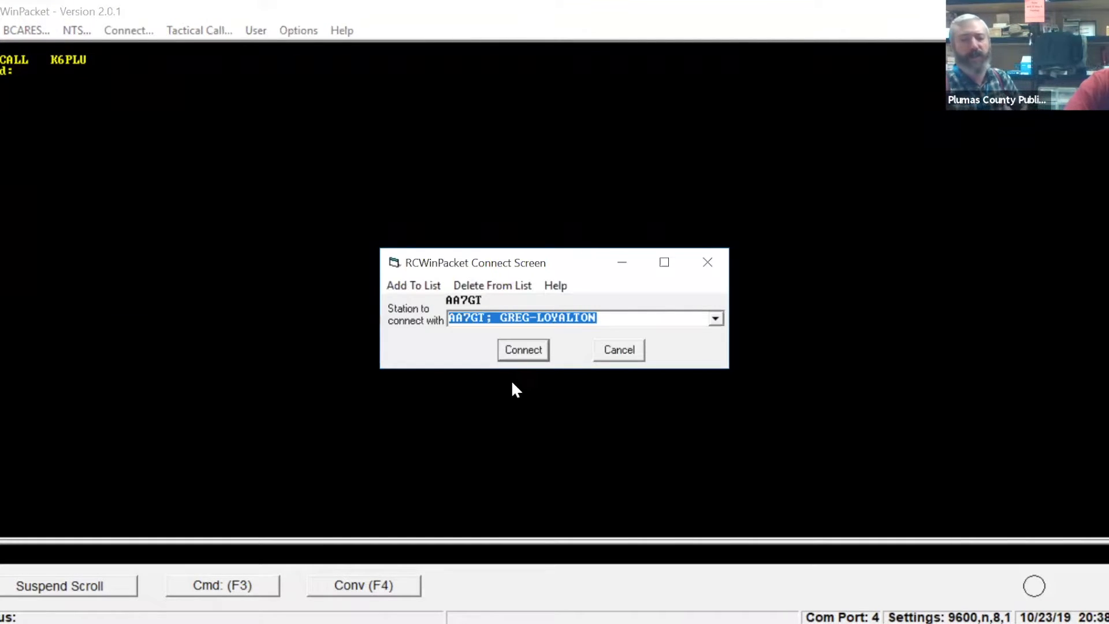
{"action": "left_click", "coordinate": [715, 319]}
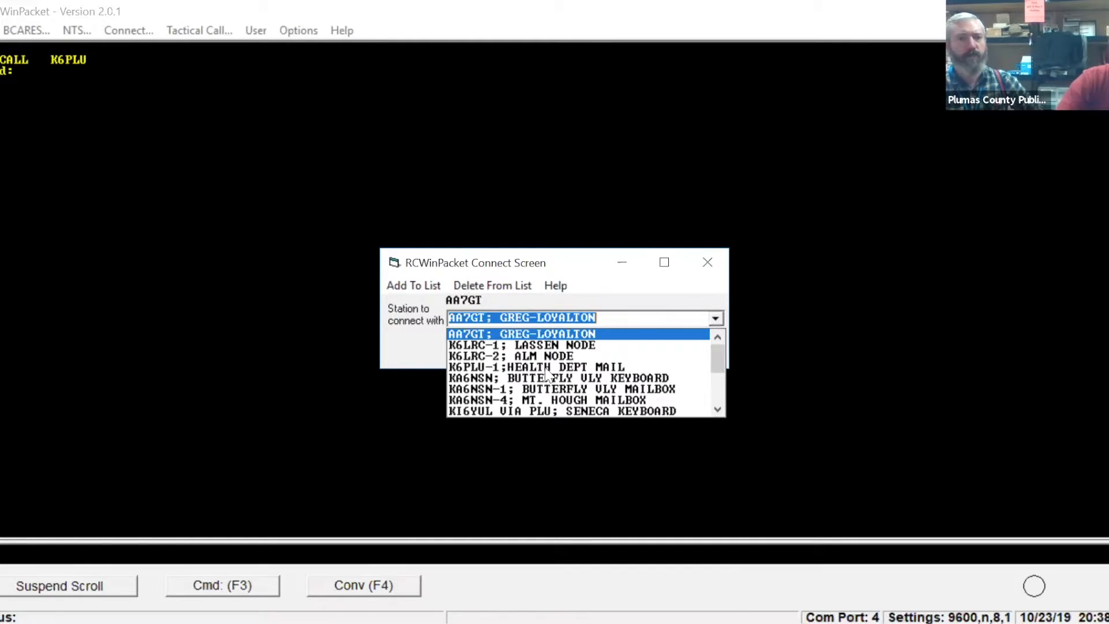
{"action": "left_click", "coordinate": [718, 412]}
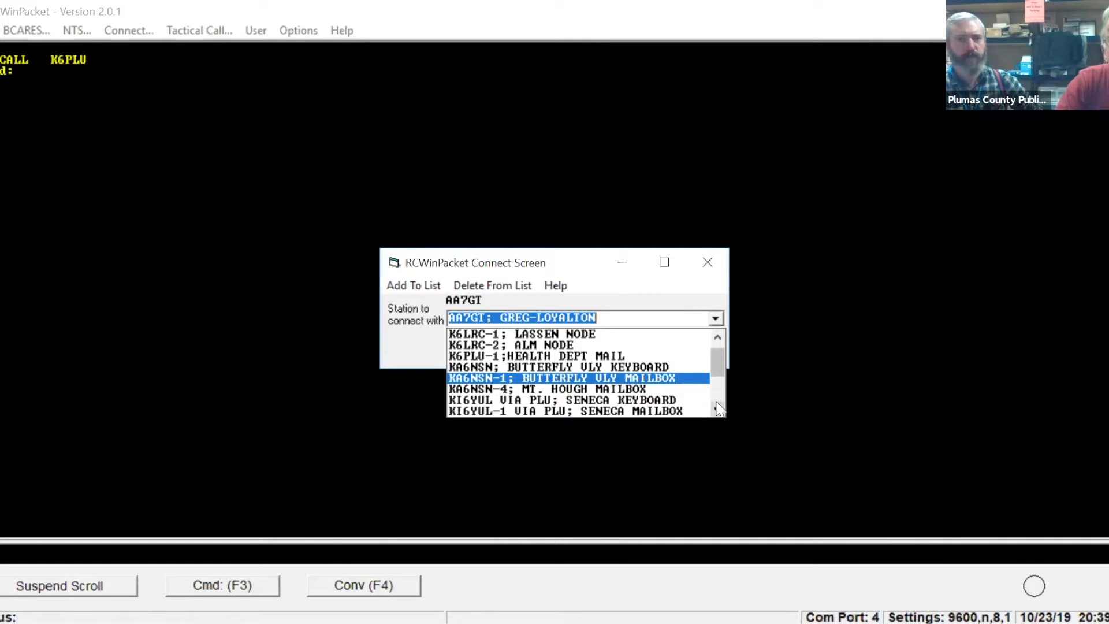
{"action": "left_click", "coordinate": [718, 409]}
{"action": "left_click", "coordinate": [718, 409]}
{"action": "left_click", "coordinate": [718, 409]}
{"action": "left_click", "coordinate": [719, 409]}
{"action": "left_click", "coordinate": [718, 409]}
{"action": "left_click", "coordinate": [718, 409]}
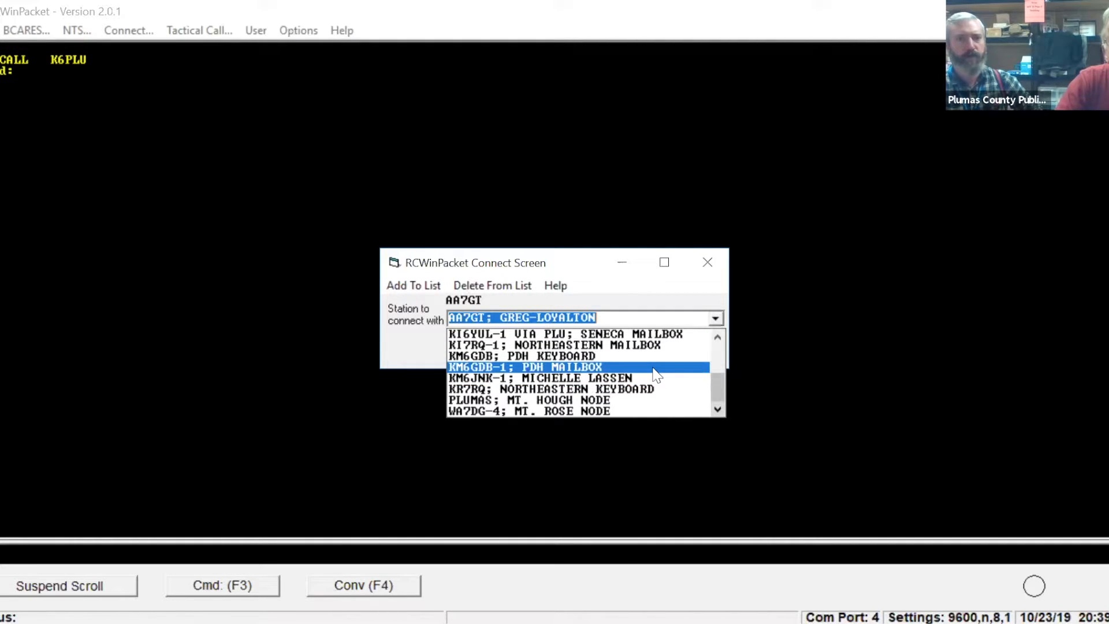
{"action": "left_click", "coordinate": [719, 341]}
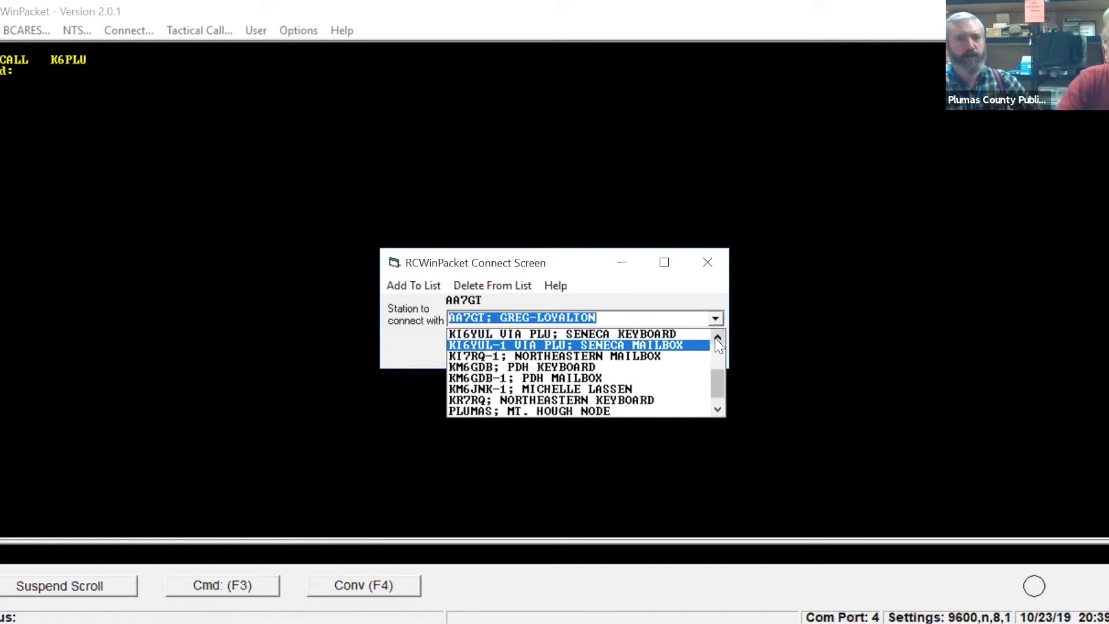
{"action": "left_click", "coordinate": [718, 341]}
{"action": "left_click", "coordinate": [718, 340]}
{"action": "left_click", "coordinate": [718, 341]}
{"action": "left_click", "coordinate": [718, 341]}
{"action": "left_click", "coordinate": [718, 341]}
{"action": "left_click", "coordinate": [718, 341]}
{"action": "left_click", "coordinate": [718, 341]}
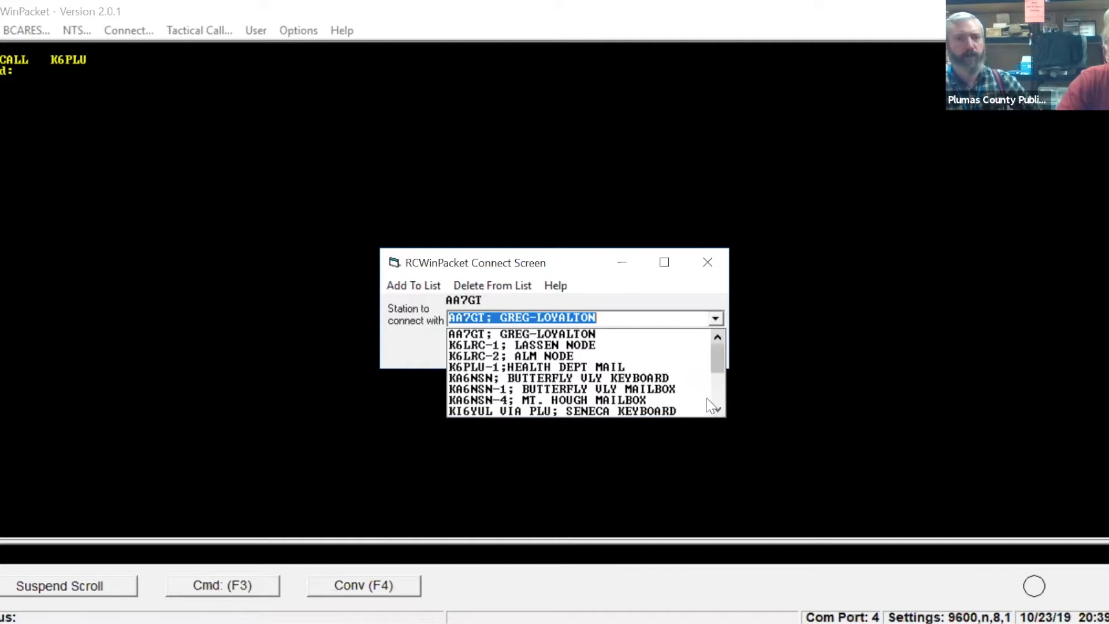
Try to connect to the station "KM6GDB; PDH KEYBOARD" from the saved stations.
{"action": "left_click", "coordinate": [718, 408]}
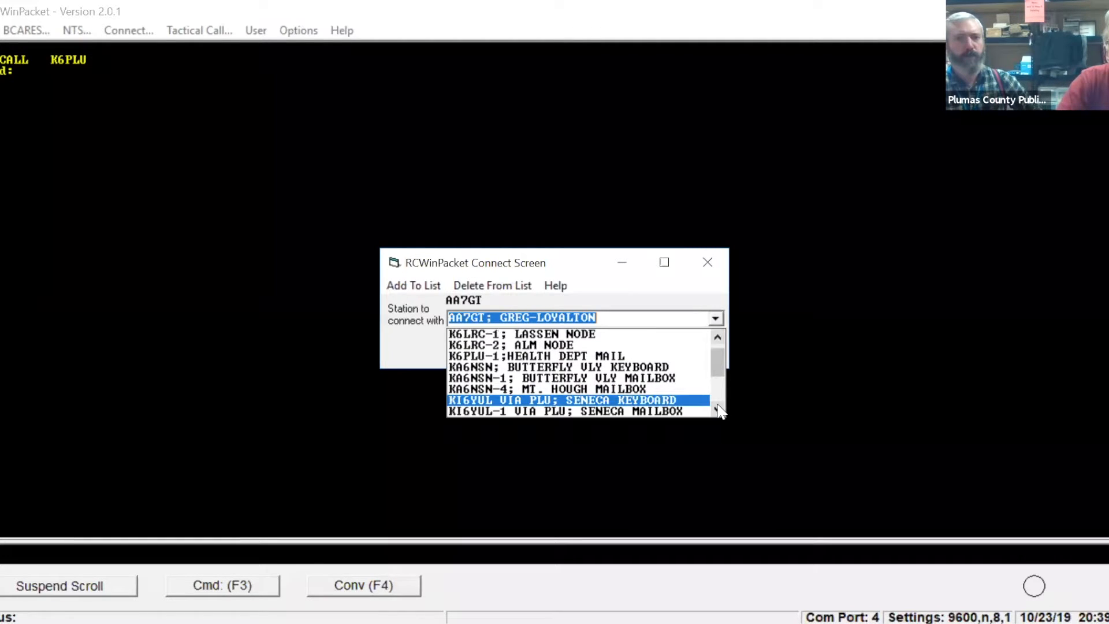
{"action": "left_click", "coordinate": [718, 409]}
{"action": "left_click", "coordinate": [718, 408]}
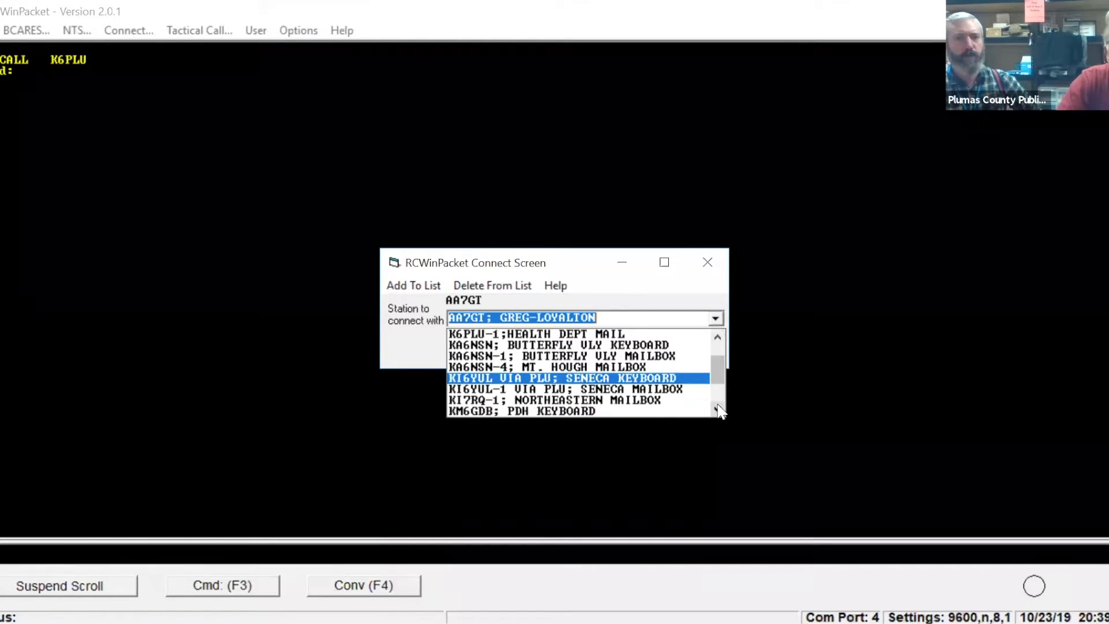
{"action": "left_click", "coordinate": [718, 408]}
{"action": "left_click", "coordinate": [718, 409]}
{"action": "left_click", "coordinate": [718, 408]}
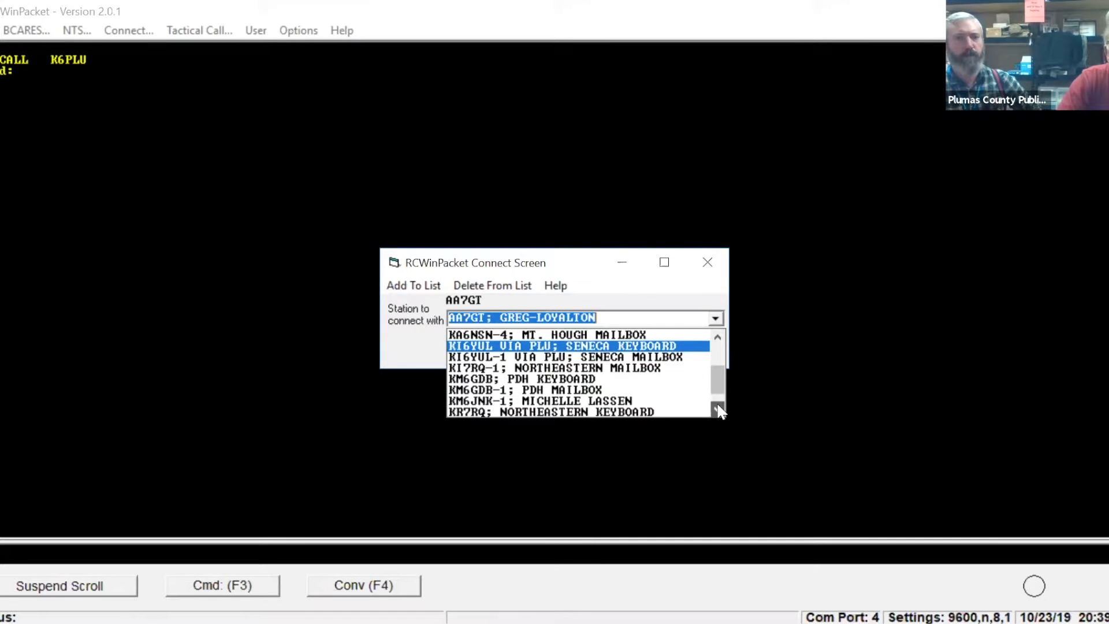
{"action": "left_click", "coordinate": [662, 384]}
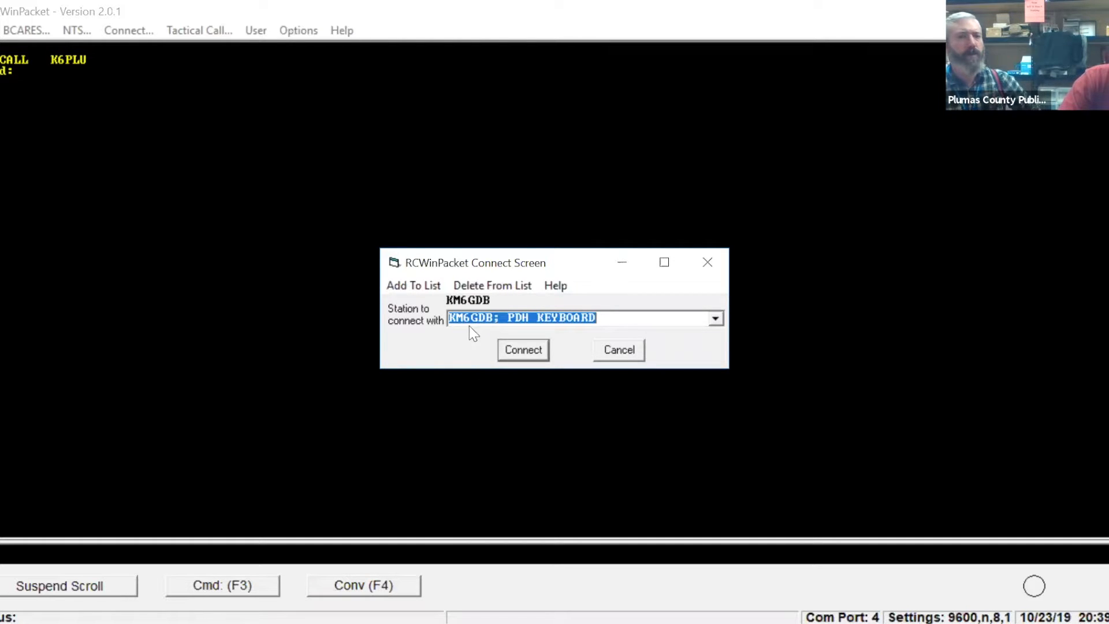
{"action": "left_click", "coordinate": [518, 353]}
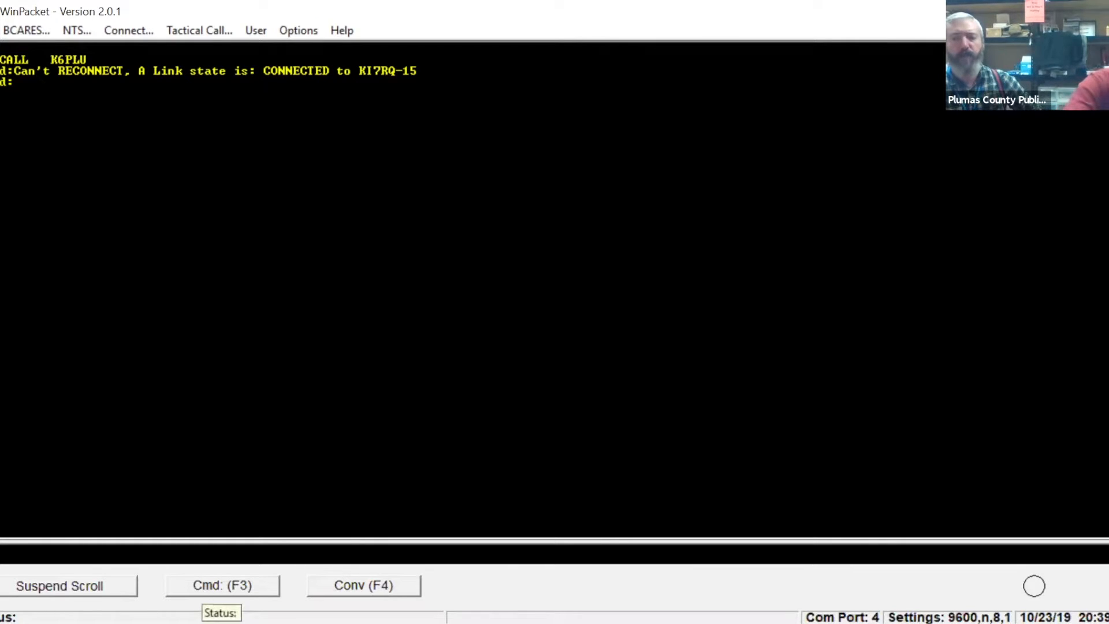
{"action": "type", "text": "d"}
{"action": "key", "text": "Return"}
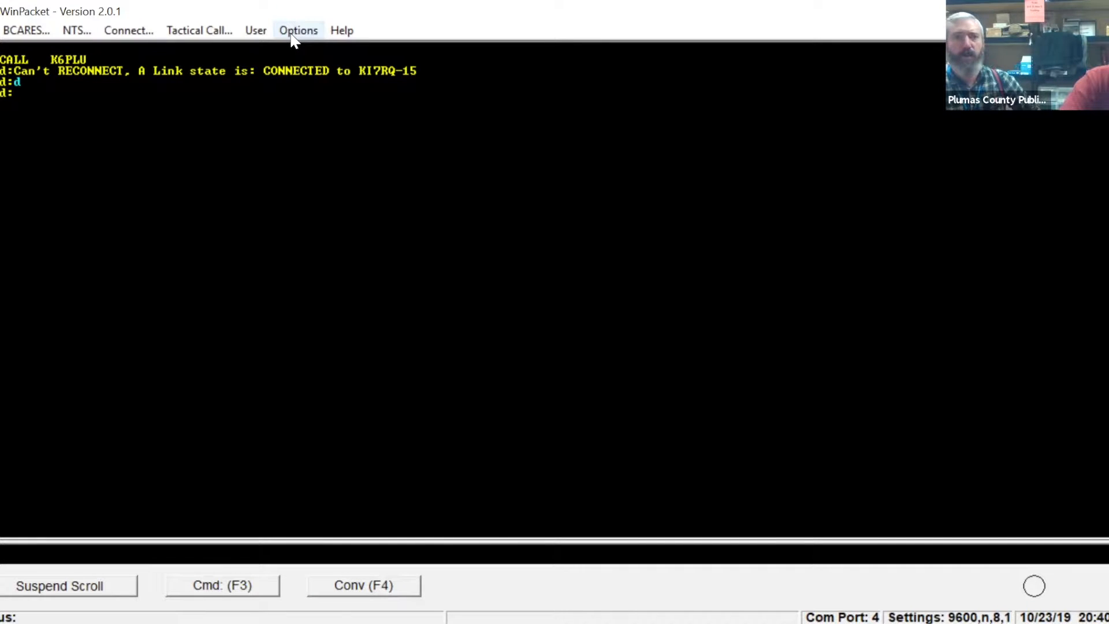
Try to connect to the station "KM6GDB-1; PDH MAILBOX" while the old link is being closed.
{"action": "left_click", "coordinate": [134, 38]}
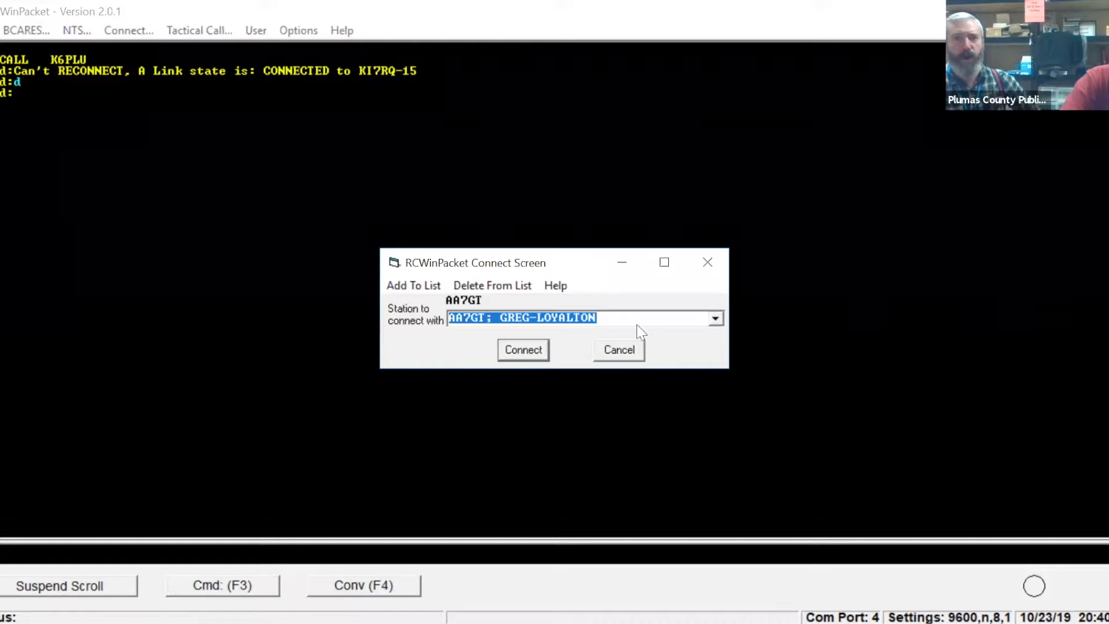
{"action": "left_click", "coordinate": [713, 320]}
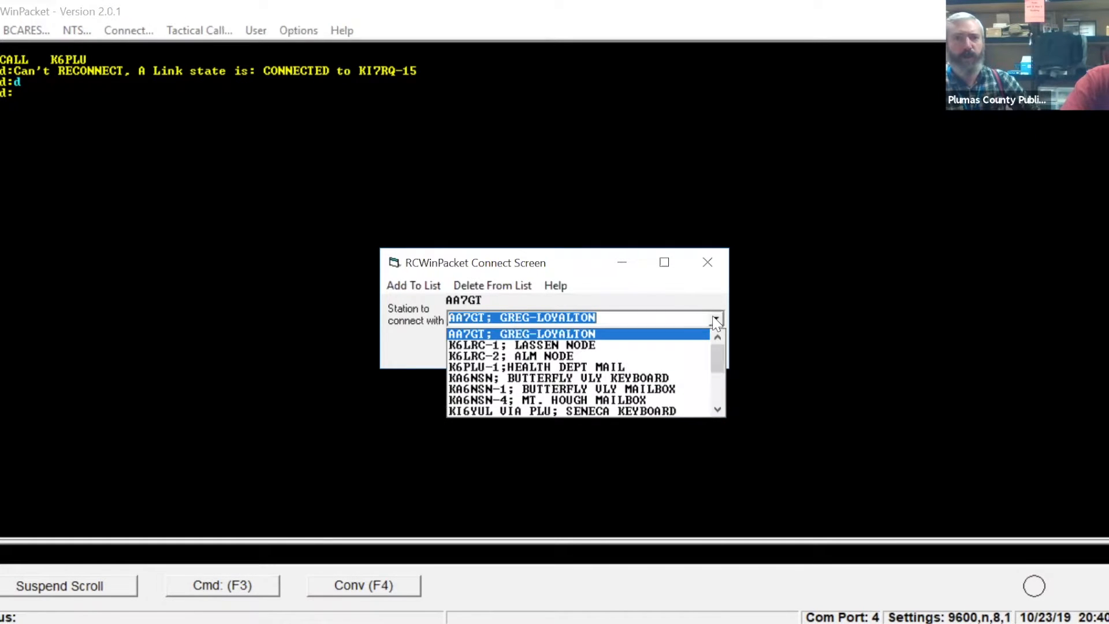
{"action": "left_click", "coordinate": [718, 410]}
{"action": "left_click", "coordinate": [718, 410]}
{"action": "left_click", "coordinate": [718, 410]}
{"action": "left_click", "coordinate": [717, 411]}
{"action": "left_click", "coordinate": [717, 410]}
{"action": "left_click", "coordinate": [718, 411]}
{"action": "left_click", "coordinate": [718, 410]}
{"action": "left_click", "coordinate": [718, 410]}
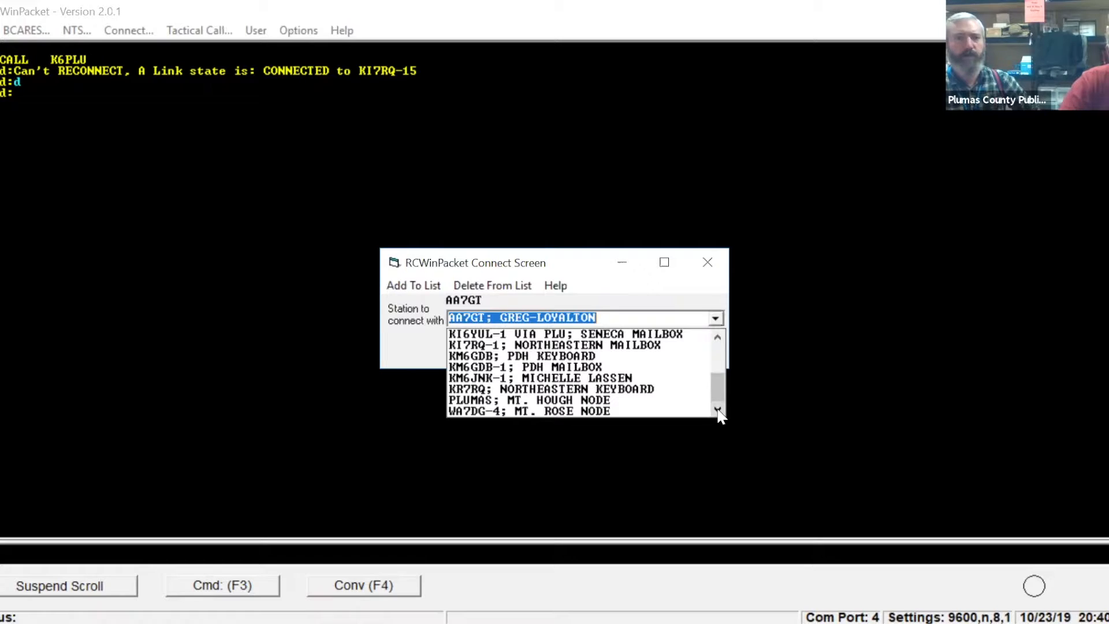
{"action": "left_click", "coordinate": [673, 368]}
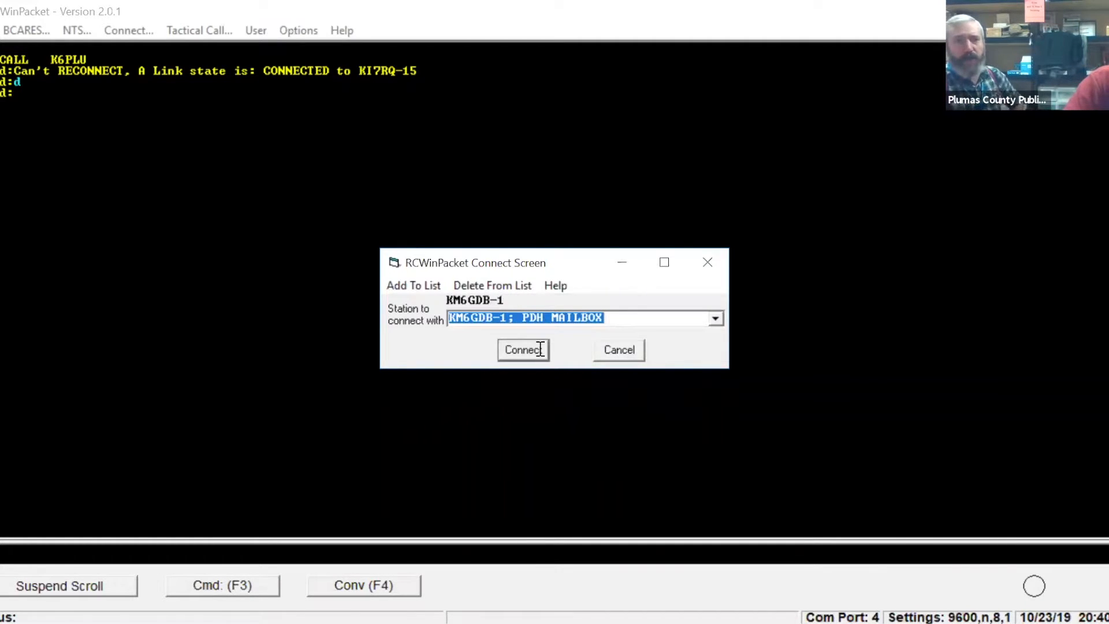
{"action": "left_click", "coordinate": [540, 352]}
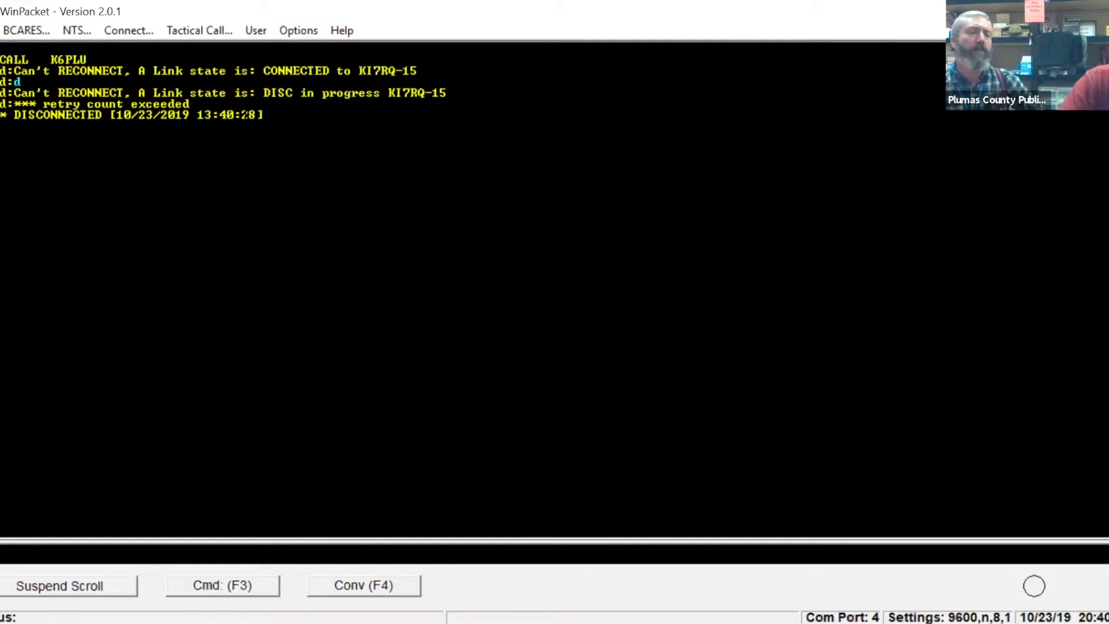
Connect to the station "KM6GDB-1; PDH MAILBOX" again from the saved stations.
{"action": "left_click", "coordinate": [301, 31]}
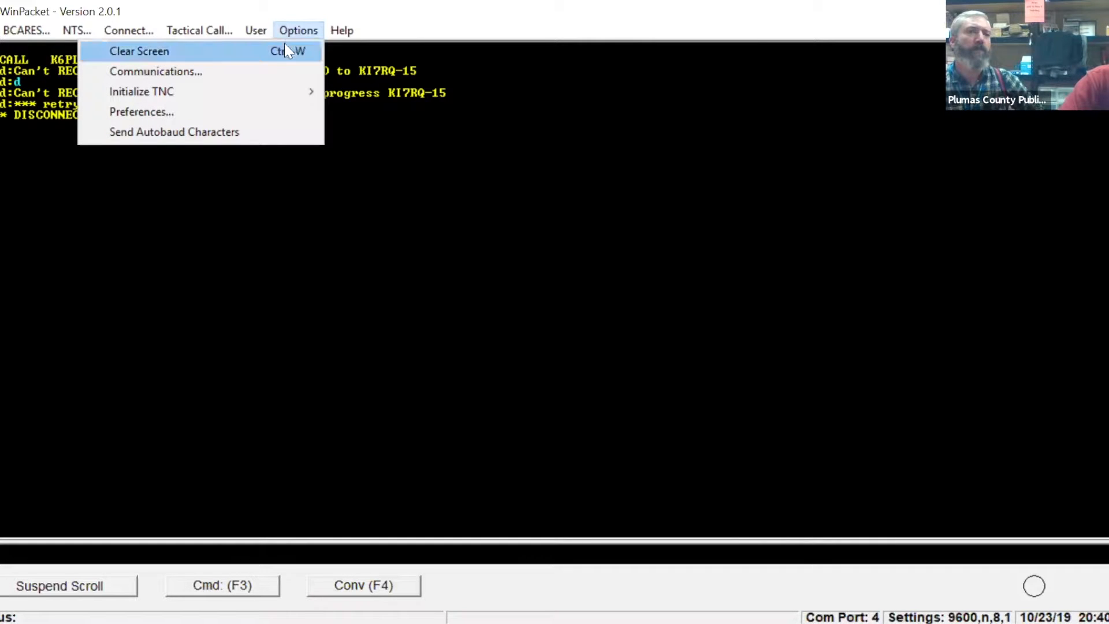
{"action": "left_click", "coordinate": [143, 35]}
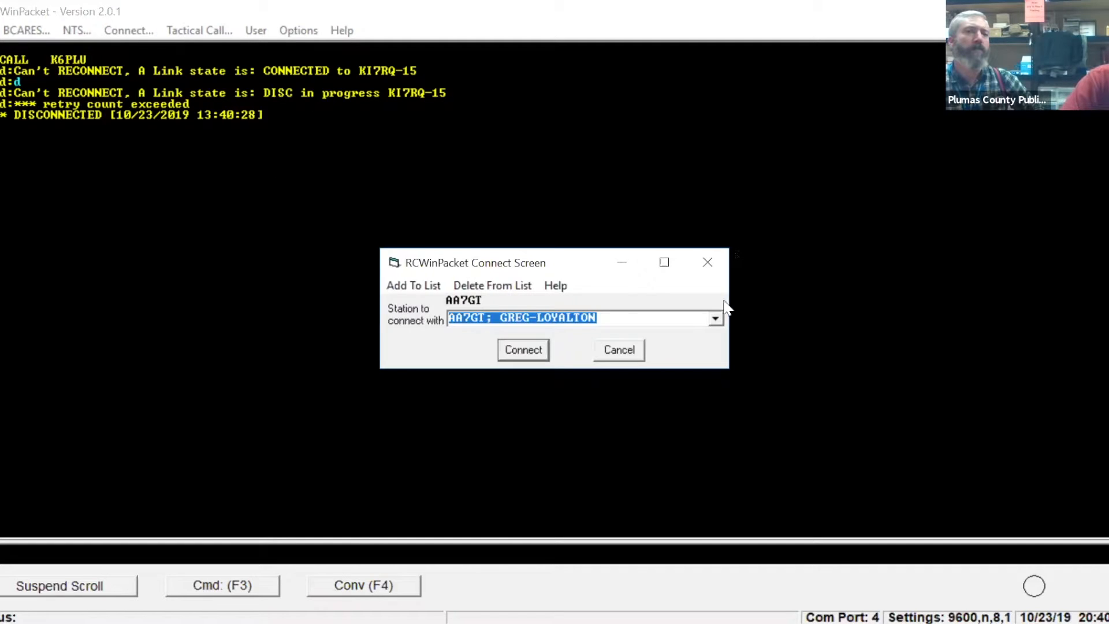
{"action": "left_click", "coordinate": [714, 321]}
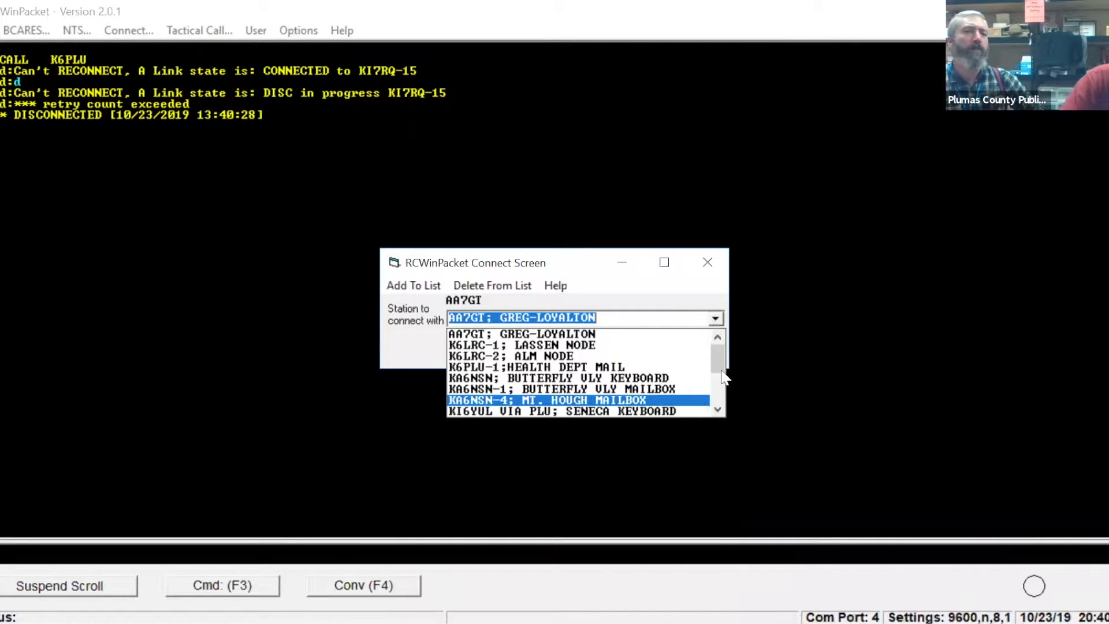
{"action": "scroll", "coordinate": [714, 399], "scroll_direction": "down", "scroll_amount": 3}
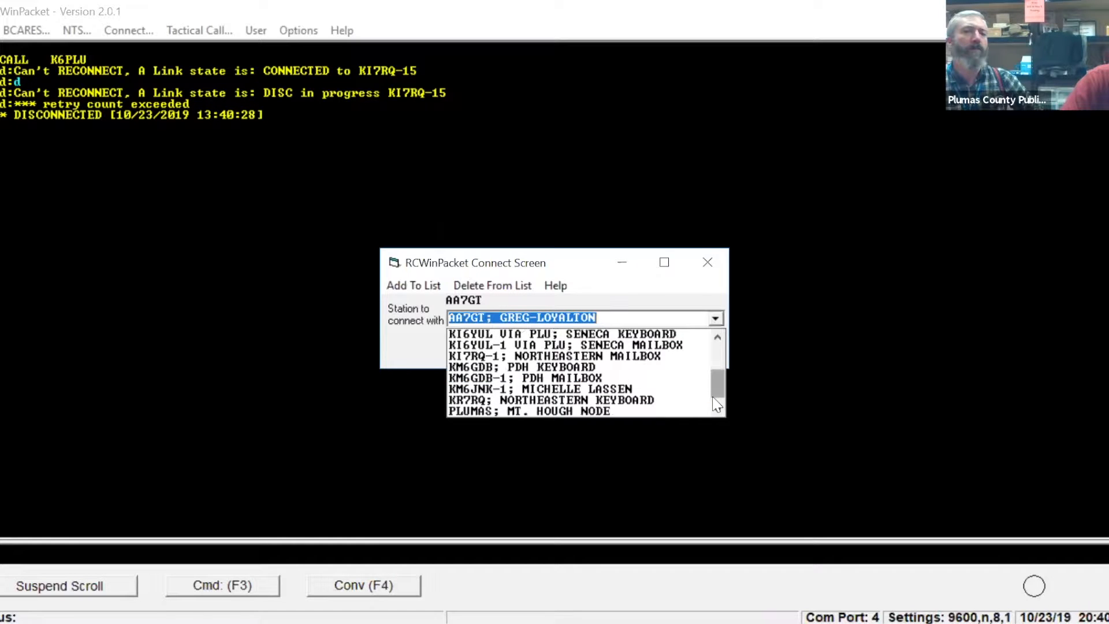
{"action": "left_click", "coordinate": [669, 379]}
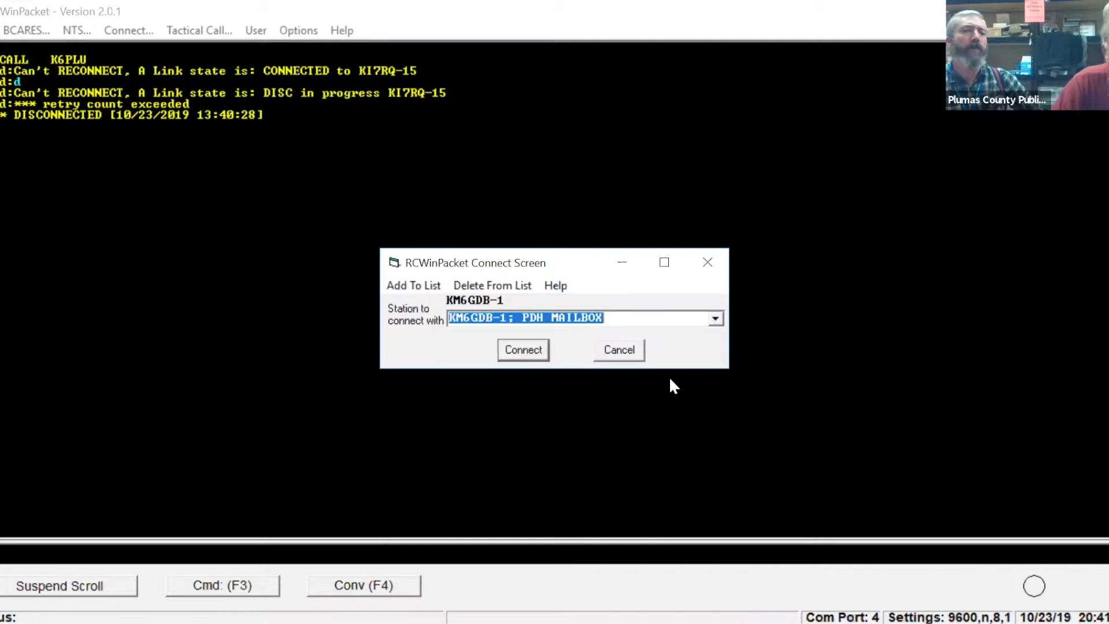
{"action": "left_click", "coordinate": [524, 349]}
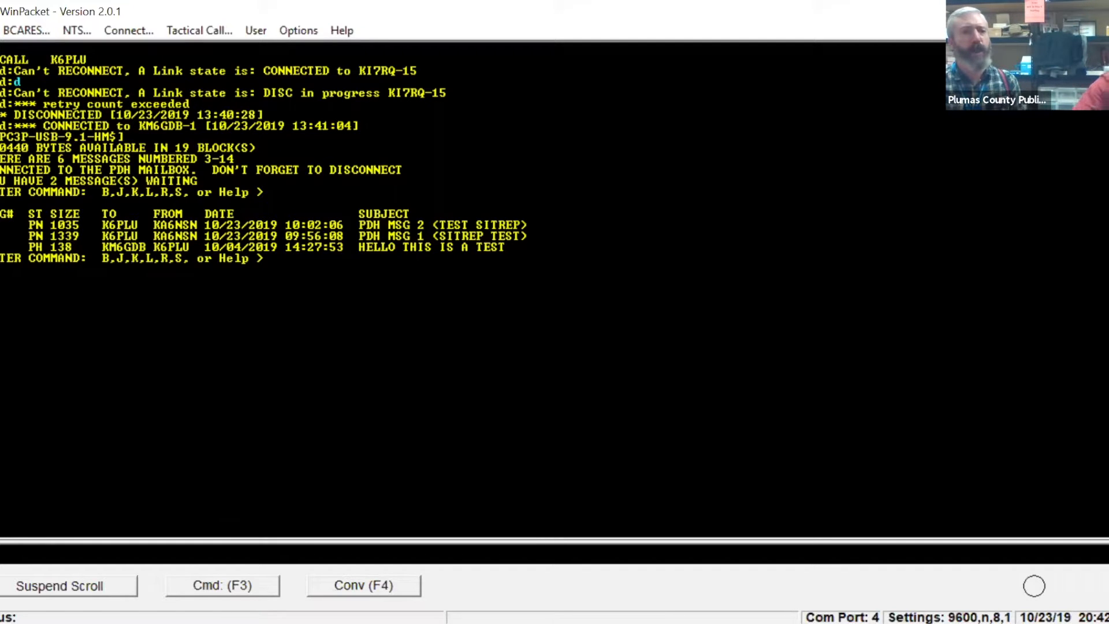
Read message 14, "PDH MSG 2 (TEST SITREP)", from the PDH mailbox.
{"action": "type", "text": "1"}
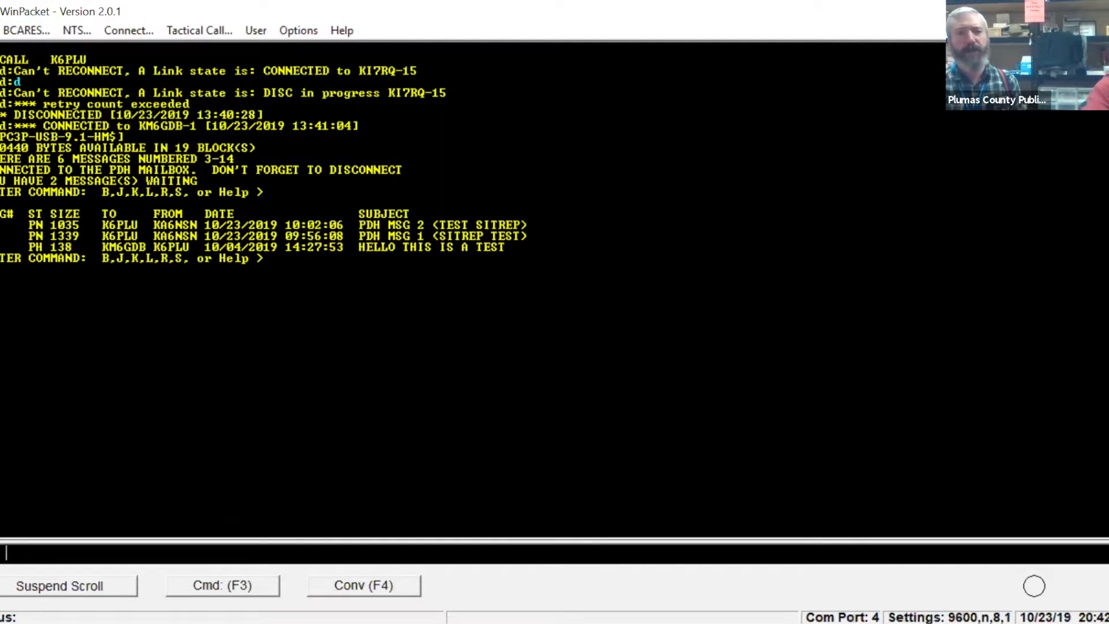
{"action": "type", "text": "4"}
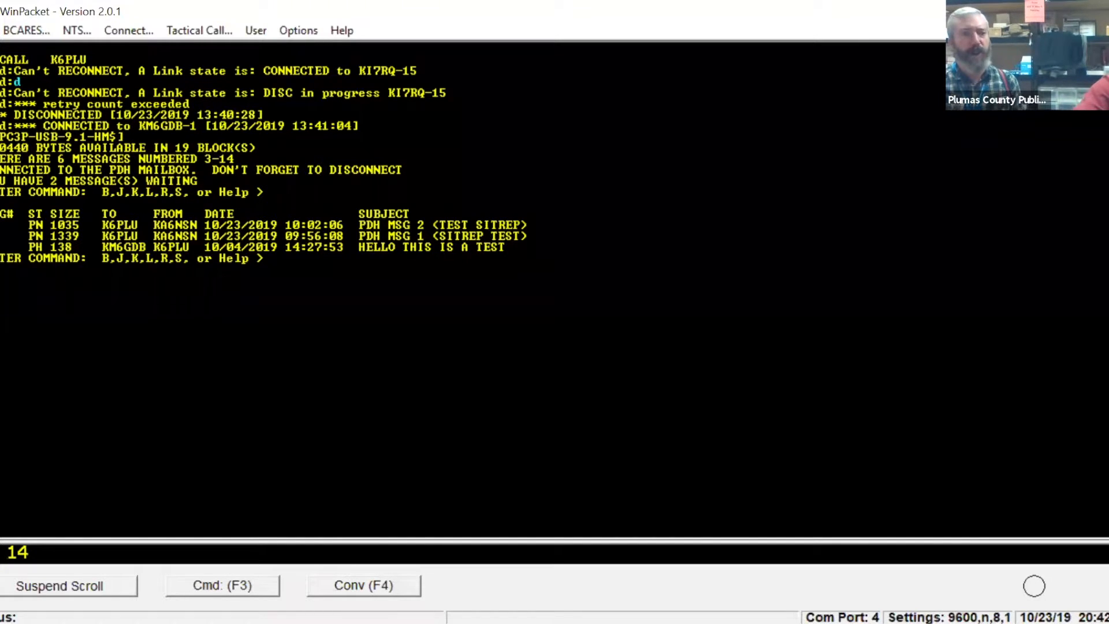
{"action": "key", "text": "Return"}
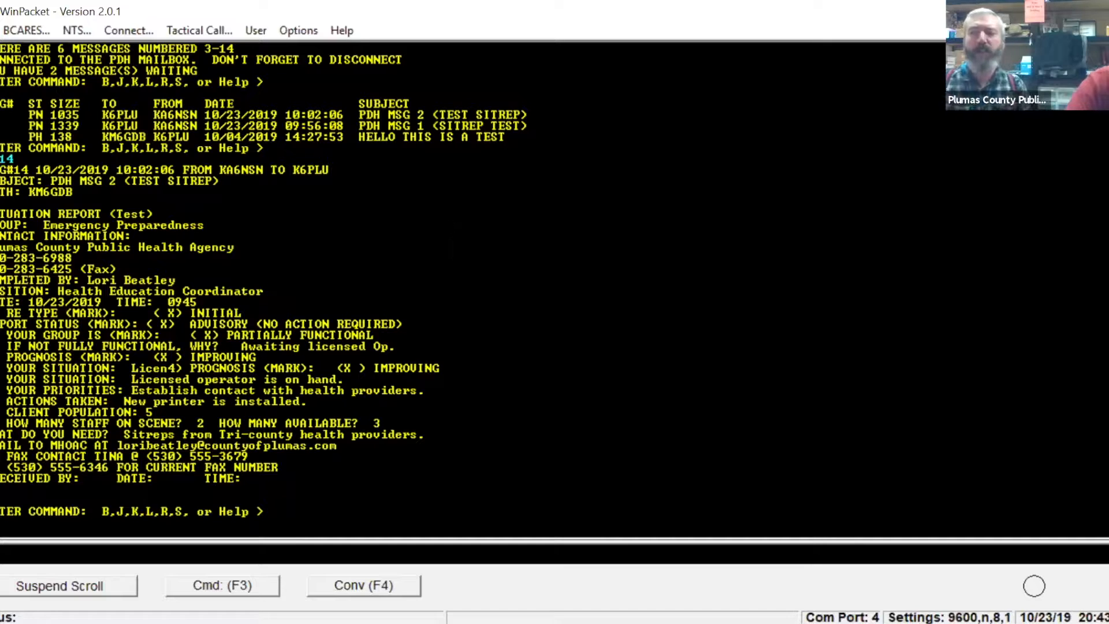
Clear the terminal screen contents and confirm the clearing.
{"action": "left_click", "coordinate": [292, 31]}
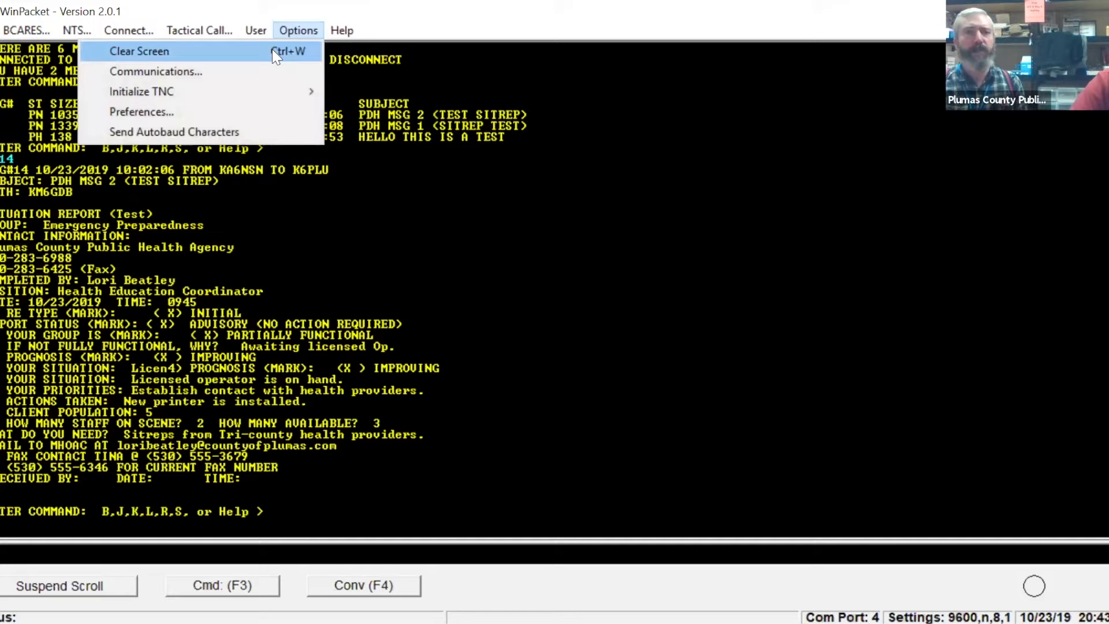
{"action": "key", "text": "Return"}
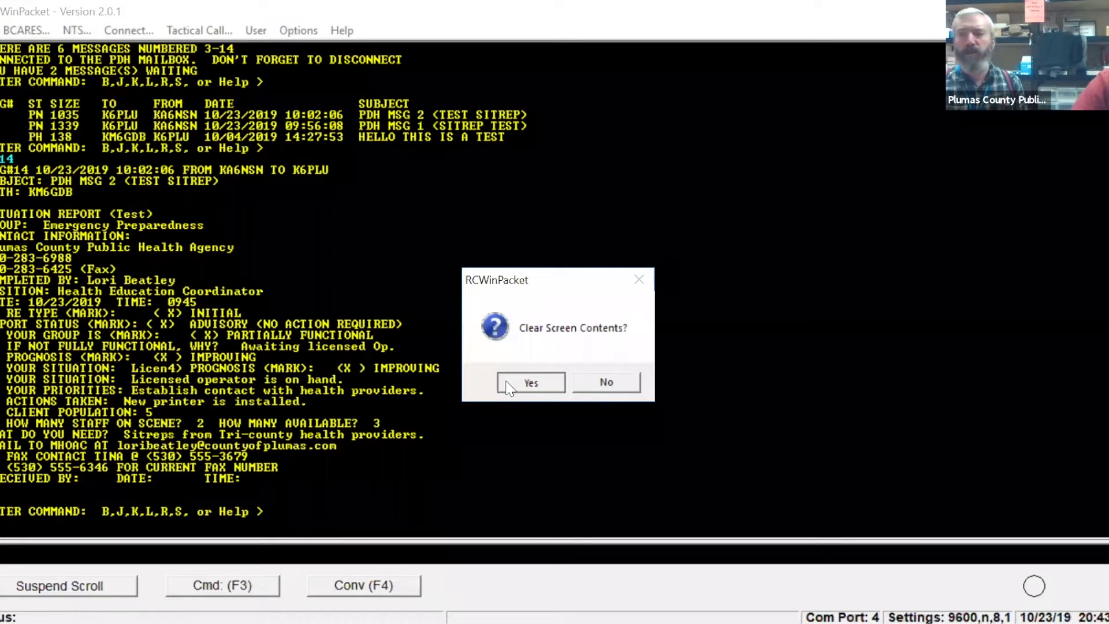
{"action": "left_click", "coordinate": [529, 381]}
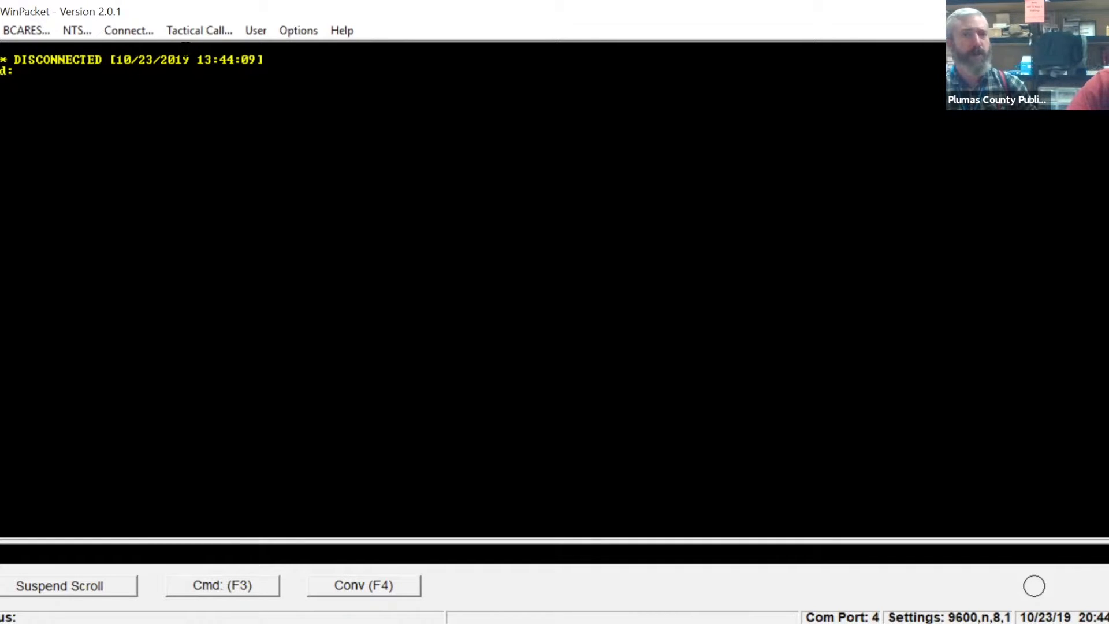
{"action": "left_click", "coordinate": [129, 31]}
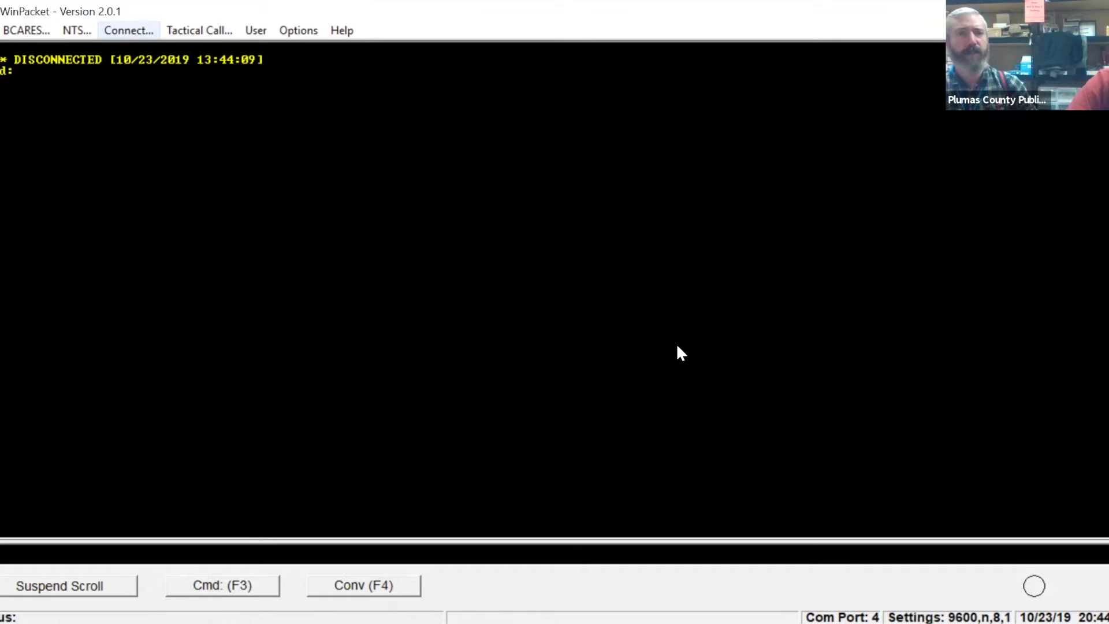
{"action": "left_click", "coordinate": [716, 319]}
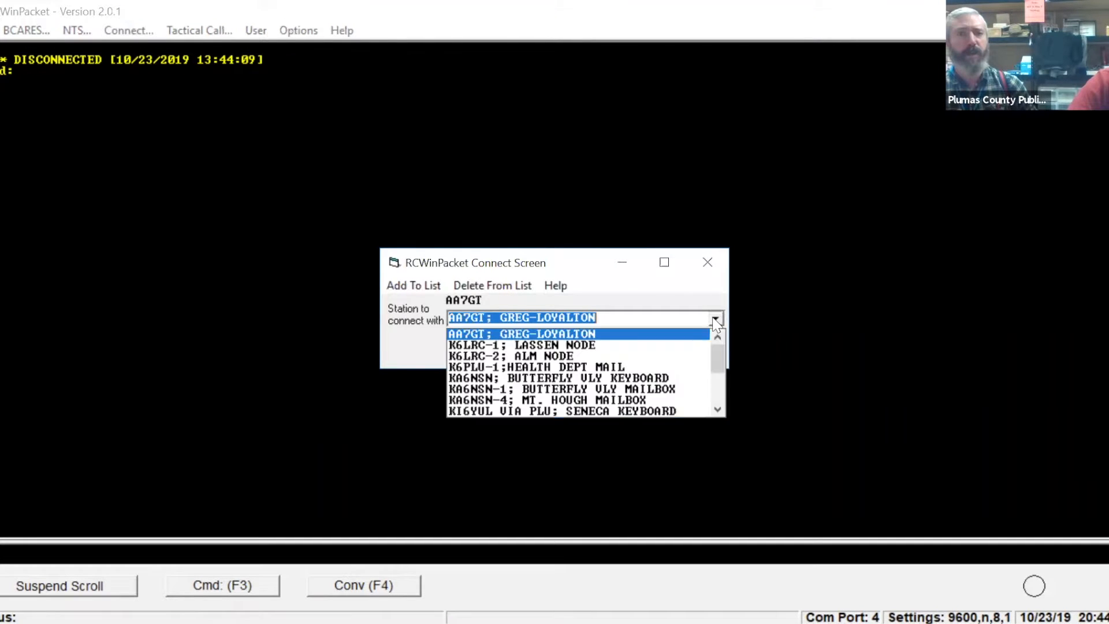
{"action": "left_click", "coordinate": [718, 411]}
{"action": "left_click", "coordinate": [719, 410]}
{"action": "left_click", "coordinate": [718, 410]}
{"action": "left_click", "coordinate": [718, 411]}
{"action": "left_click", "coordinate": [718, 410]}
{"action": "left_click", "coordinate": [718, 410]}
{"action": "left_click", "coordinate": [718, 410]}
{"action": "left_click", "coordinate": [666, 379]}
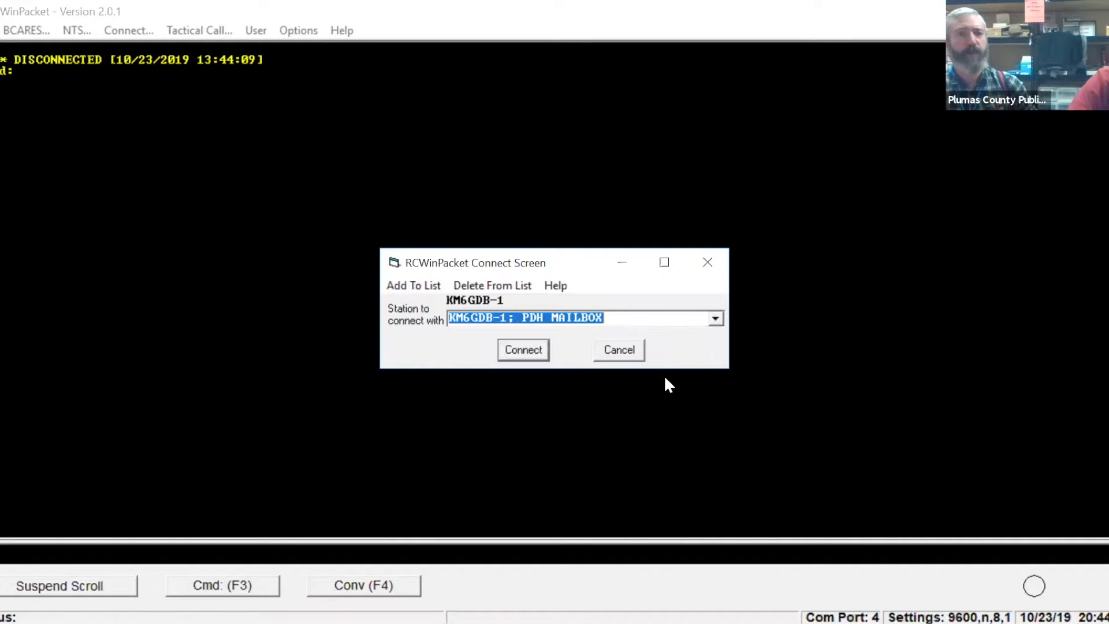
{"action": "left_click", "coordinate": [532, 349]}
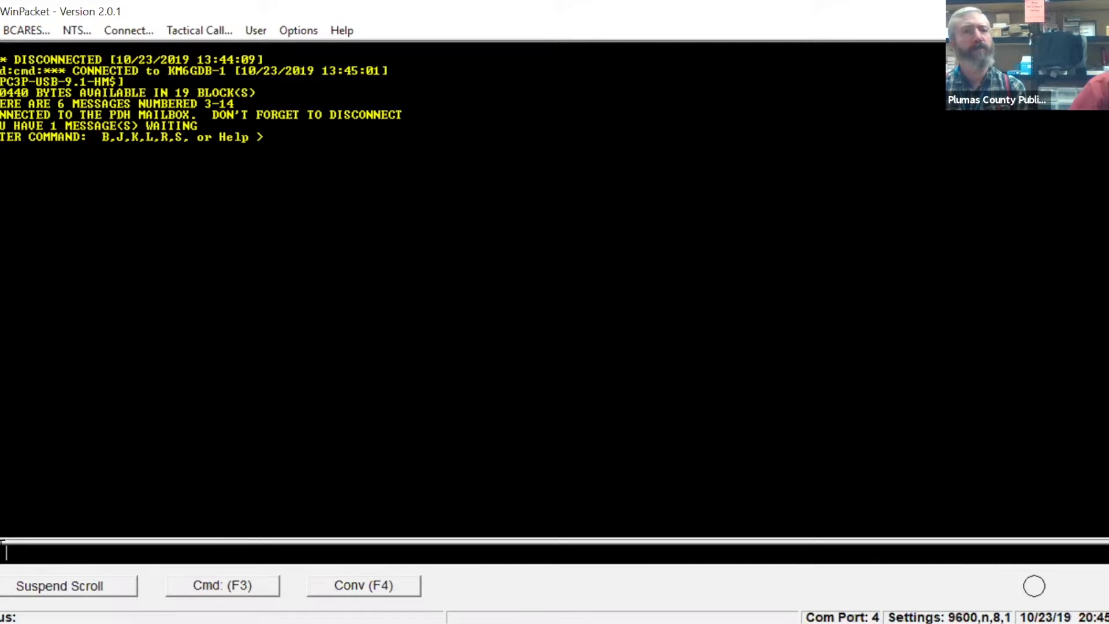
{"action": "type", "text": "KI6"}
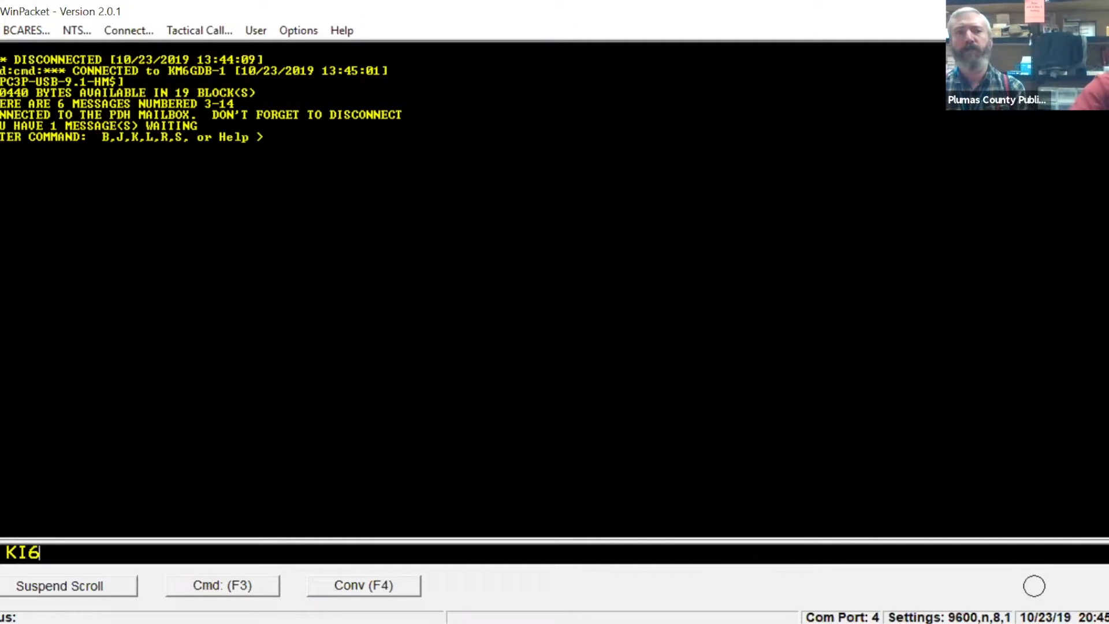
{"action": "type", "text": "GD"}
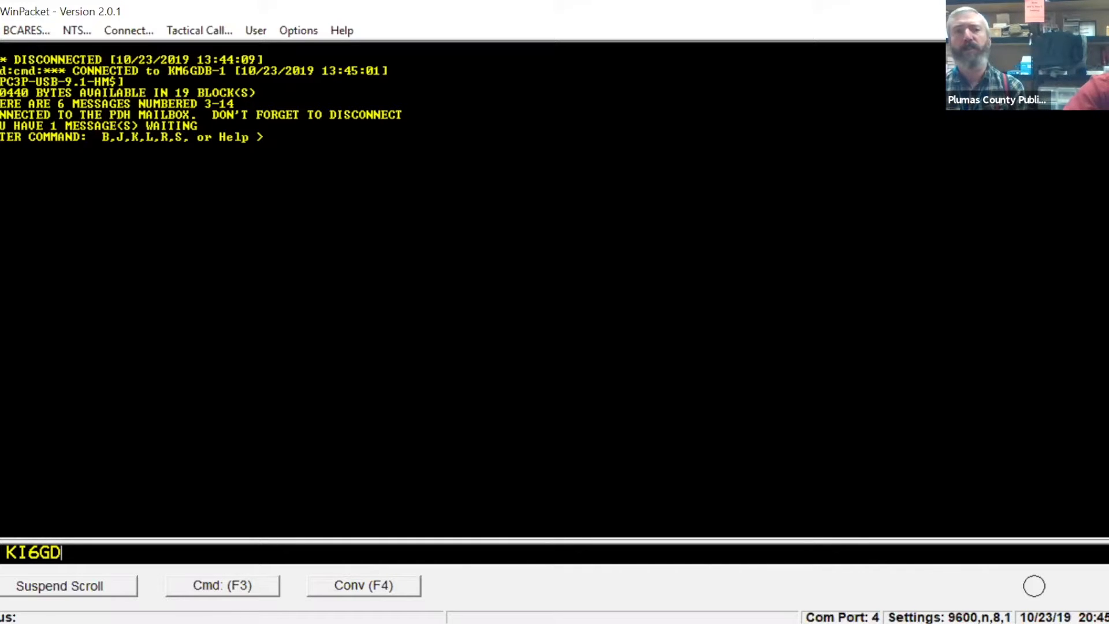
{"action": "key", "text": "BackSpace"}
{"action": "key", "text": "BackSpace"}
{"action": "key", "text": "BackSpace"}
{"action": "key", "text": "BackSpace"}
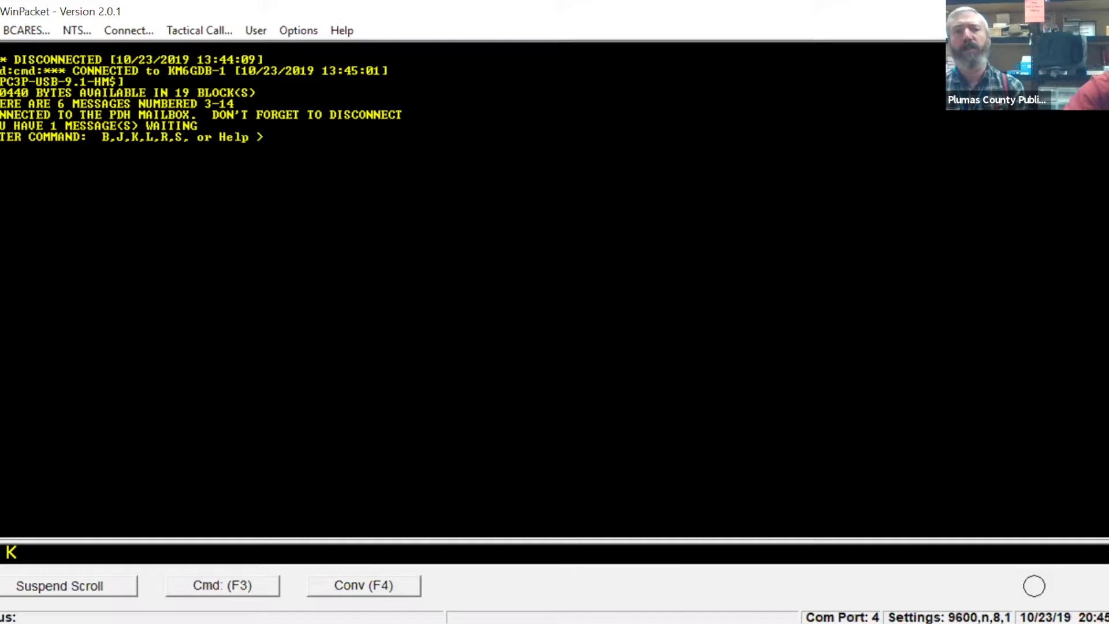
{"action": "type", "text": "M"}
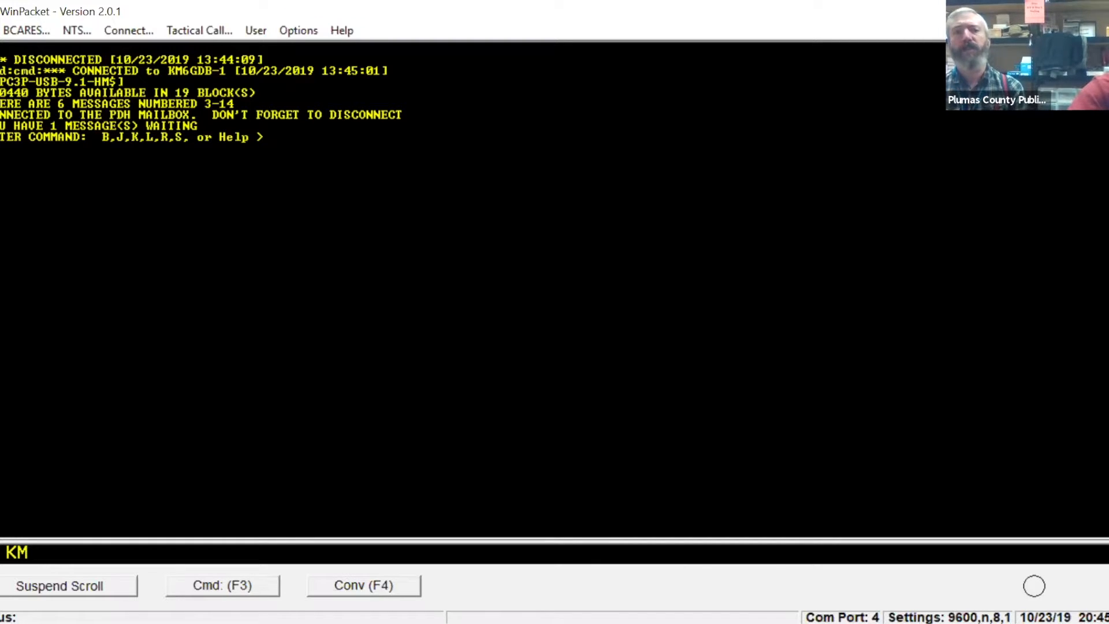
{"action": "type", "text": "6G"}
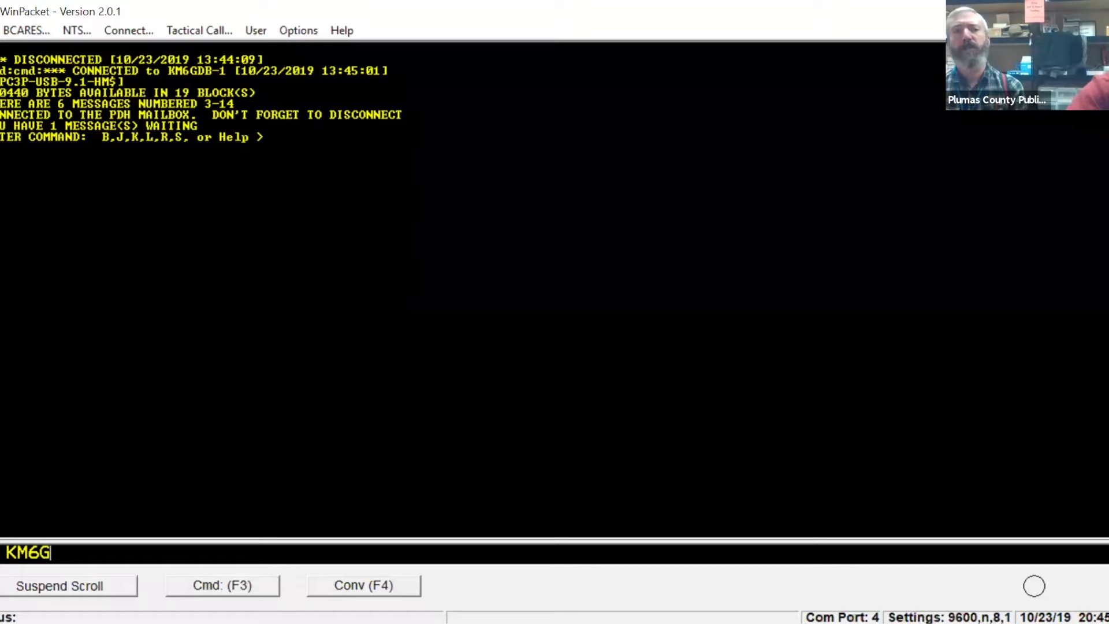
{"action": "type", "text": "DB-1"}
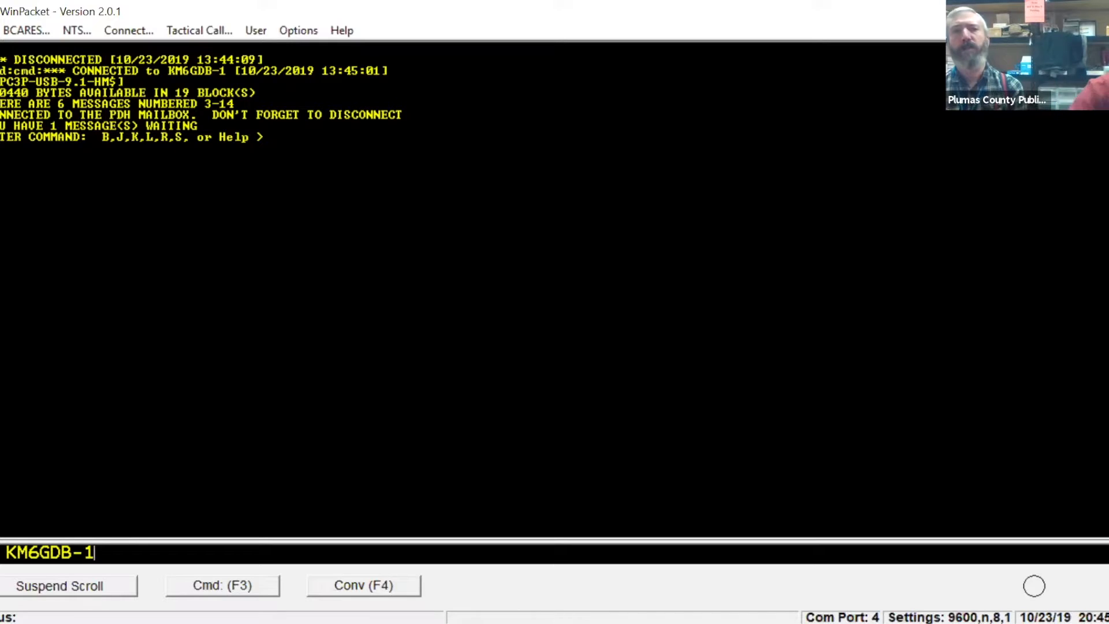
{"action": "key", "text": "BackSpace"}
{"action": "key", "text": "BackSpace"}
{"action": "key", "text": "BackSpace"}
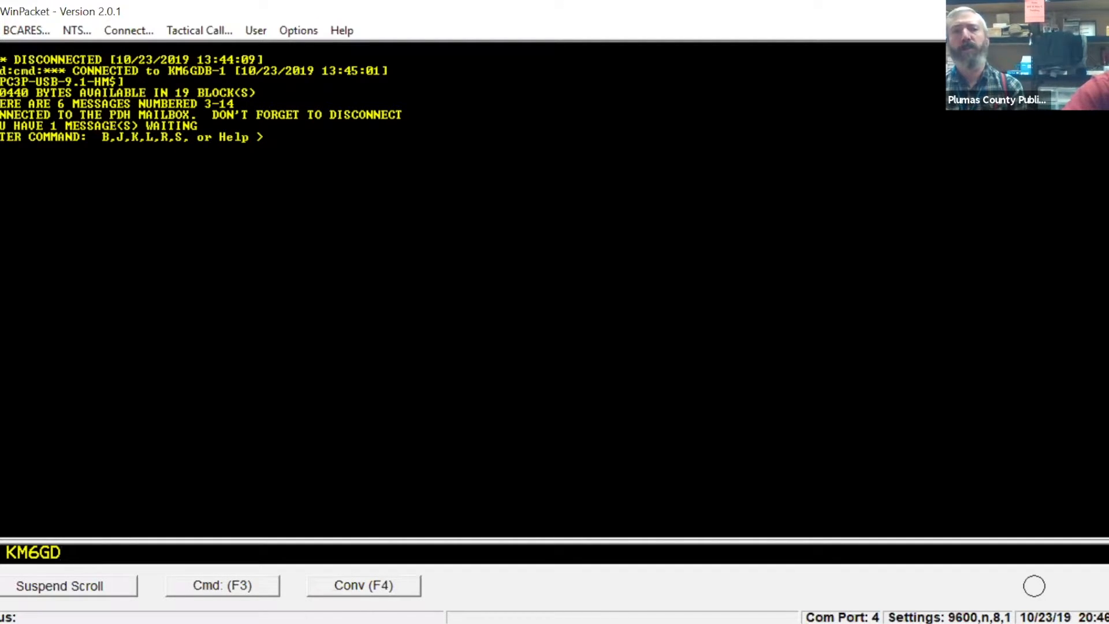
{"action": "type", "text": "B"}
{"action": "key", "text": "Return"}
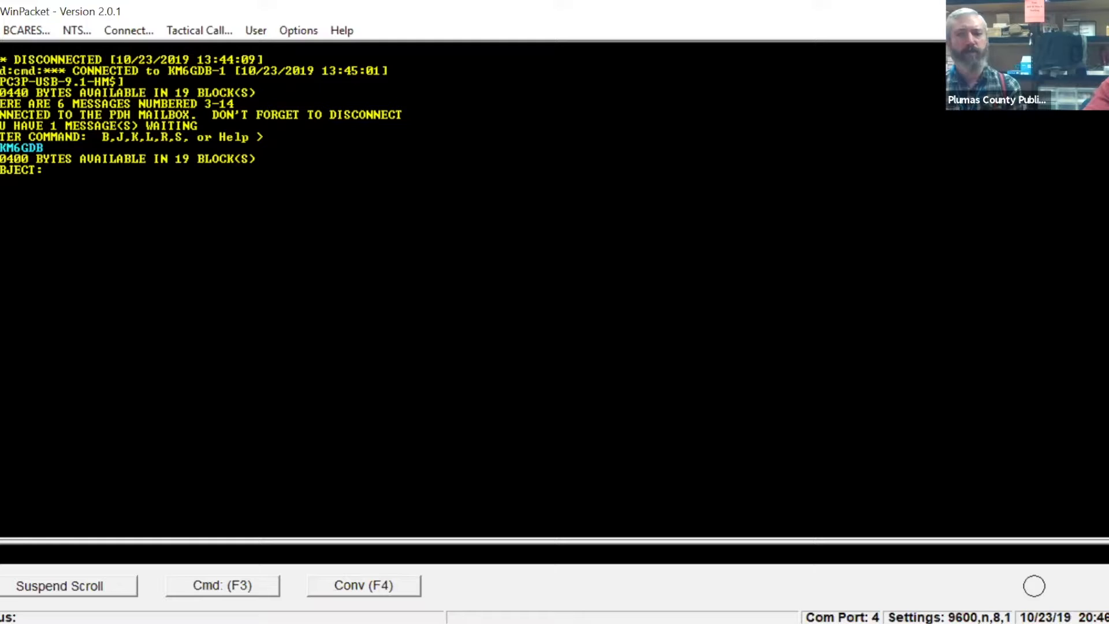
Enter "TEST FOR WEBNAR" as the subject of the new message.
{"action": "type", "text": "TEST F"}
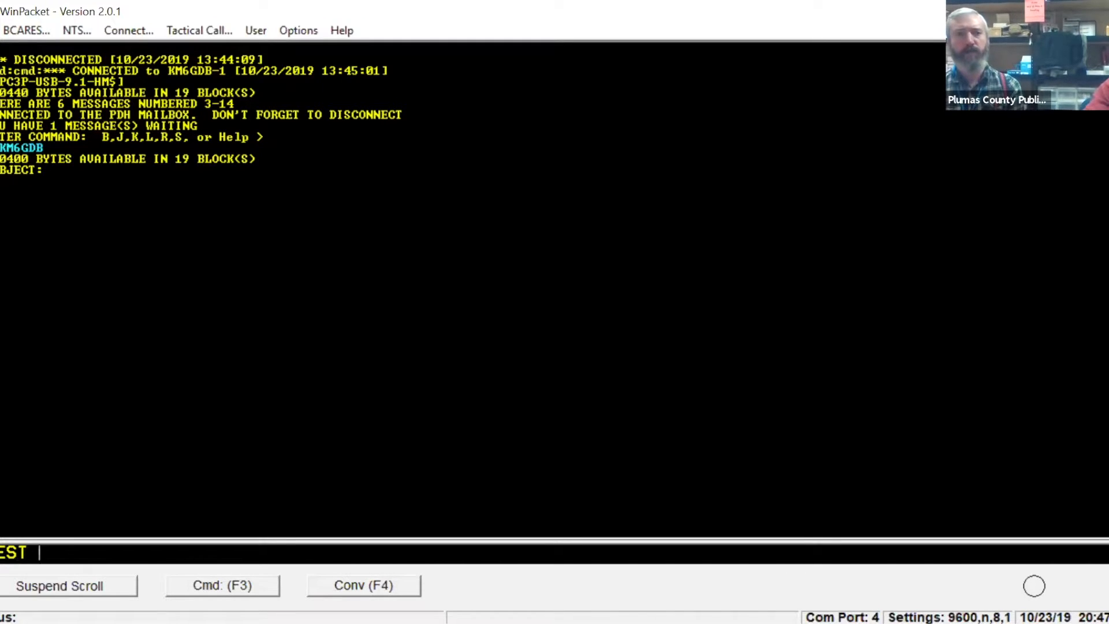
{"action": "type", "text": "OR WE"}
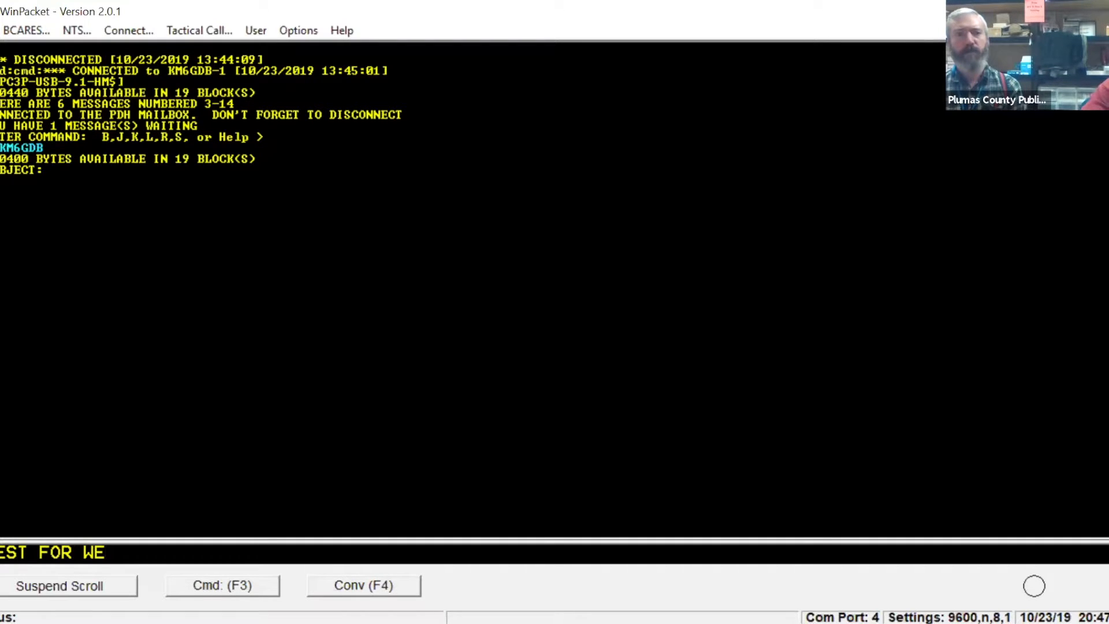
{"action": "type", "text": "BNAR"}
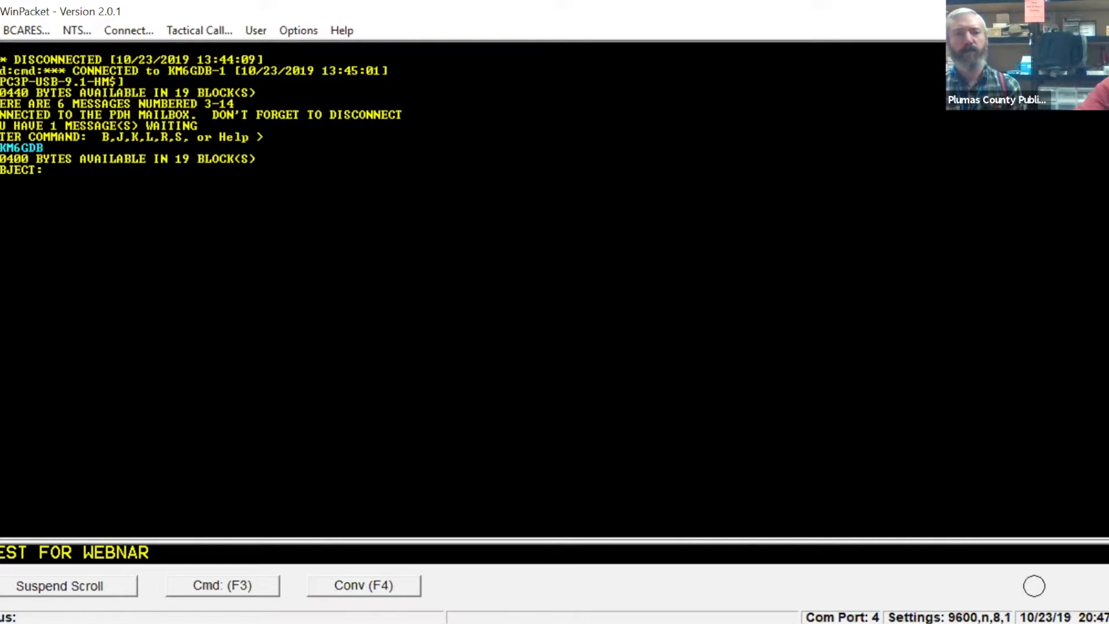
{"action": "key", "text": "Return"}
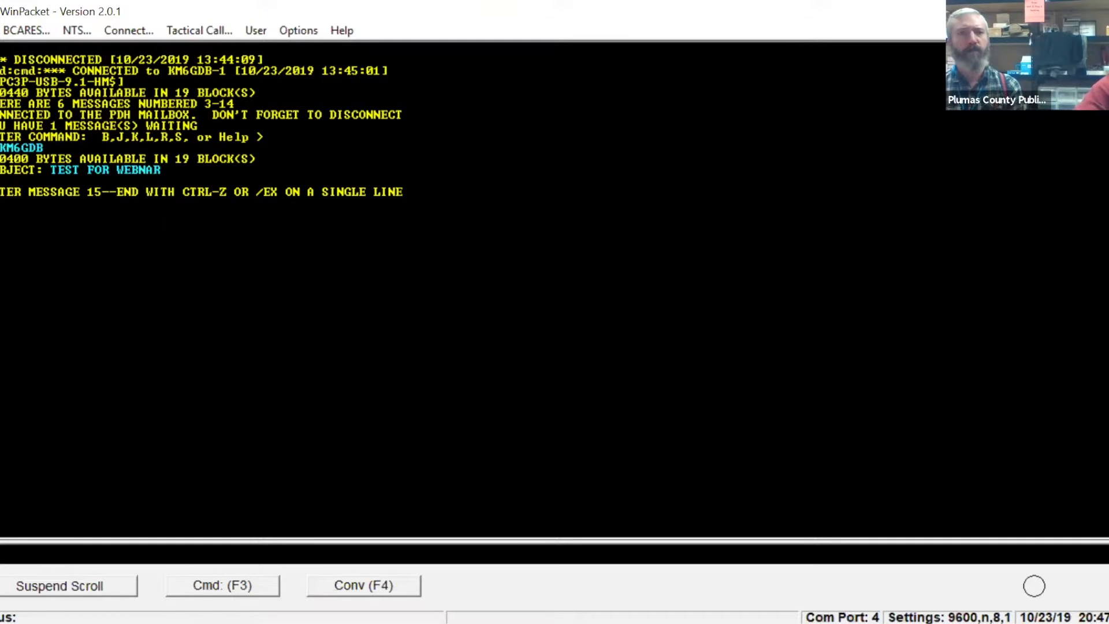
Write the message body "SENT FROM EOC...TEST" and end it with /EX on its own line.
{"action": "type", "text": "EN"}
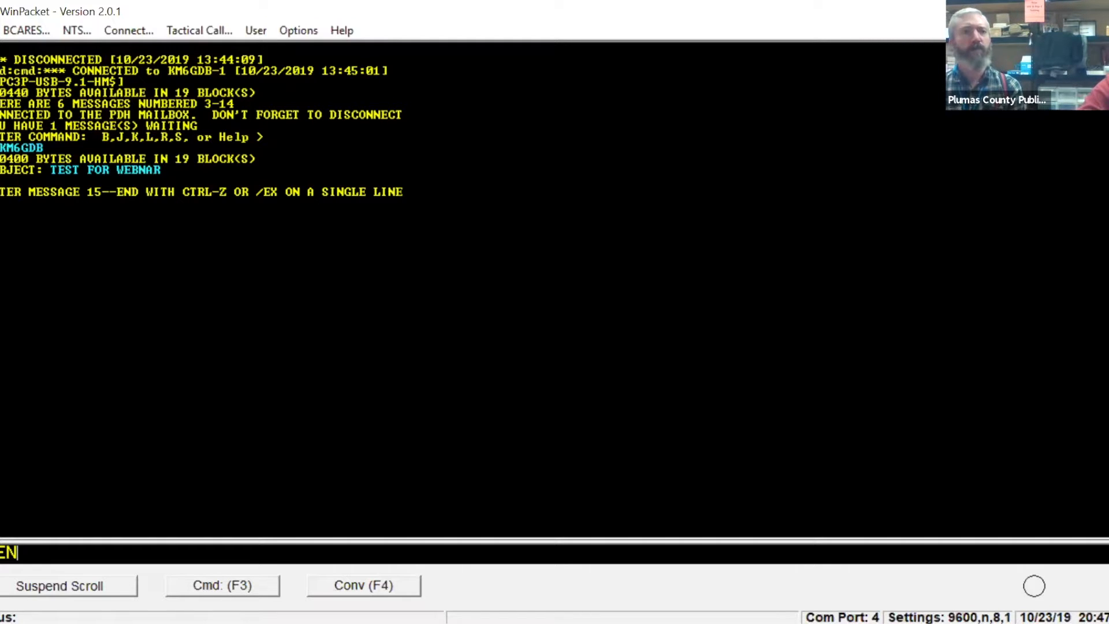
{"action": "type", "text": "T FRO"}
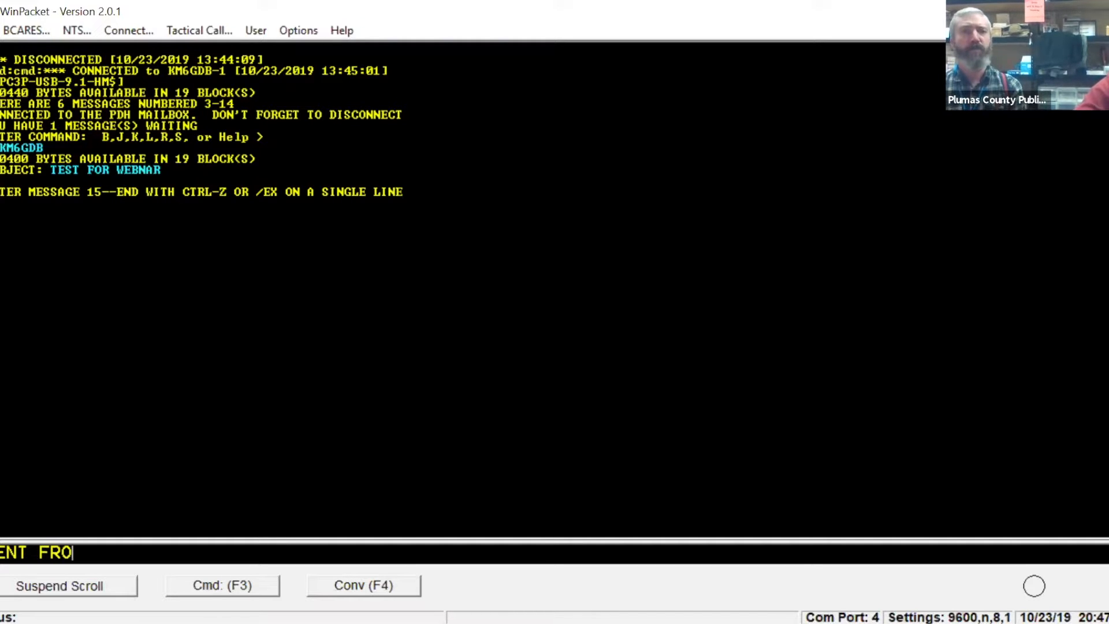
{"action": "type", "text": "M E"}
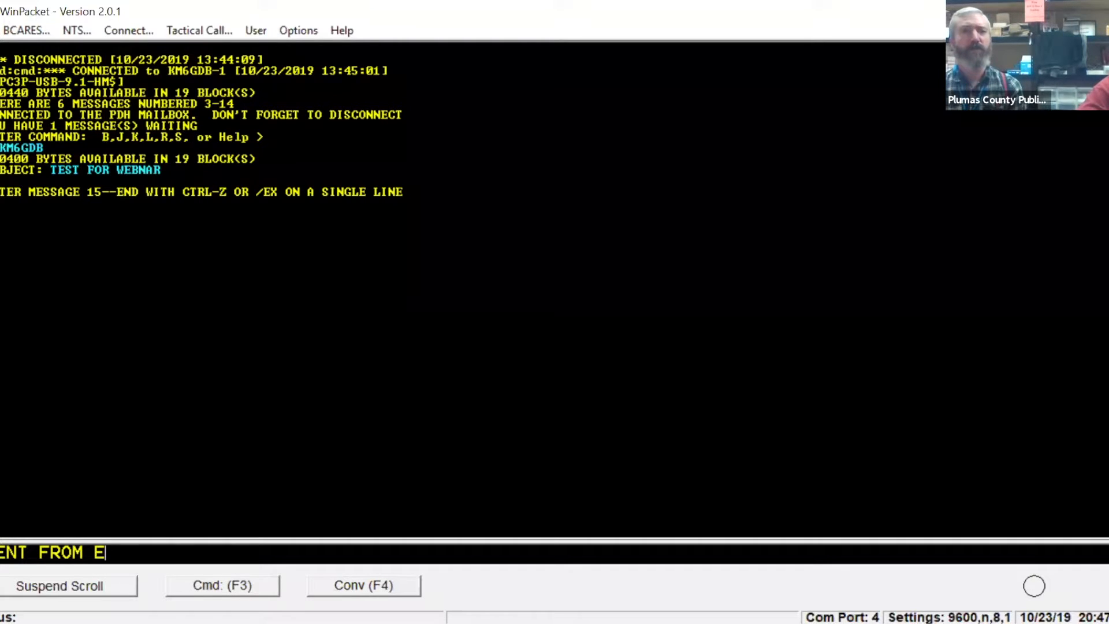
{"action": "type", "text": "O"}
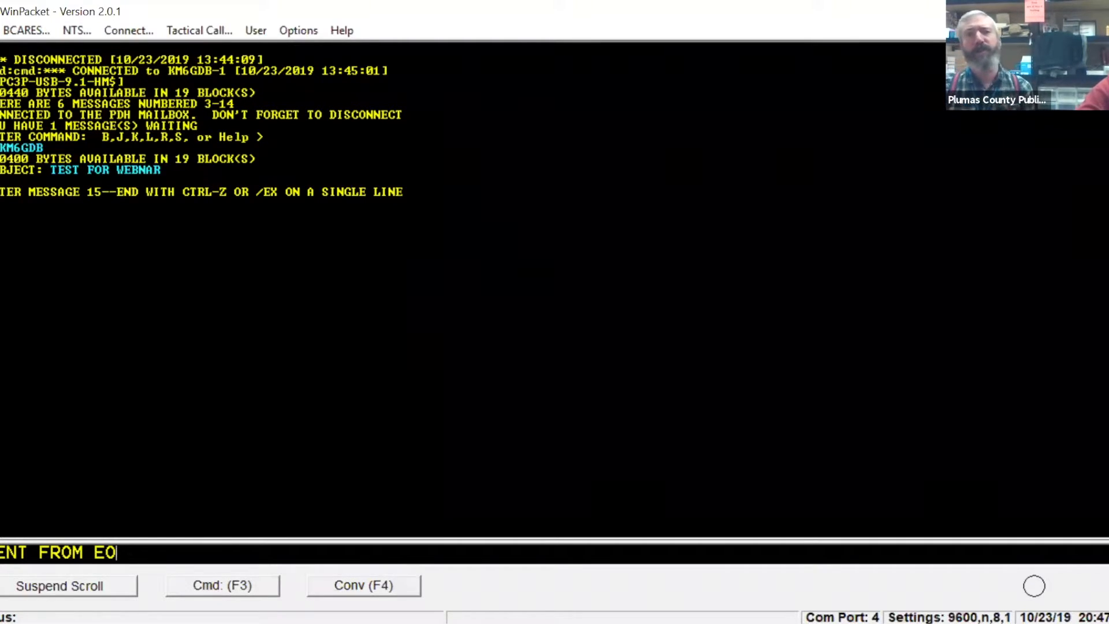
{"action": "type", "text": "C."}
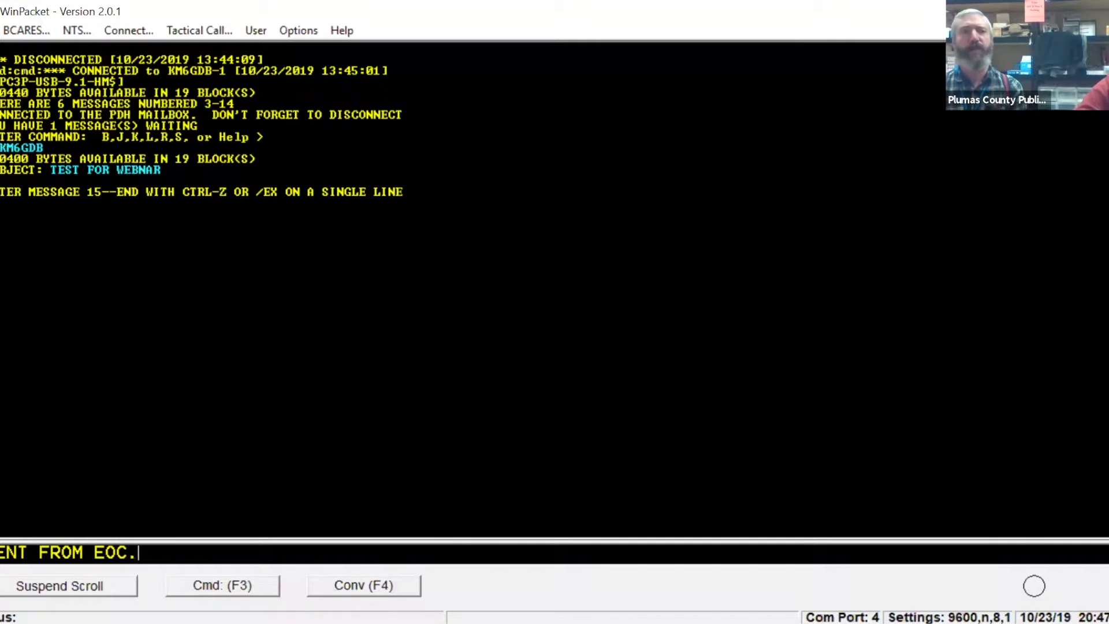
{"action": "type", "text": "..TEST"}
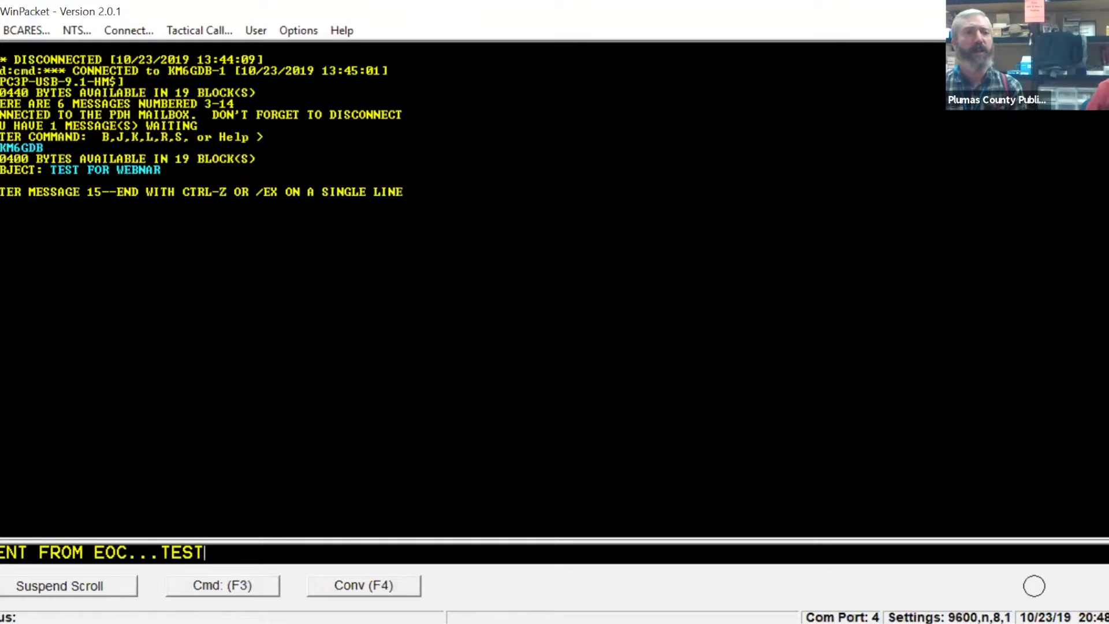
{"action": "key", "text": "Return"}
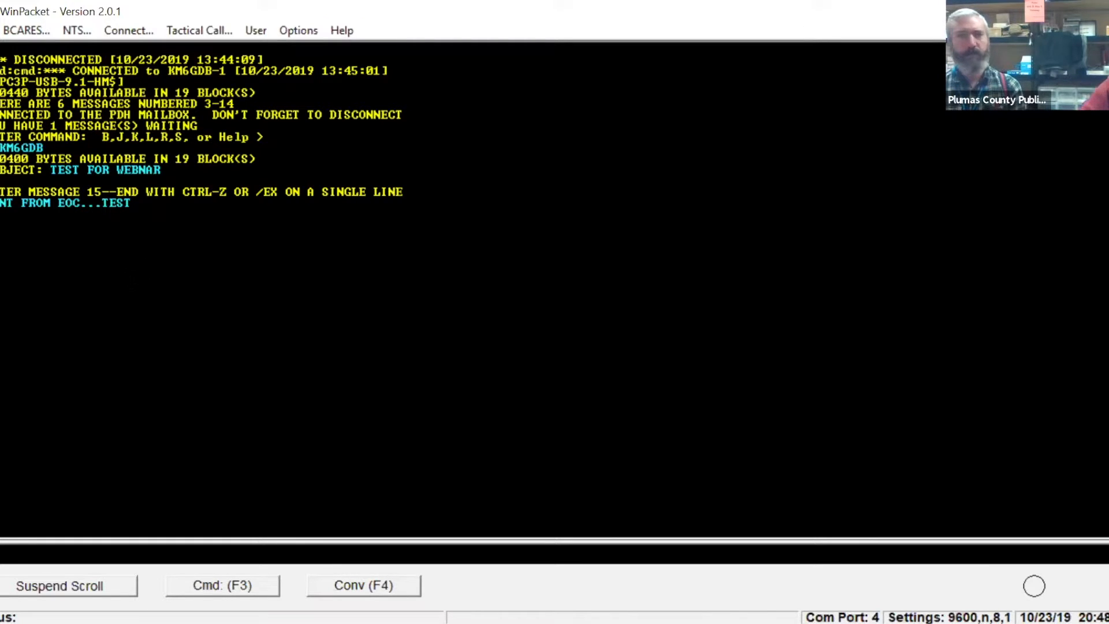
{"action": "type", "text": "/EX"}
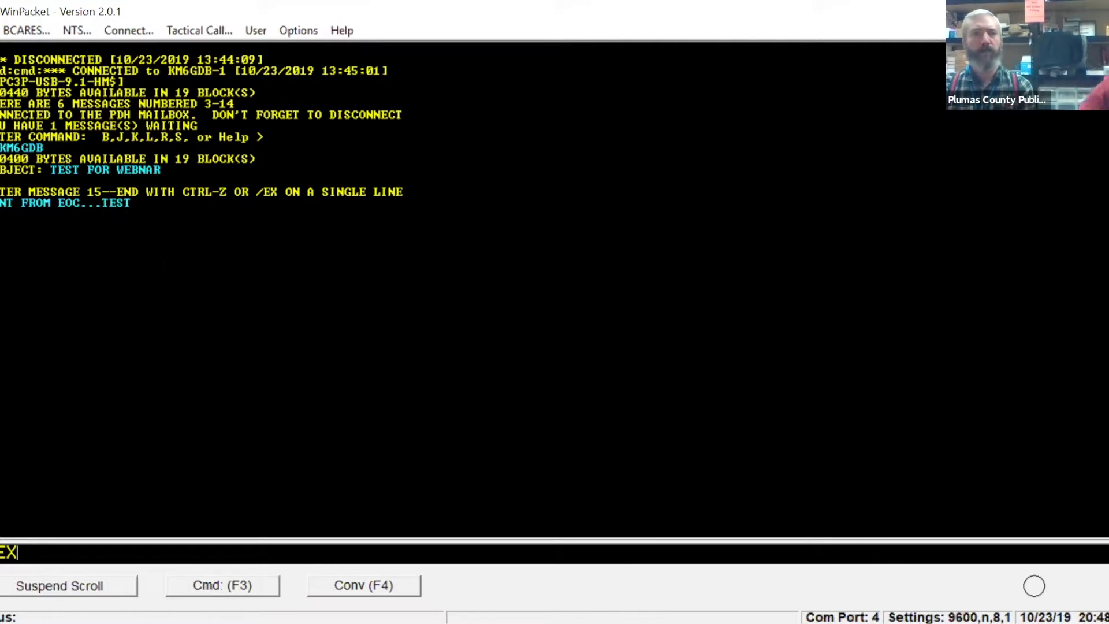
{"action": "key", "text": "Return"}
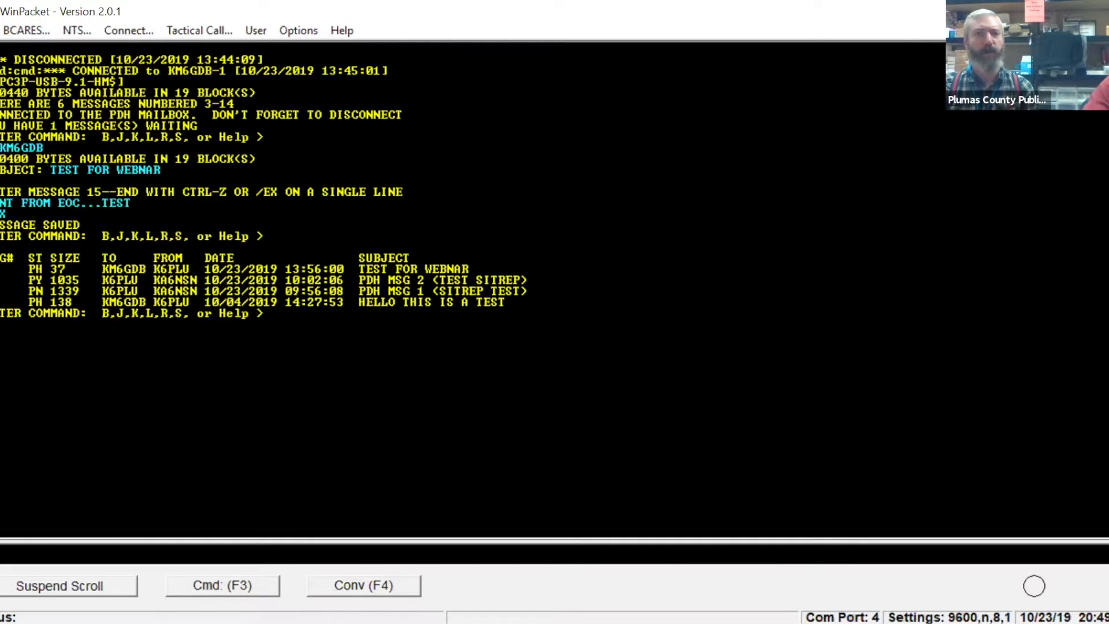
Read message 15, "TEST FOR WEBNAR", from the PDH mailbox.
{"action": "type", "text": "15"}
{"action": "key", "text": "Return"}
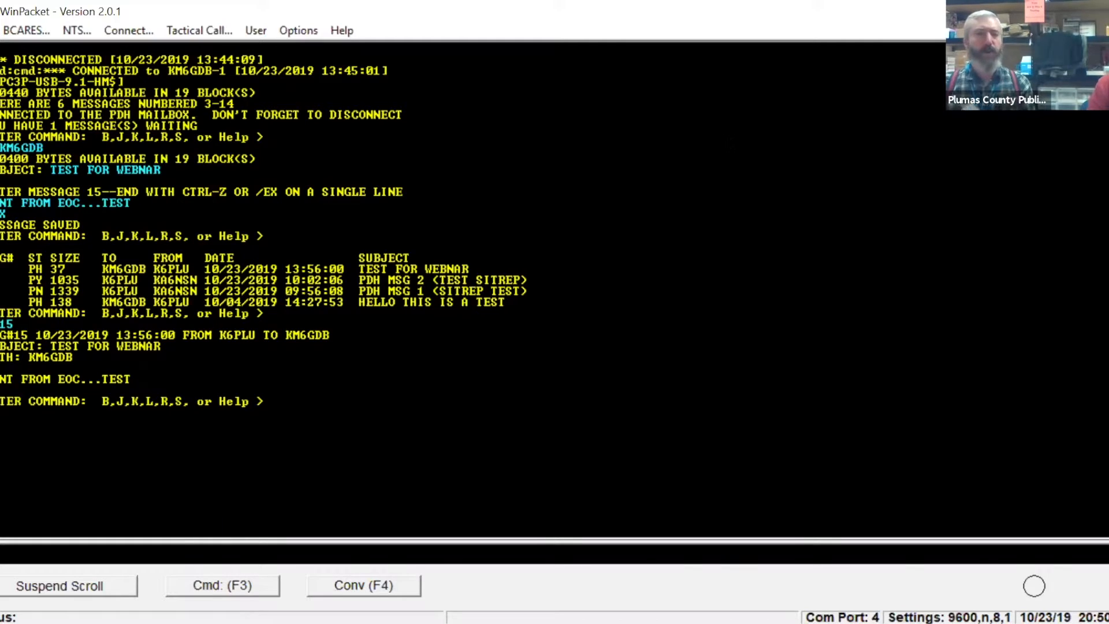
Clear the terminal screen contents and query the TNC's own call sign setting with the MY command.
{"action": "key", "text": "alt+Tab"}
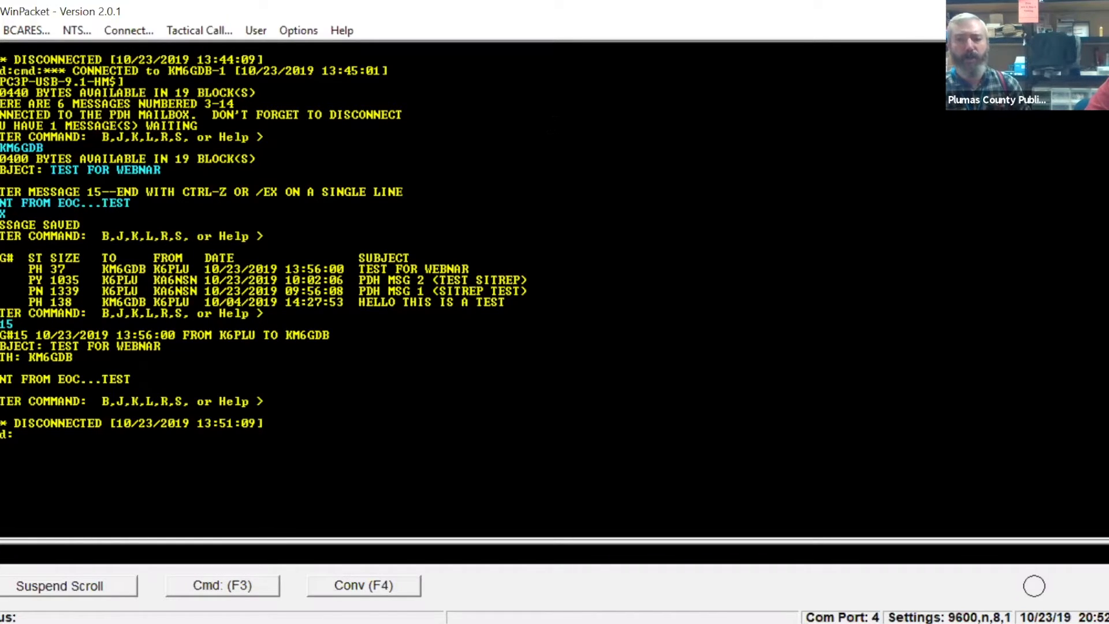
{"action": "left_click", "coordinate": [295, 33]}
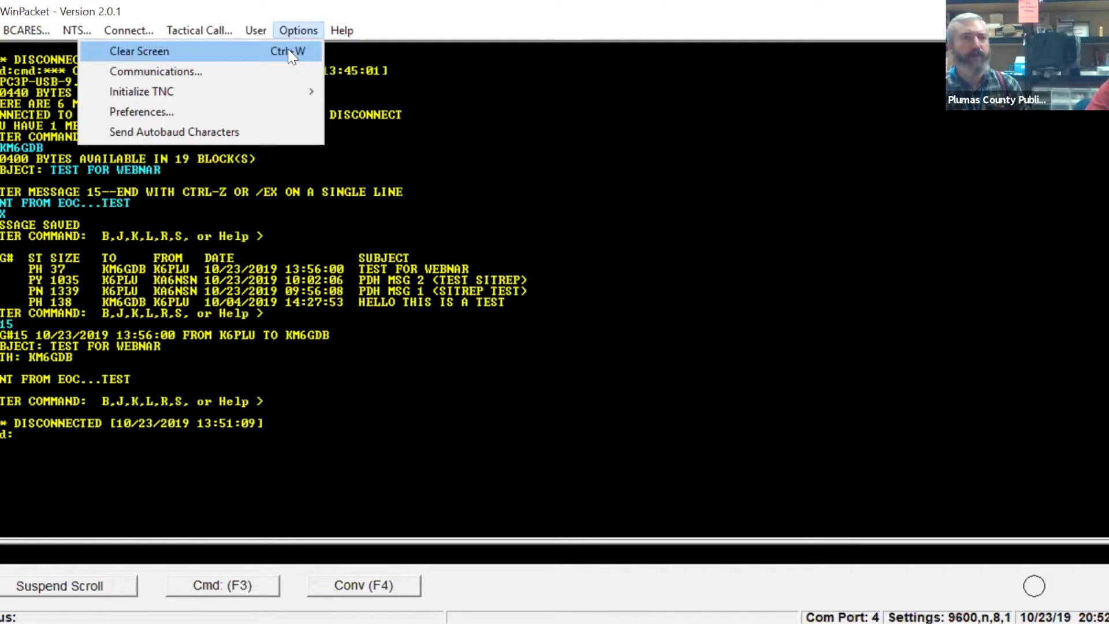
{"action": "left_click", "coordinate": [292, 53]}
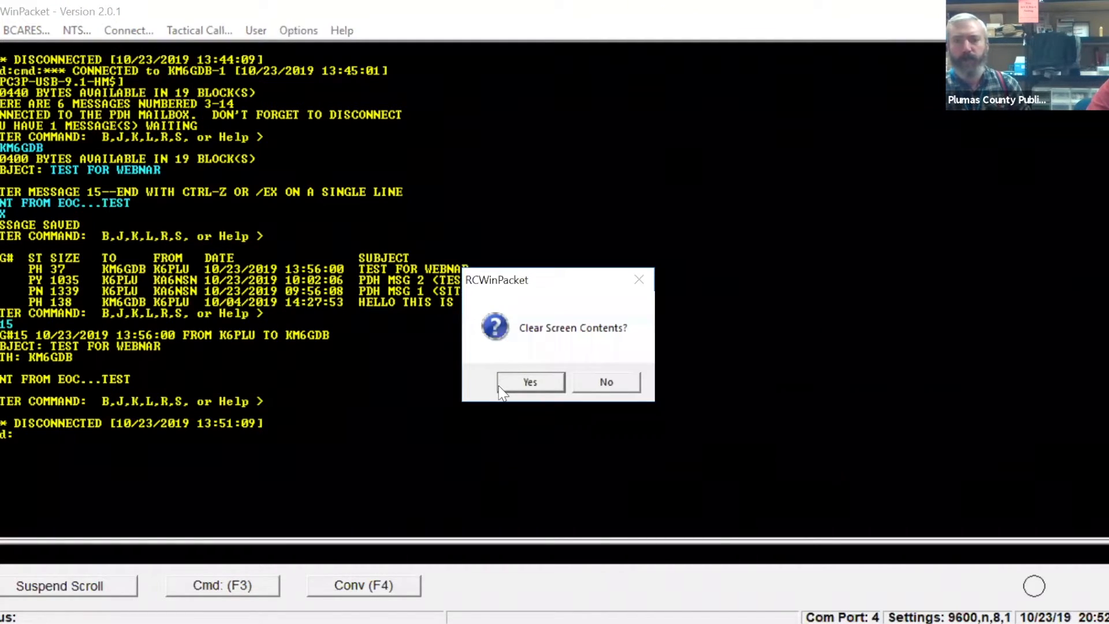
{"action": "left_click", "coordinate": [501, 388]}
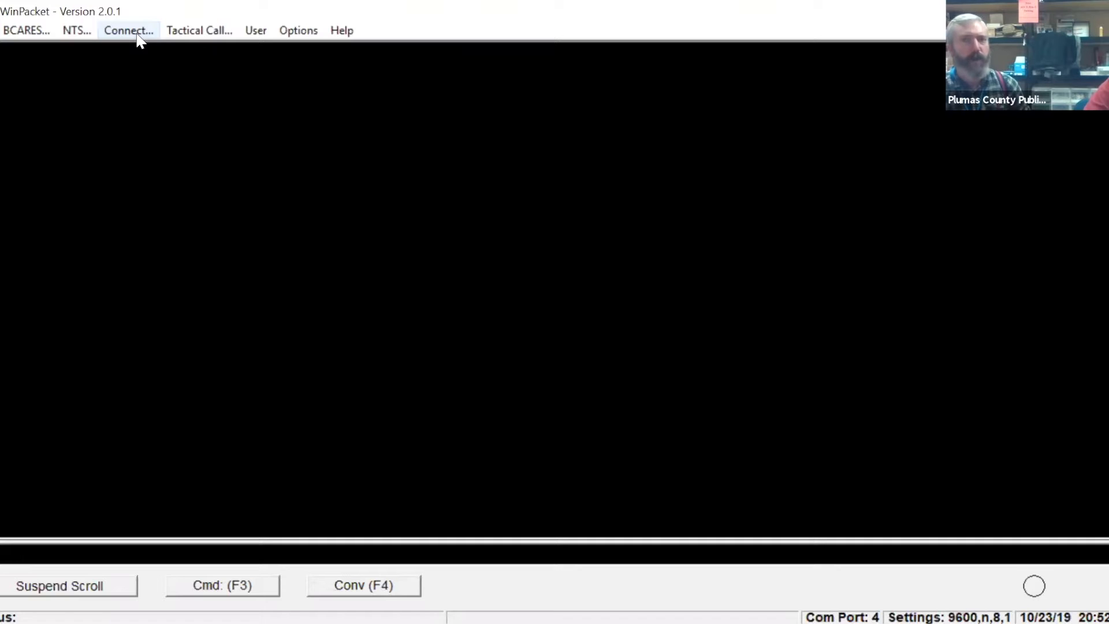
{"action": "type", "text": "Y"}
{"action": "key", "text": "Return"}
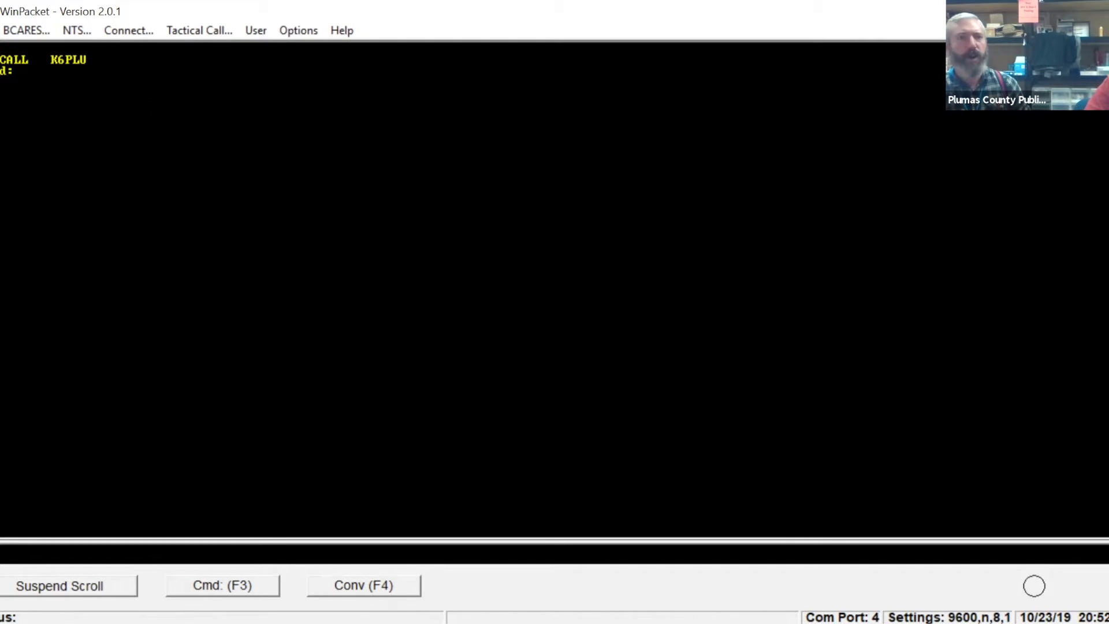
Look through the saved stations in the list of stations to connect with, without starting a connection.
{"action": "left_click", "coordinate": [136, 31]}
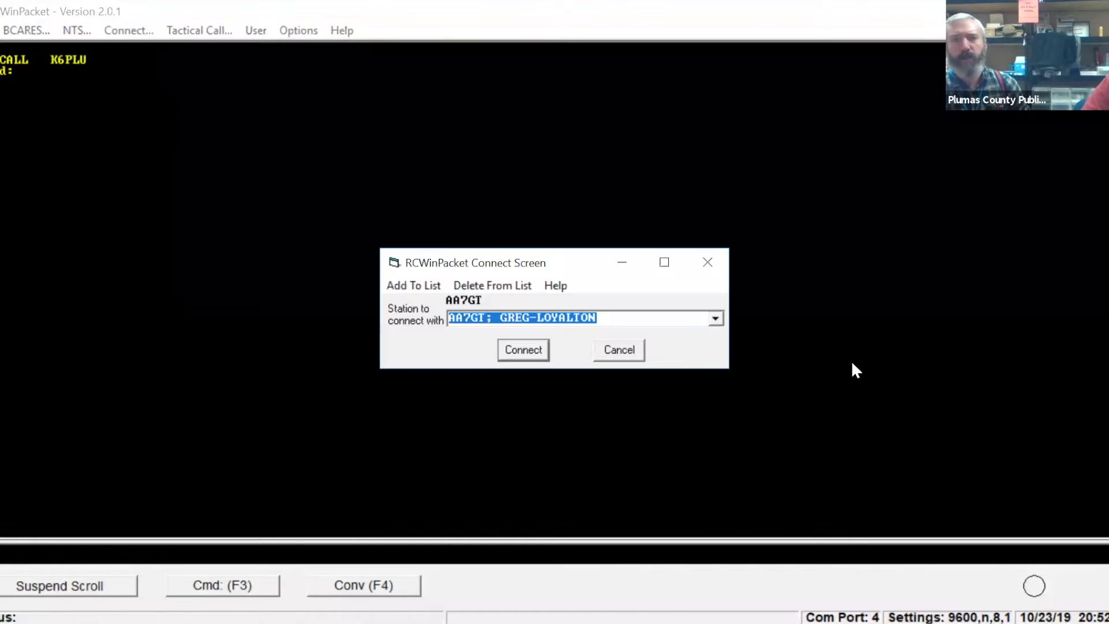
{"action": "left_click", "coordinate": [715, 319]}
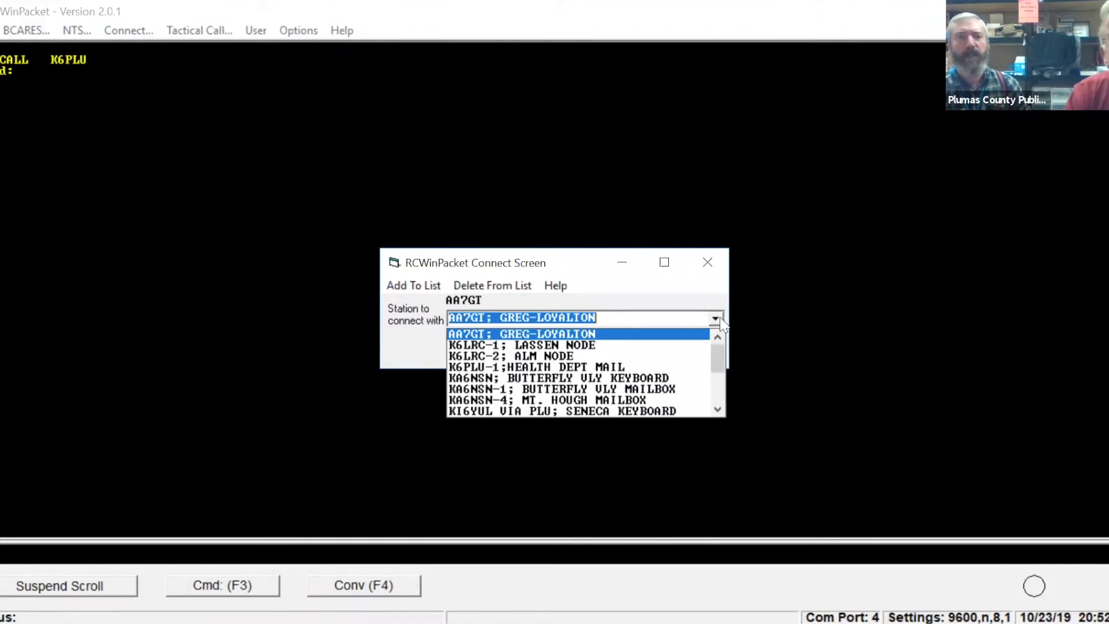
{"action": "left_click", "coordinate": [717, 411]}
{"action": "left_click", "coordinate": [717, 410]}
{"action": "left_click", "coordinate": [718, 411]}
{"action": "left_click", "coordinate": [718, 410]}
{"action": "left_click", "coordinate": [717, 410]}
{"action": "left_click", "coordinate": [717, 410]}
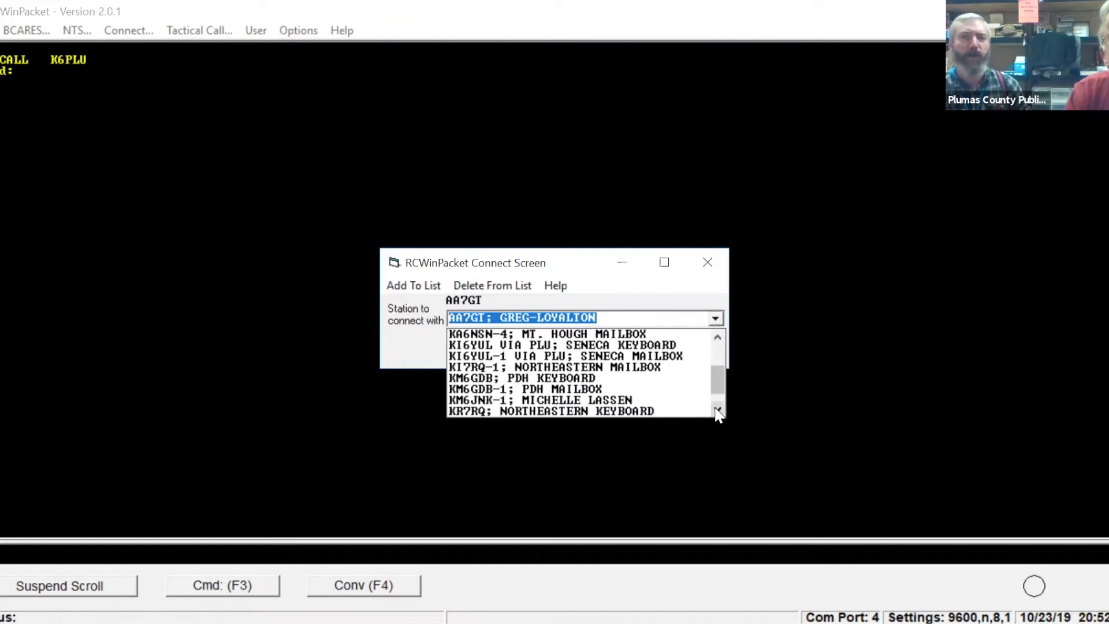
{"action": "left_click", "coordinate": [718, 410]}
{"action": "left_click", "coordinate": [717, 411]}
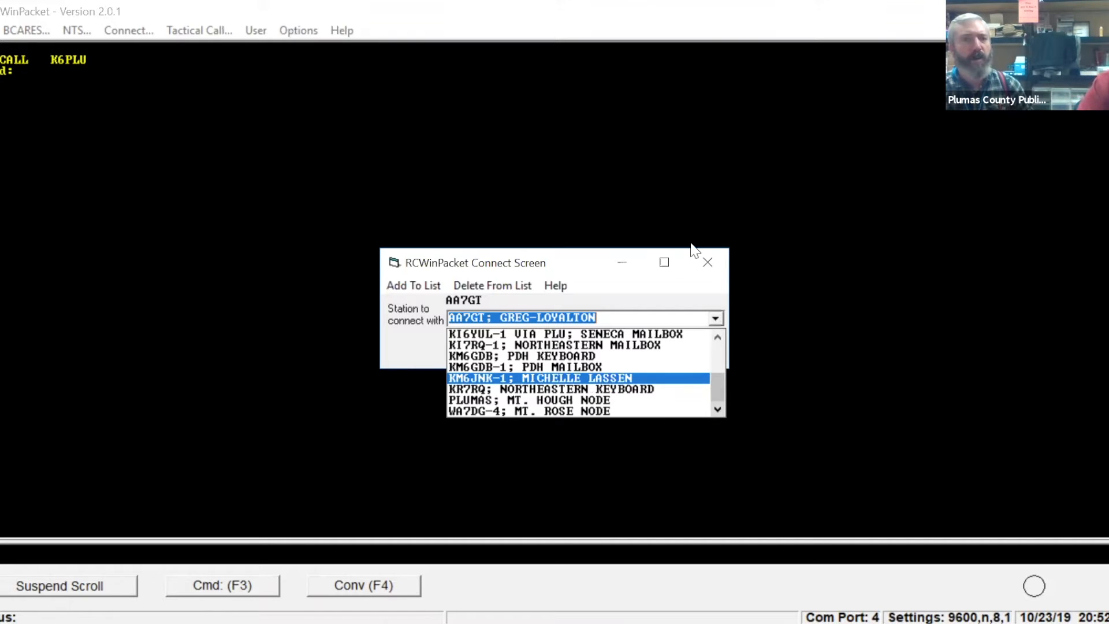
{"action": "left_click", "coordinate": [708, 264]}
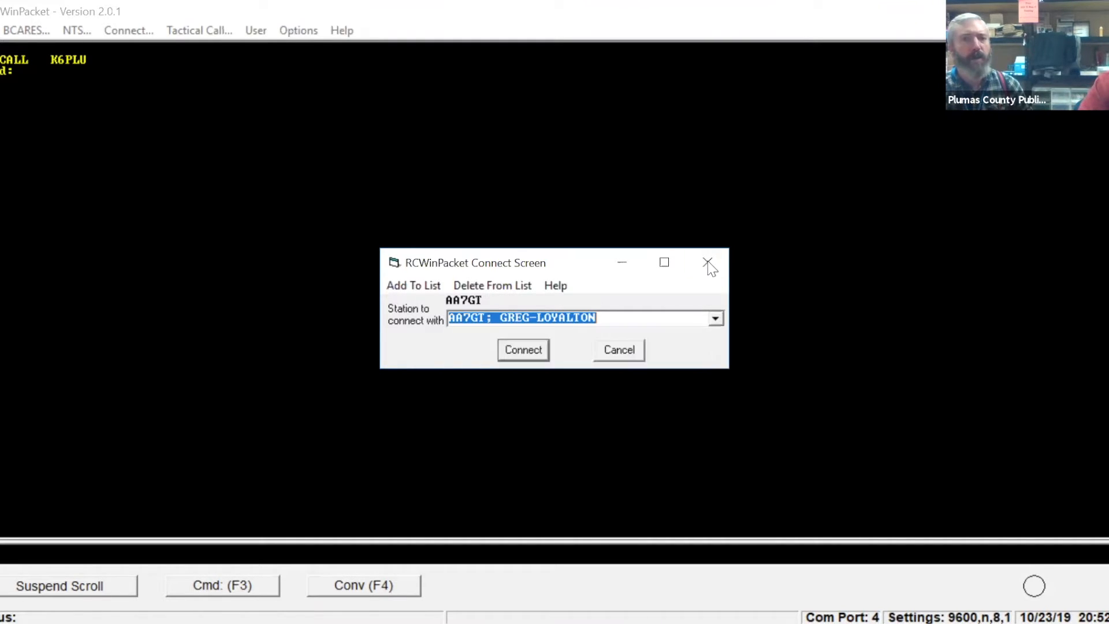
{"action": "left_click", "coordinate": [708, 264]}
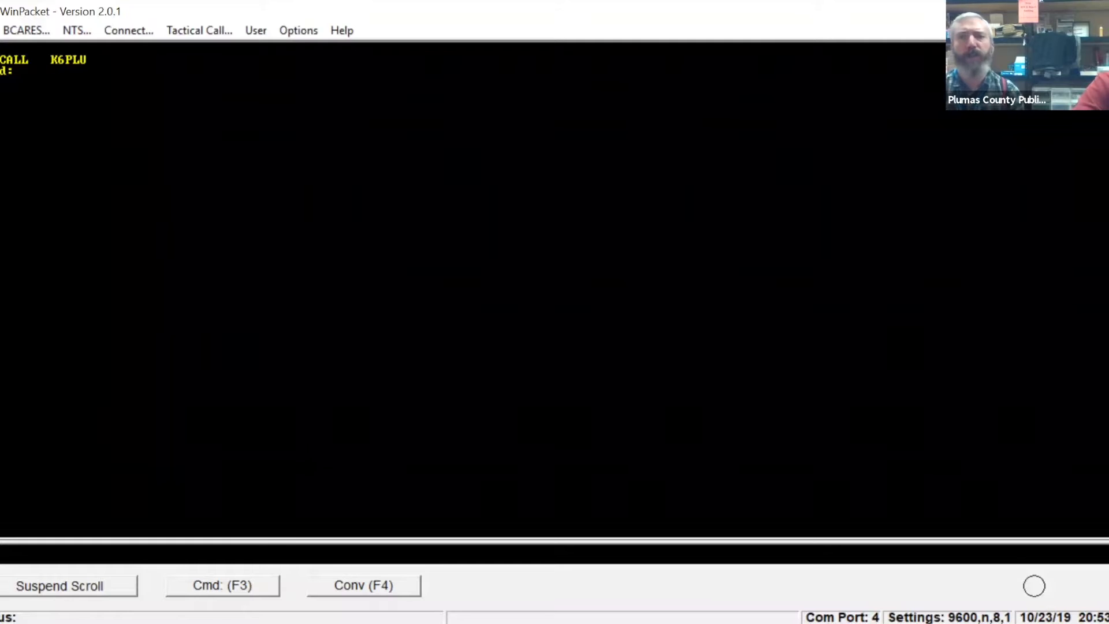
Try to connect directly to the ALM node with the command C ALM.
{"action": "type", "text": "ALM"}
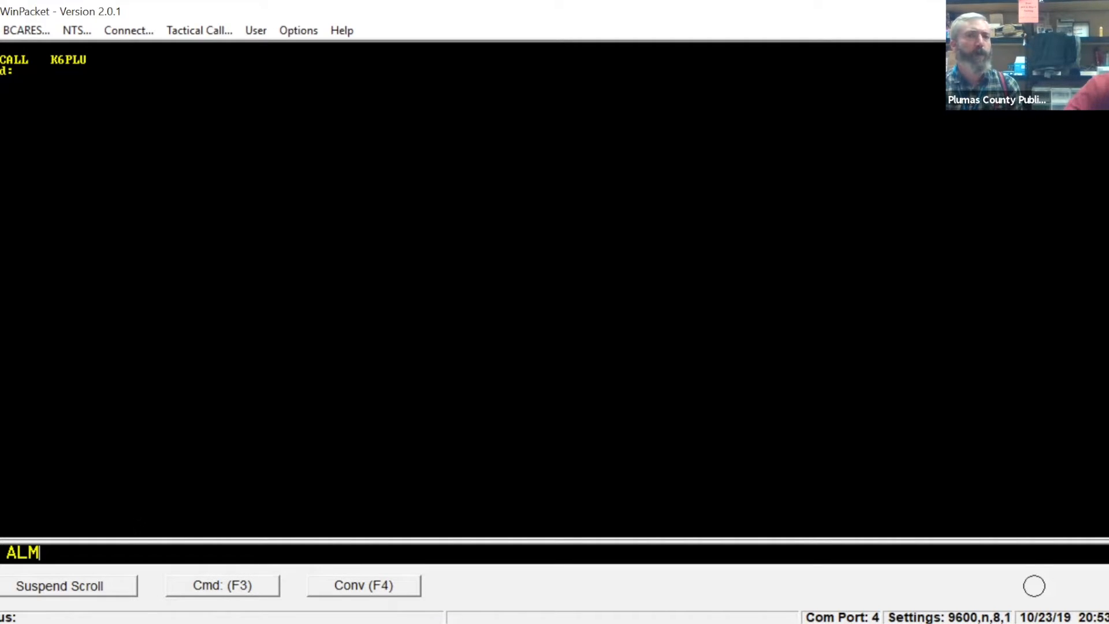
{"action": "key", "text": "Return"}
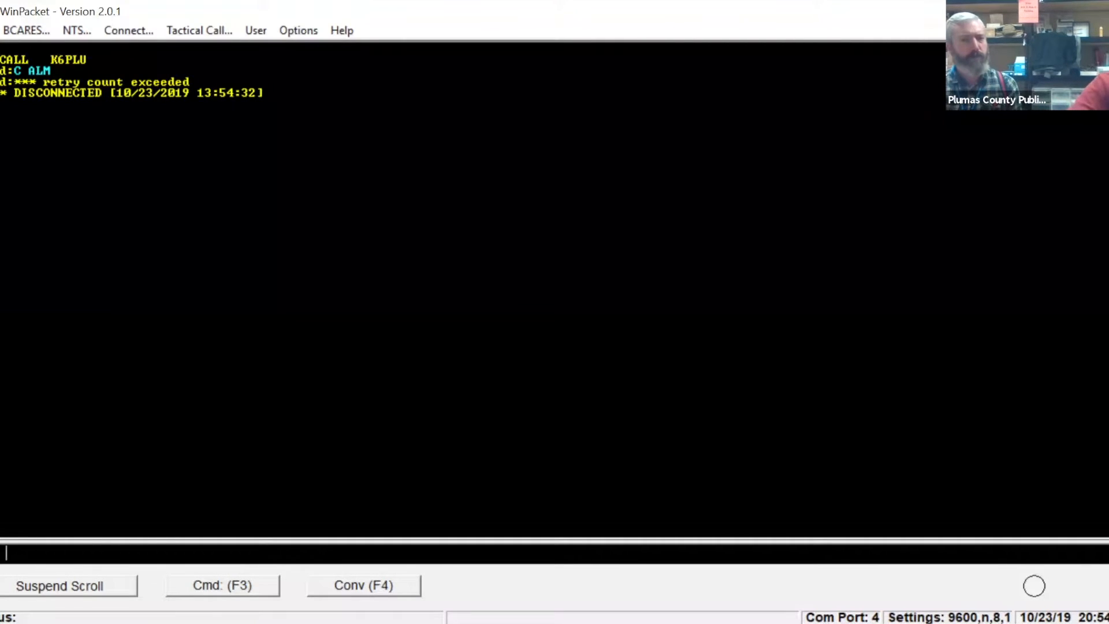
Connect to the PLUMAS node with the command C PLUMAS.
{"action": "type", "text": "PL"}
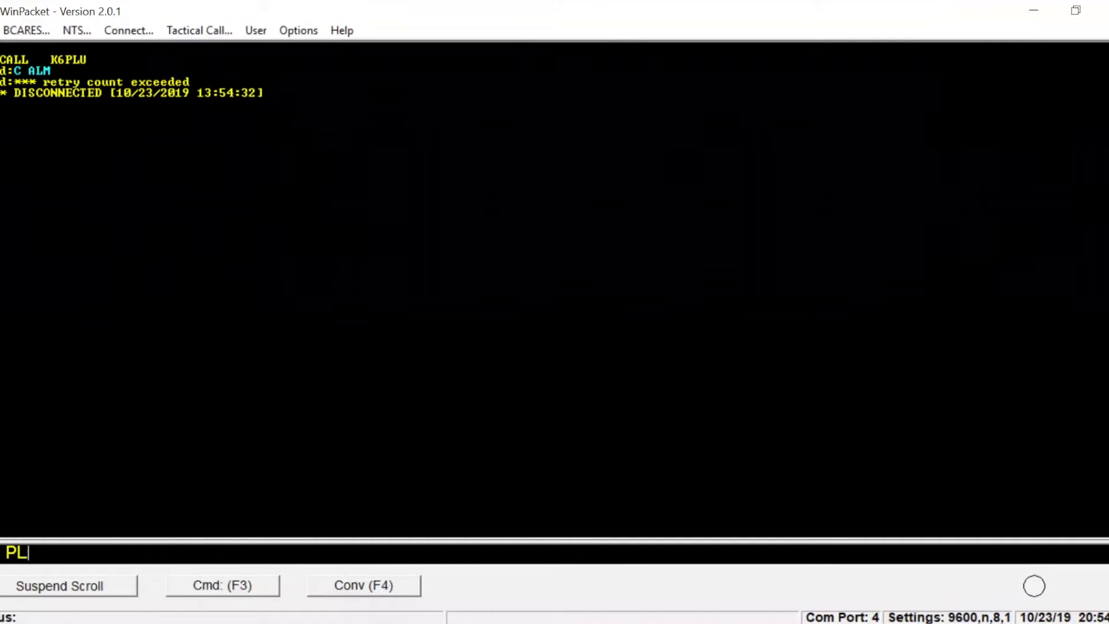
{"action": "type", "text": "UMAS"}
{"action": "key", "text": "Return"}
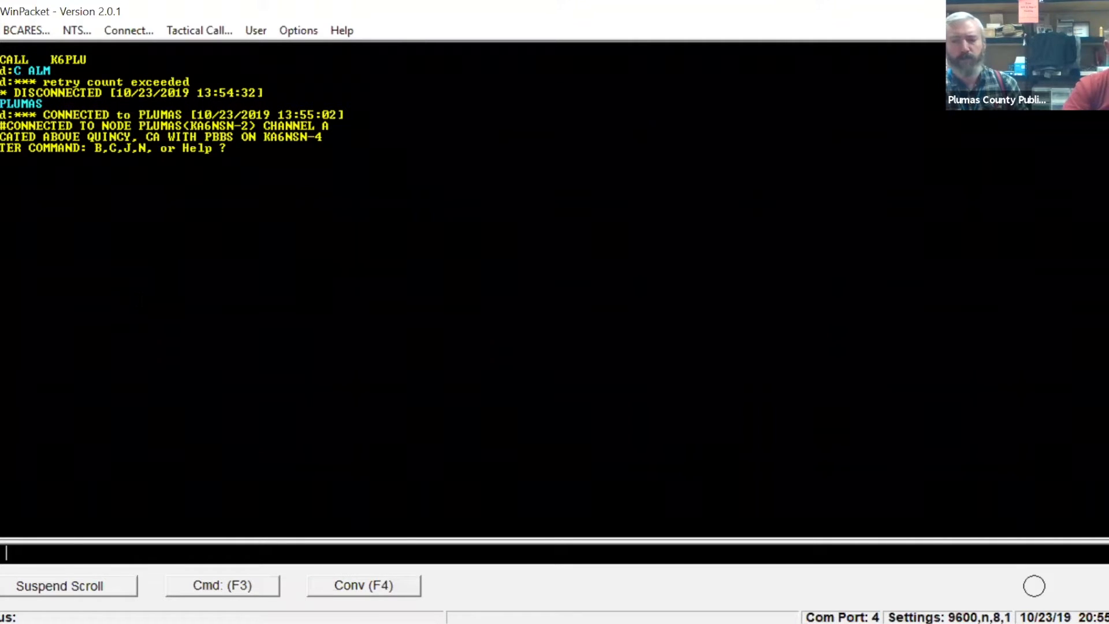
Try to connect onward from the PLUMAS node, first to KI7RQ and then to ROSE.
{"action": "type", "text": "KI"}
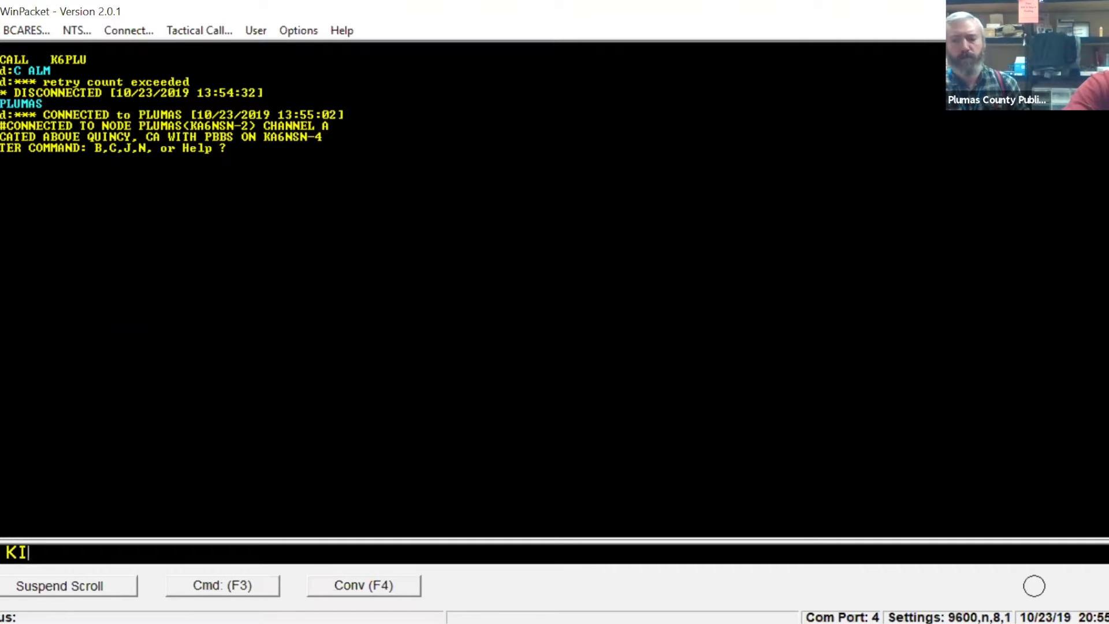
{"action": "type", "text": "7"}
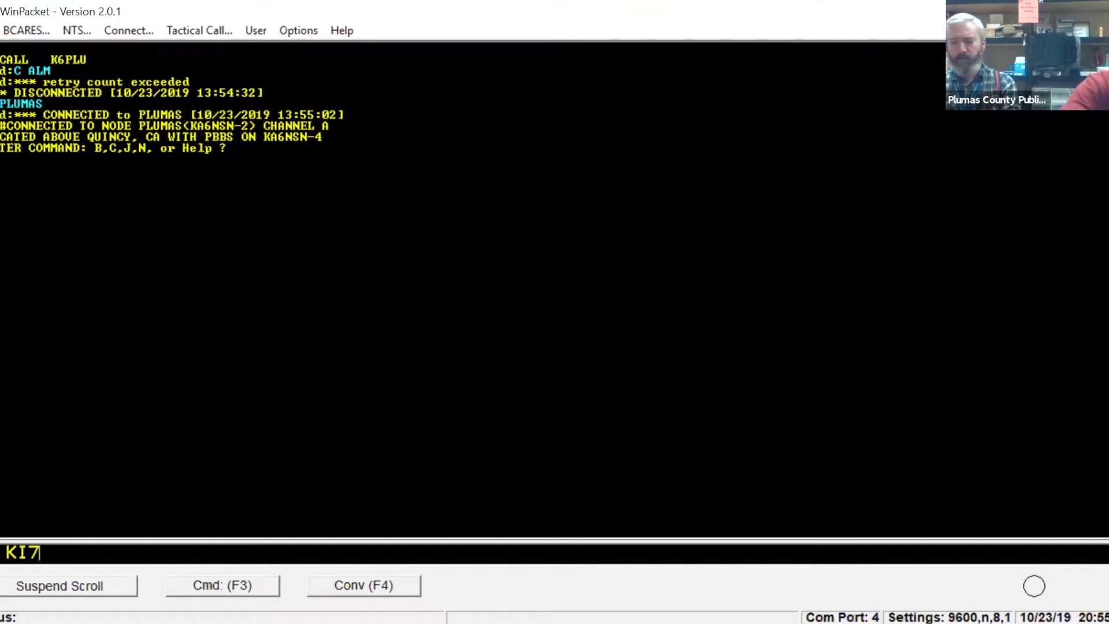
{"action": "type", "text": "RQ"}
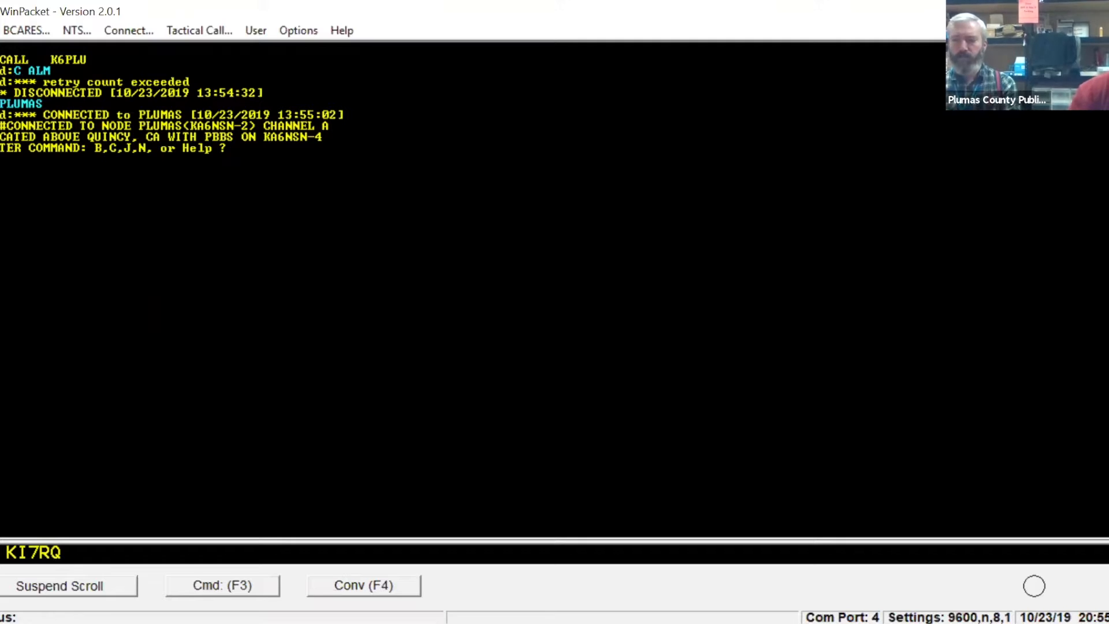
{"action": "key", "text": "Return"}
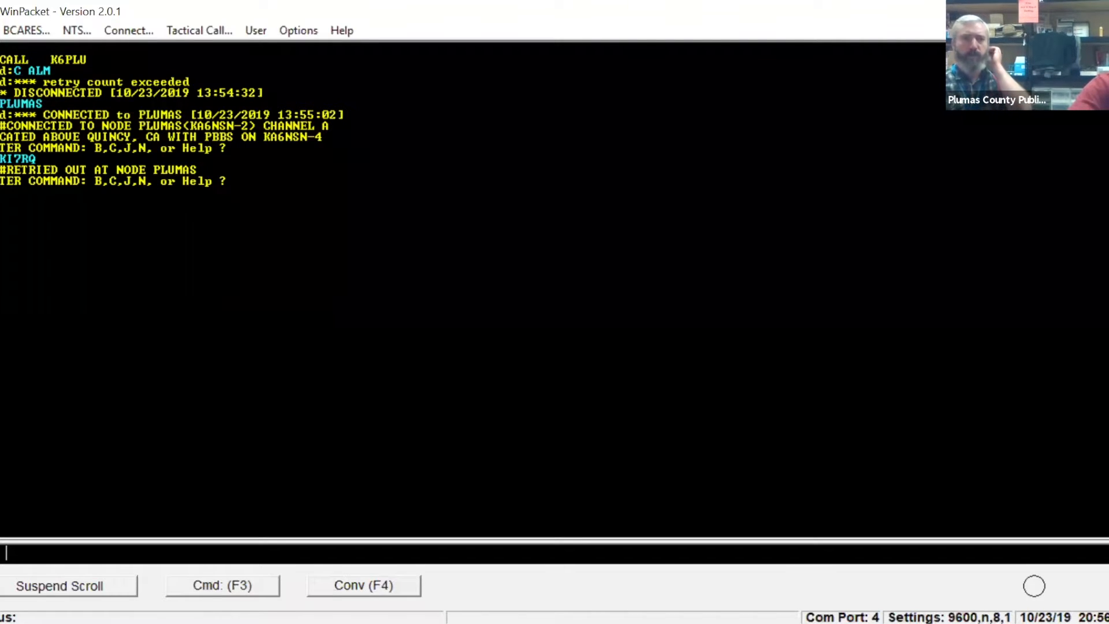
{"action": "type", "text": "ROSE"}
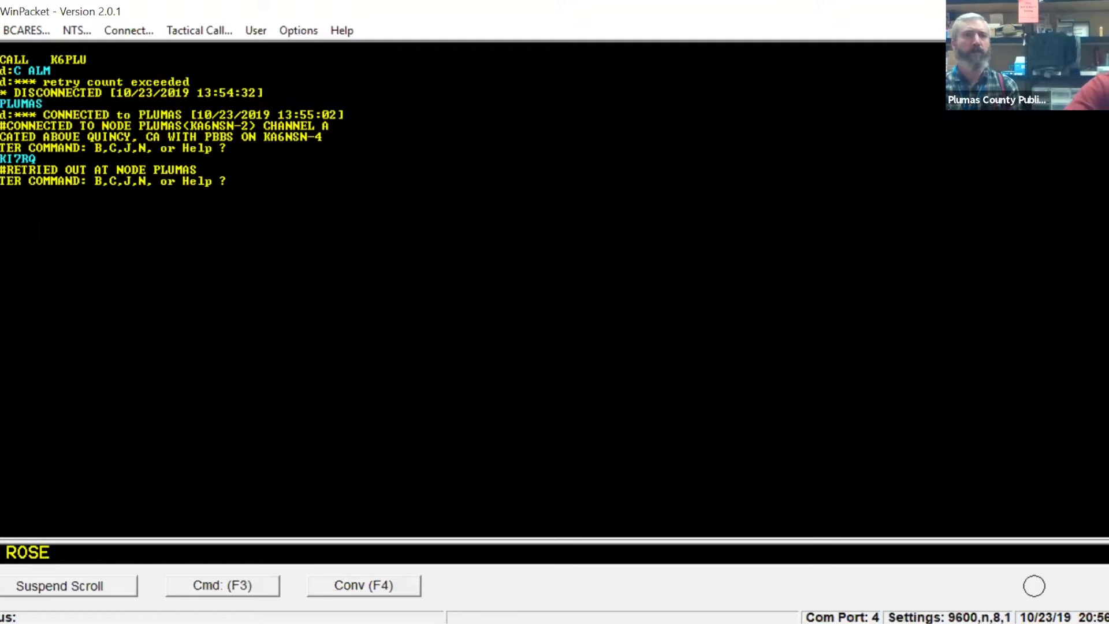
{"action": "key", "text": "Return"}
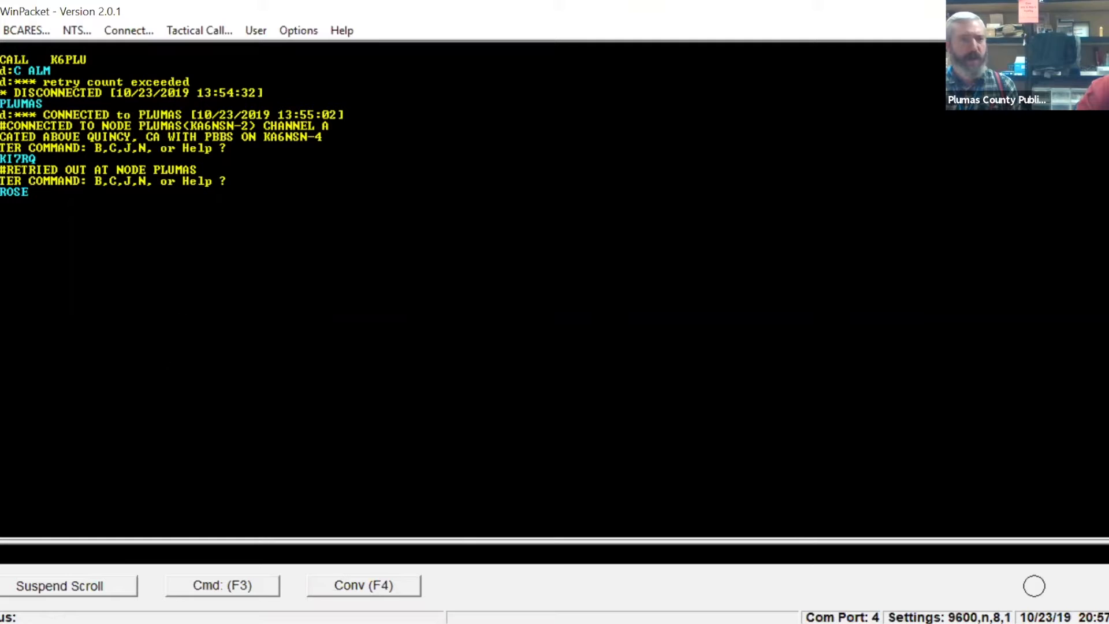
Return the TNC to command mode and connect to the PLUMAS node again with C PLUMAS.
{"action": "left_click", "coordinate": [220, 585]}
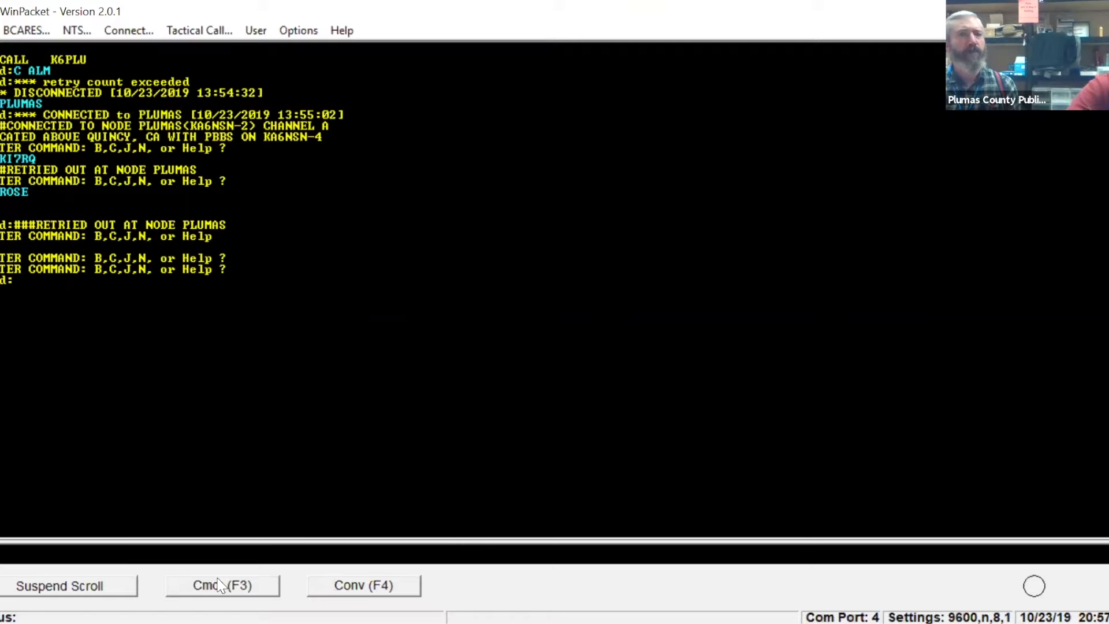
{"action": "left_click", "coordinate": [220, 585]}
{"action": "double_click", "coordinate": [219, 585]}
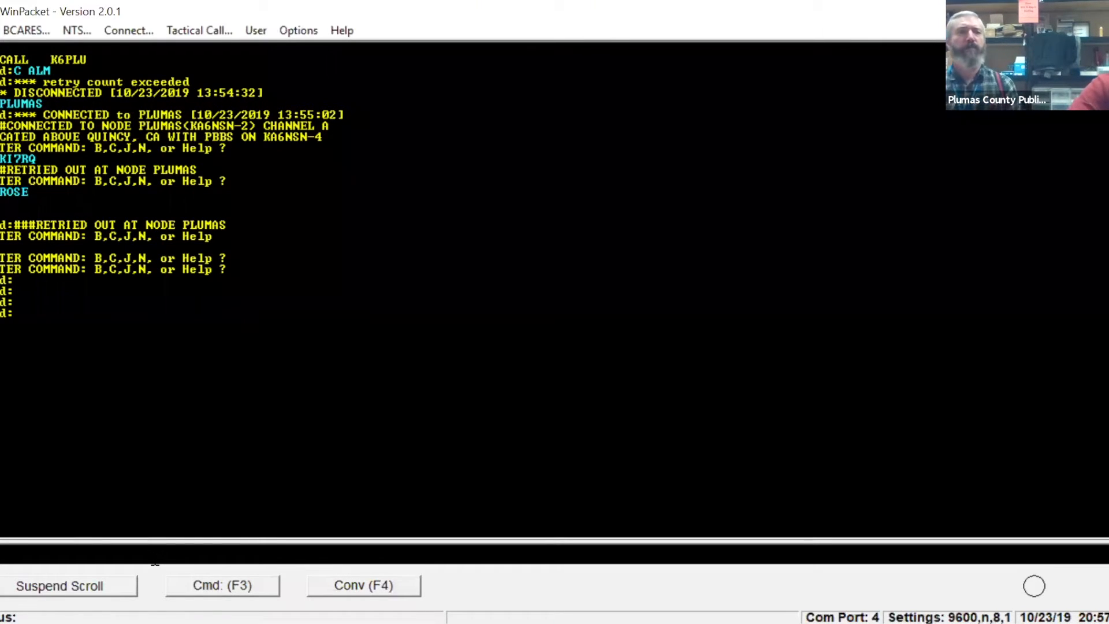
{"action": "type", "text": "P"}
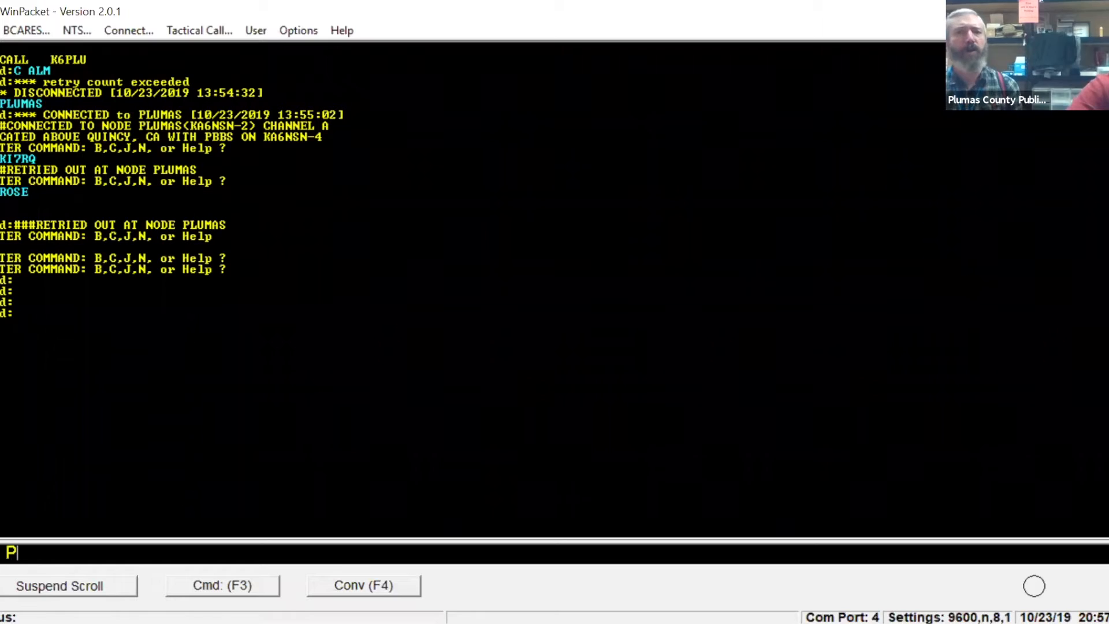
{"action": "type", "text": "LUMAS"}
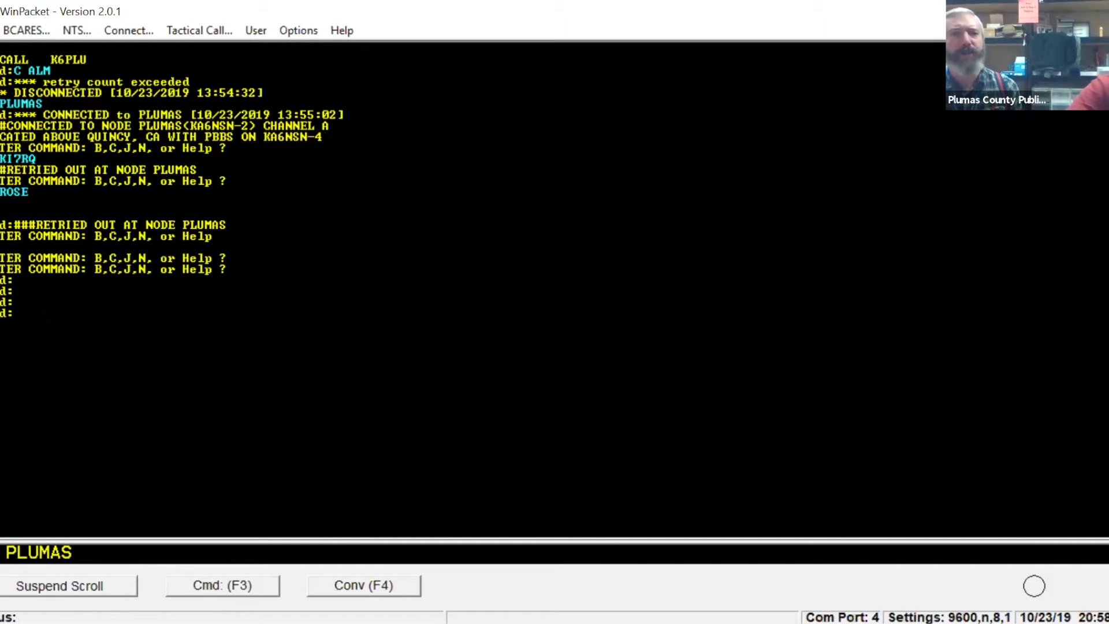
{"action": "key", "text": "Return"}
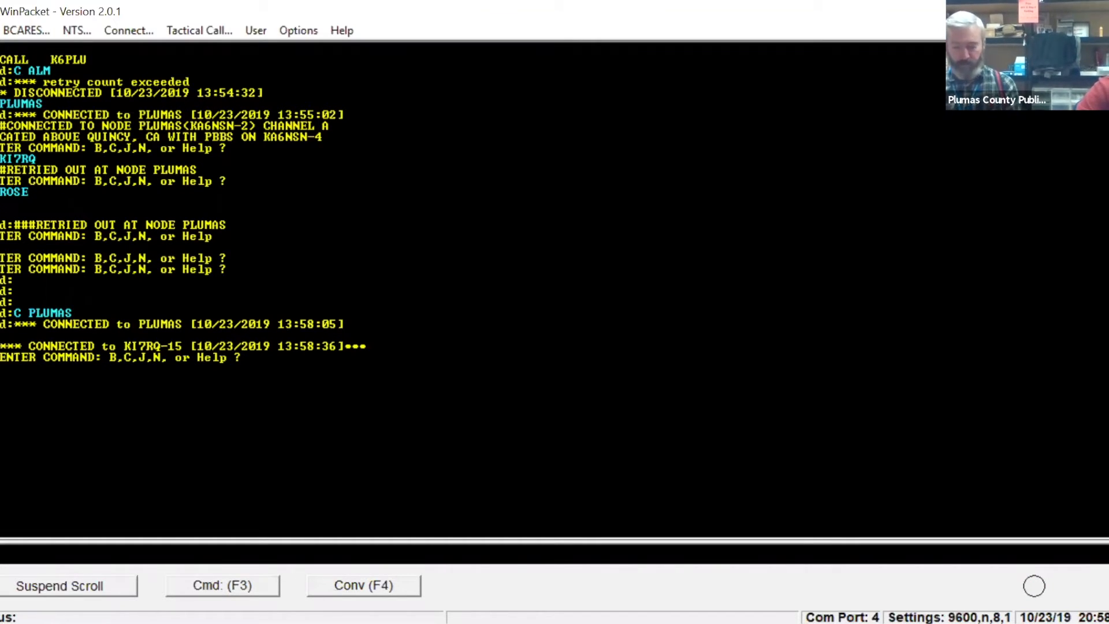
{"action": "type", "text": "K"}
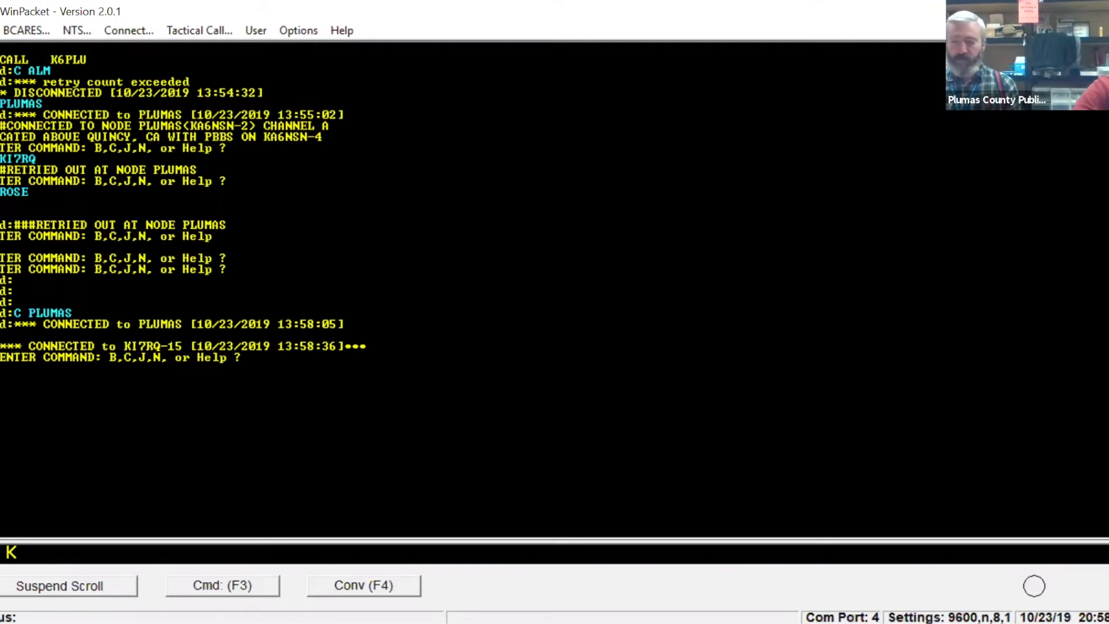
{"action": "type", "text": "I6Y"}
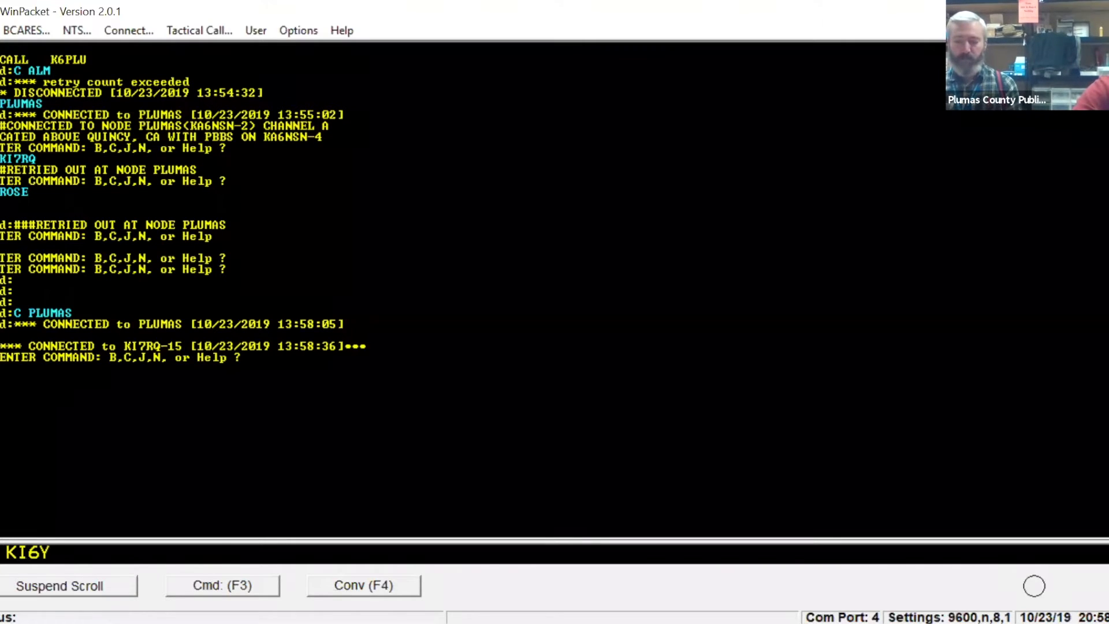
{"action": "type", "text": "UL"}
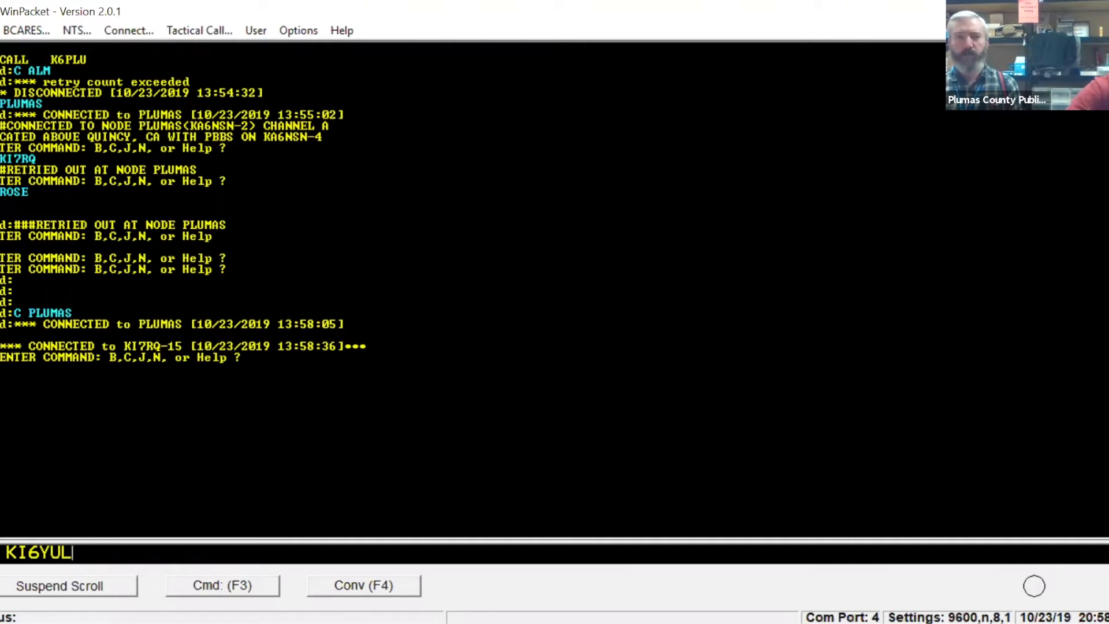
{"action": "key", "text": "Return"}
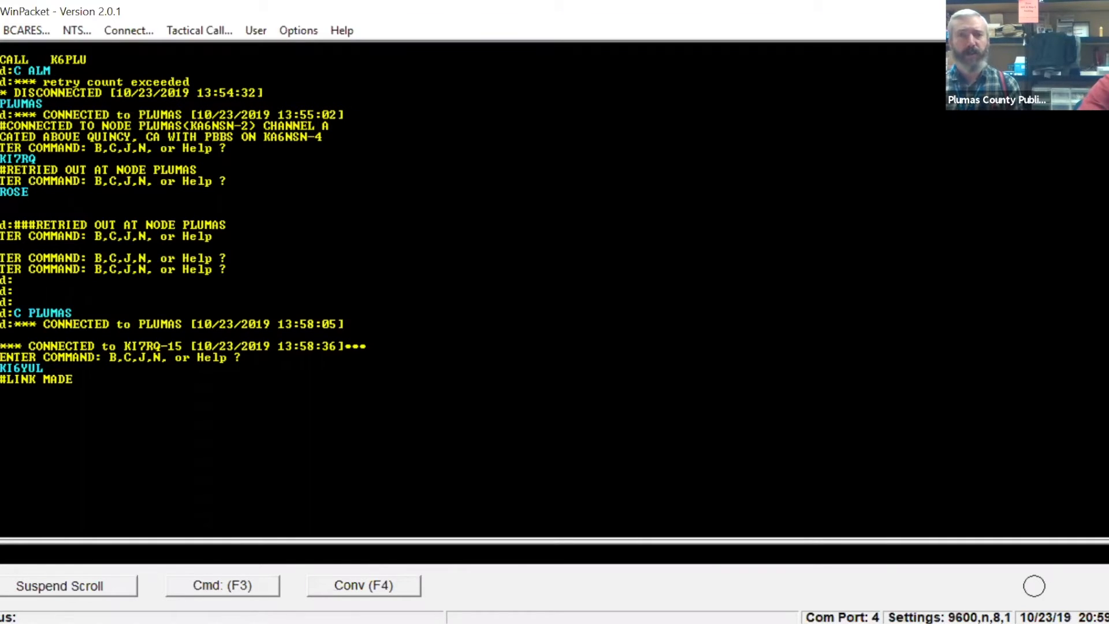
{"action": "type", "text": "I"}
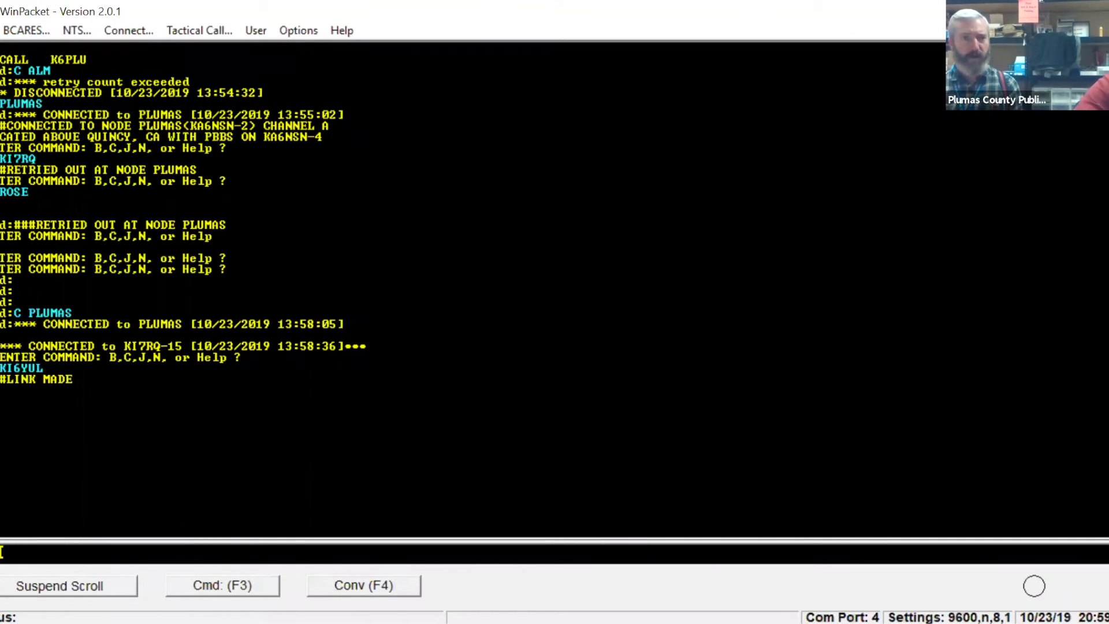
{"action": "type", "text": " LINDA"}
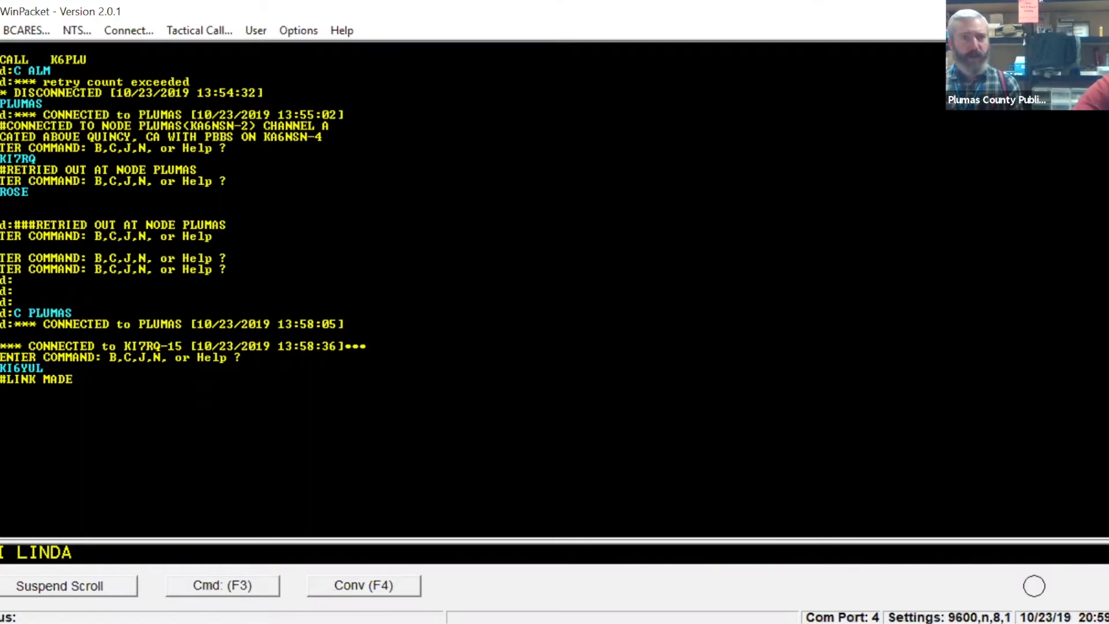
{"action": "key", "text": "Return"}
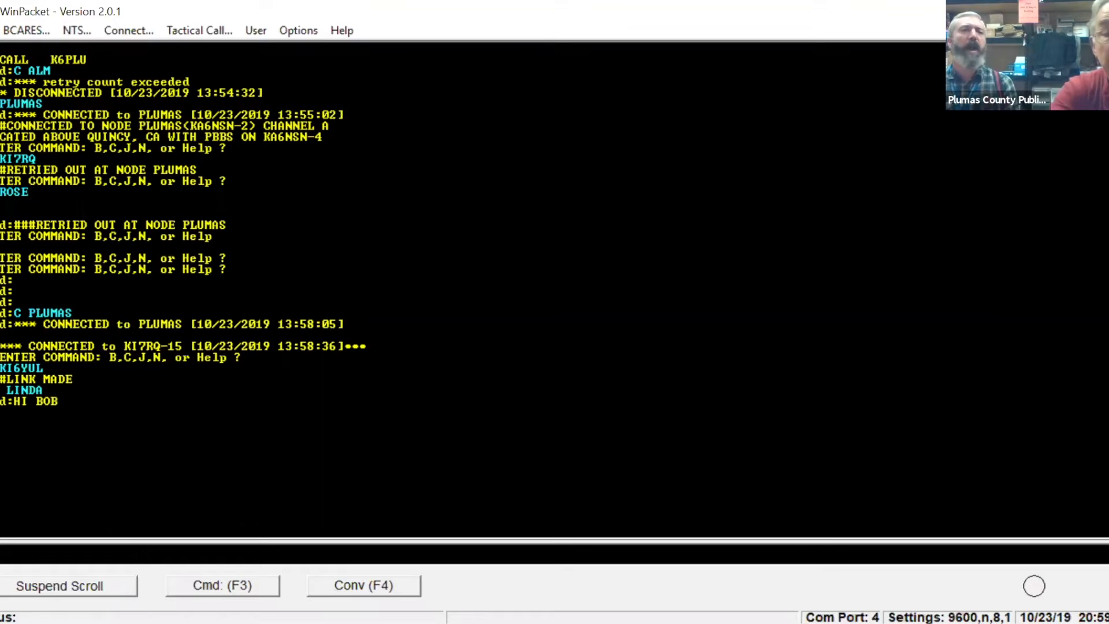
{"action": "type", "text": "GOOD"}
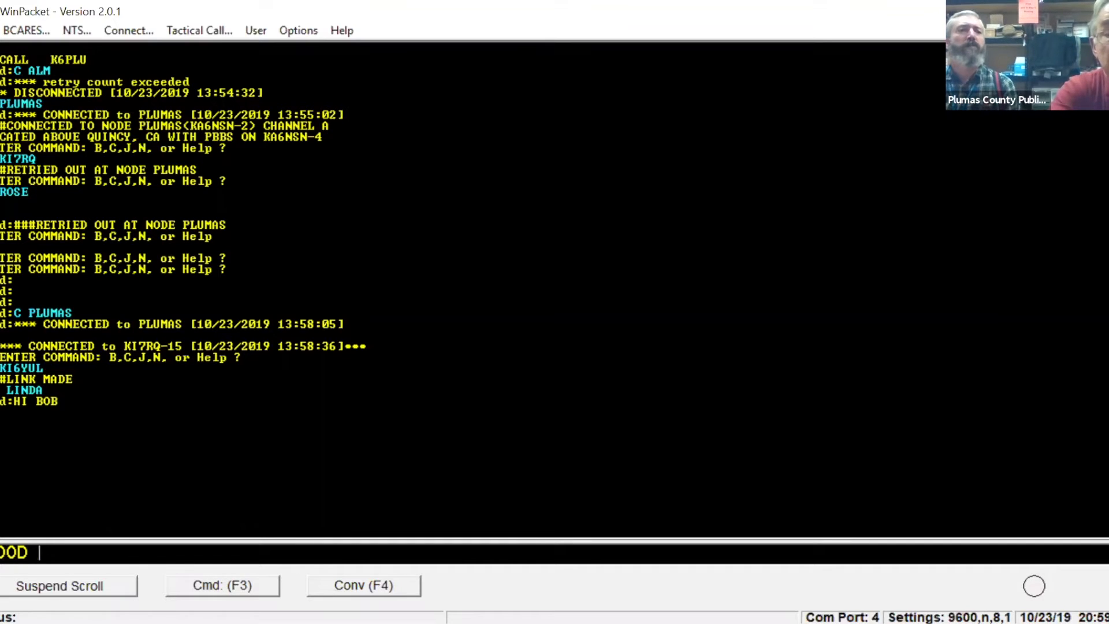
{"action": "type", "text": " WORK"}
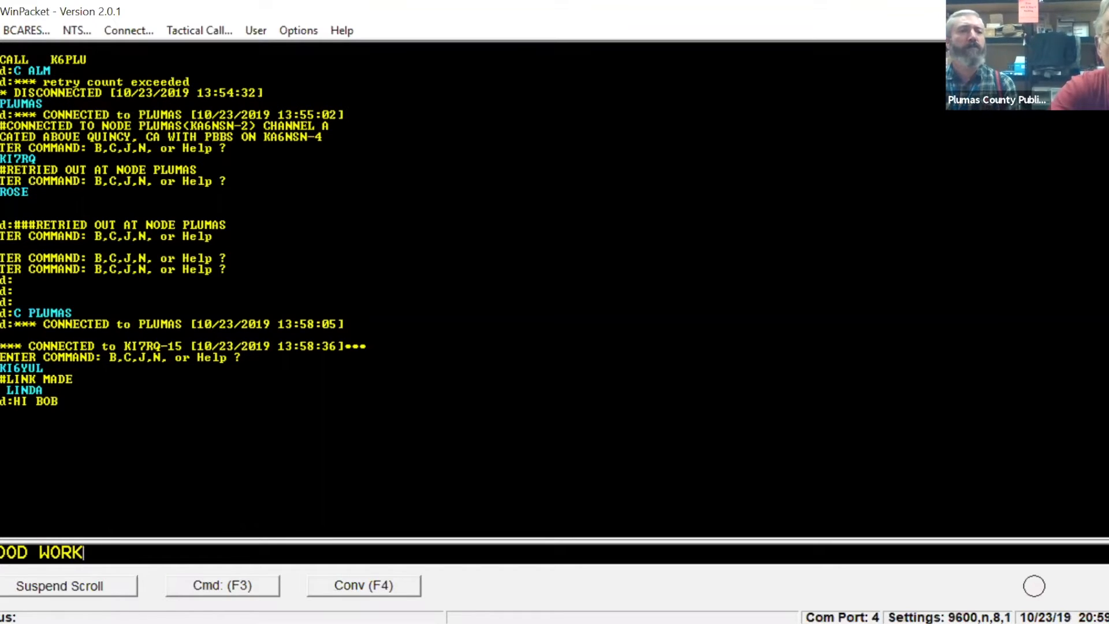
{"action": "type", "text": "!"}
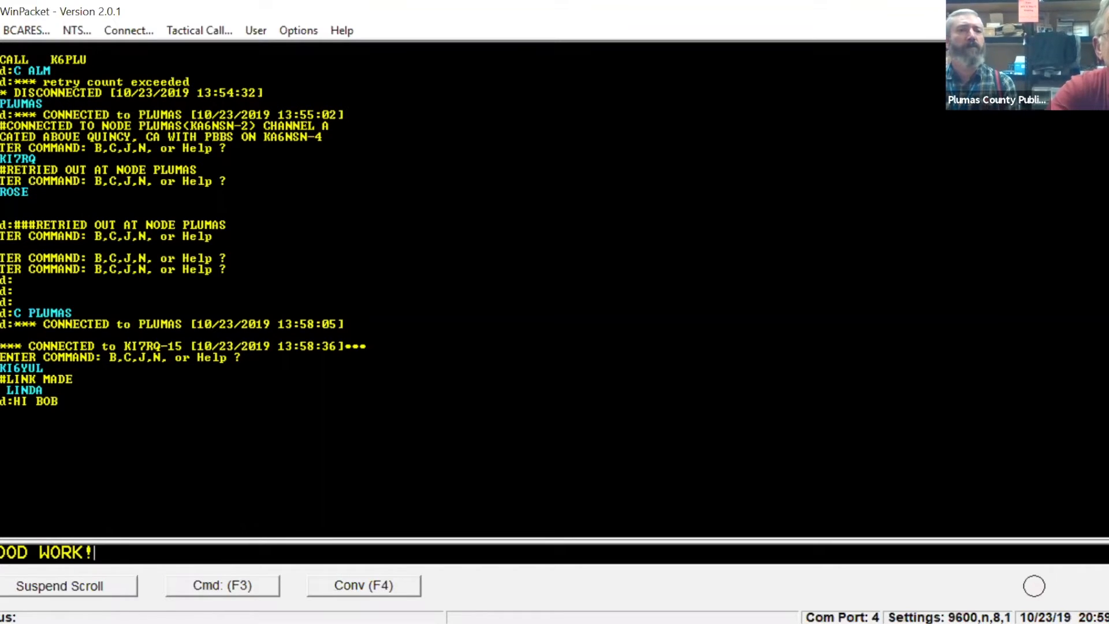
{"action": "key", "text": "Return"}
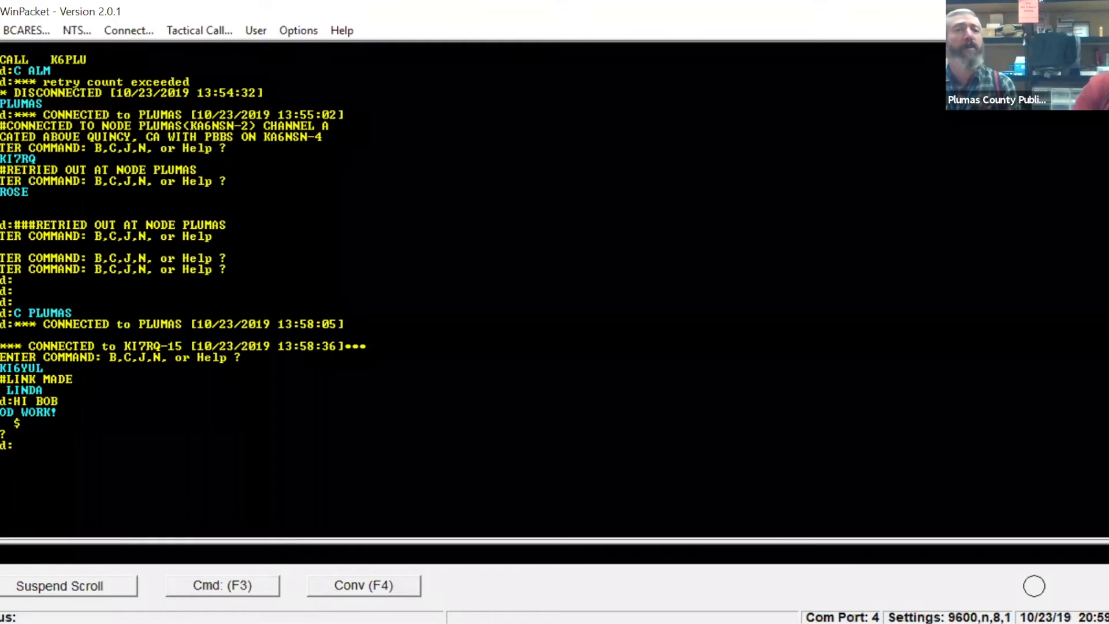
Put the TNC in converse mode and send "GOOD WORK!" again.
{"action": "left_click", "coordinate": [343, 580]}
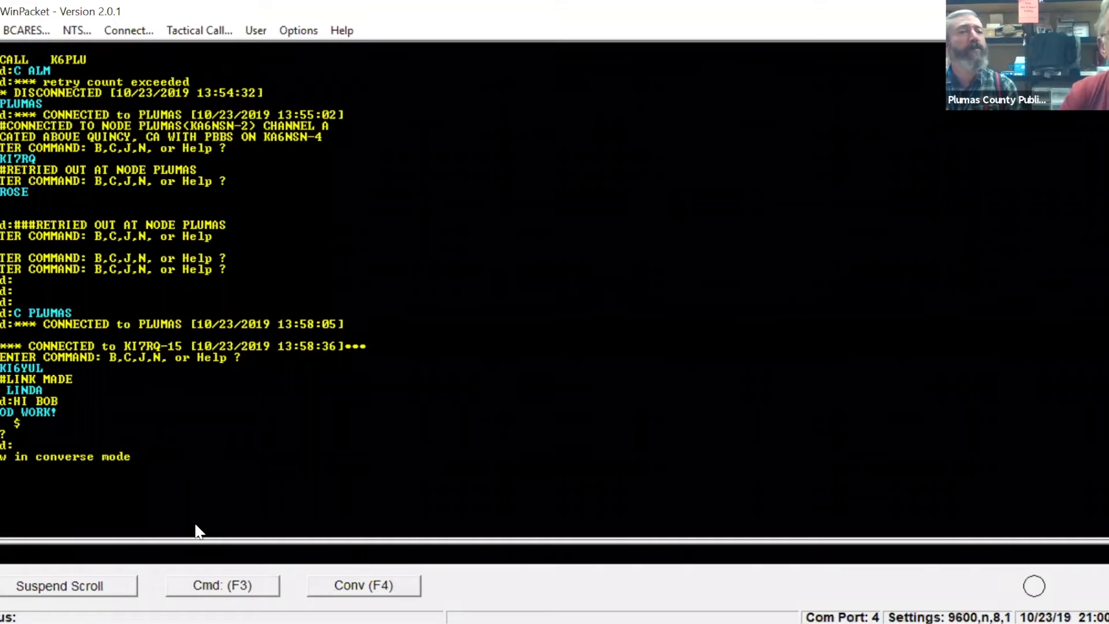
{"action": "left_click", "coordinate": [309, 584]}
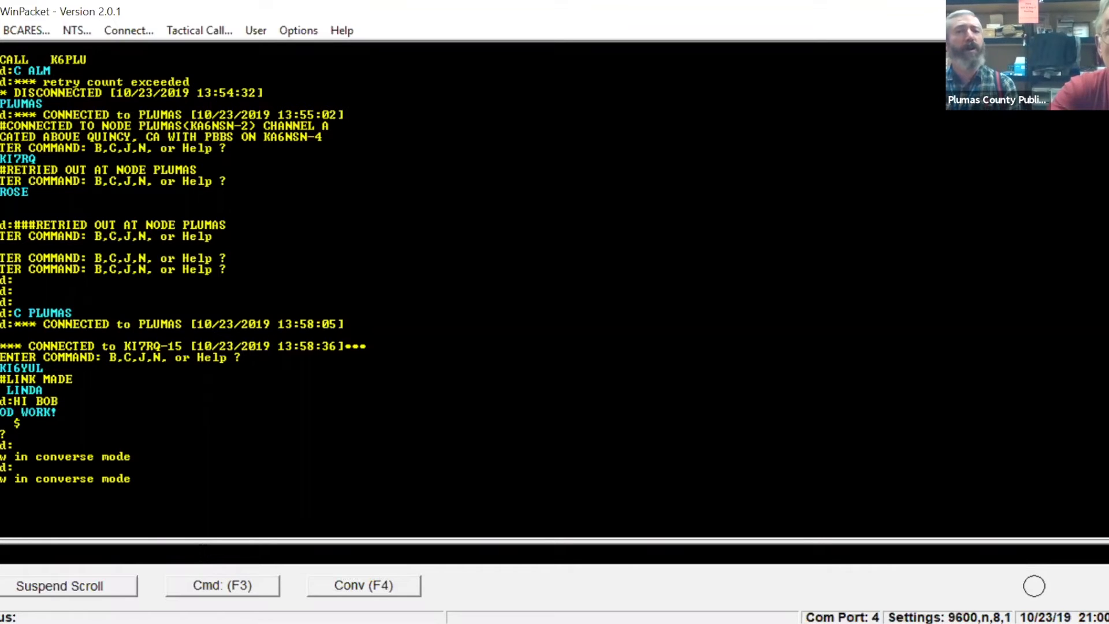
{"action": "type", "text": "GOOD "}
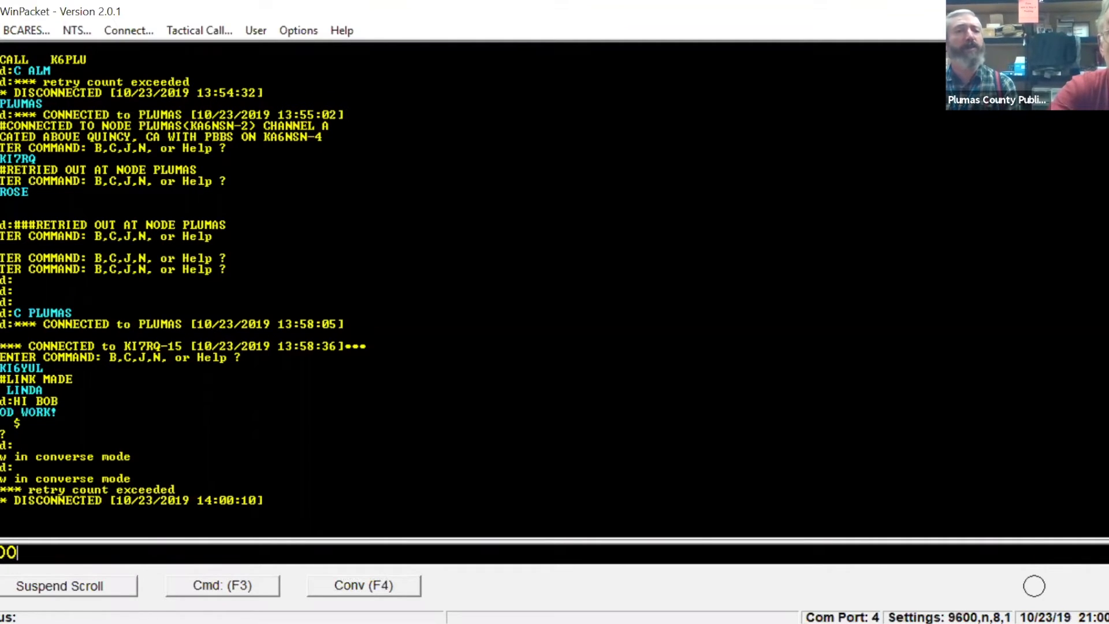
{"action": "type", "text": "WO"}
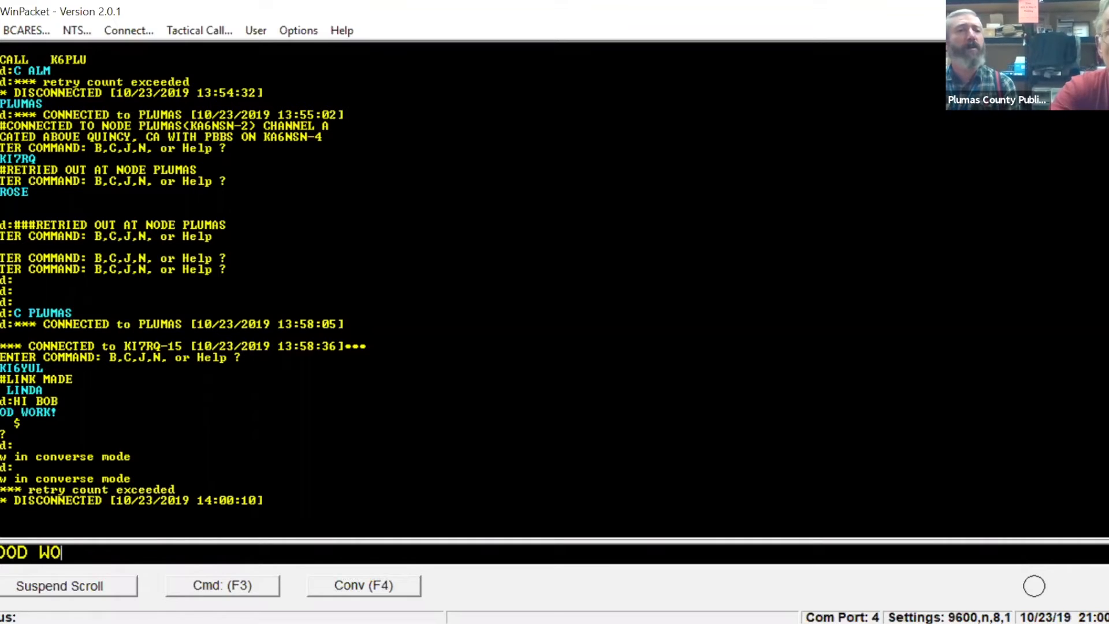
{"action": "type", "text": "RK!"}
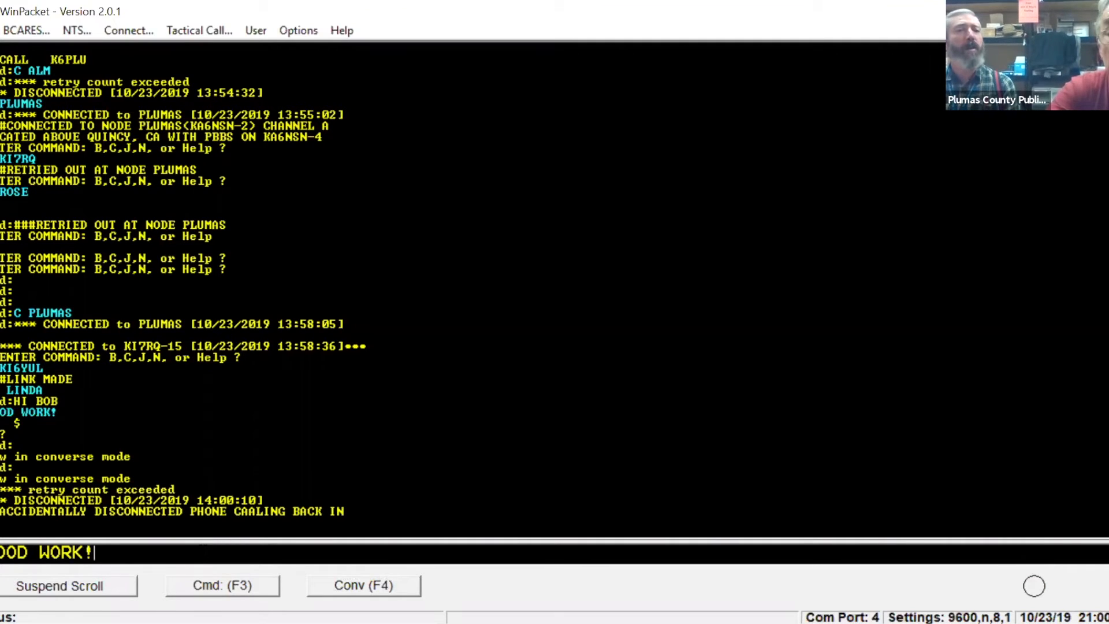
{"action": "key", "text": "Return"}
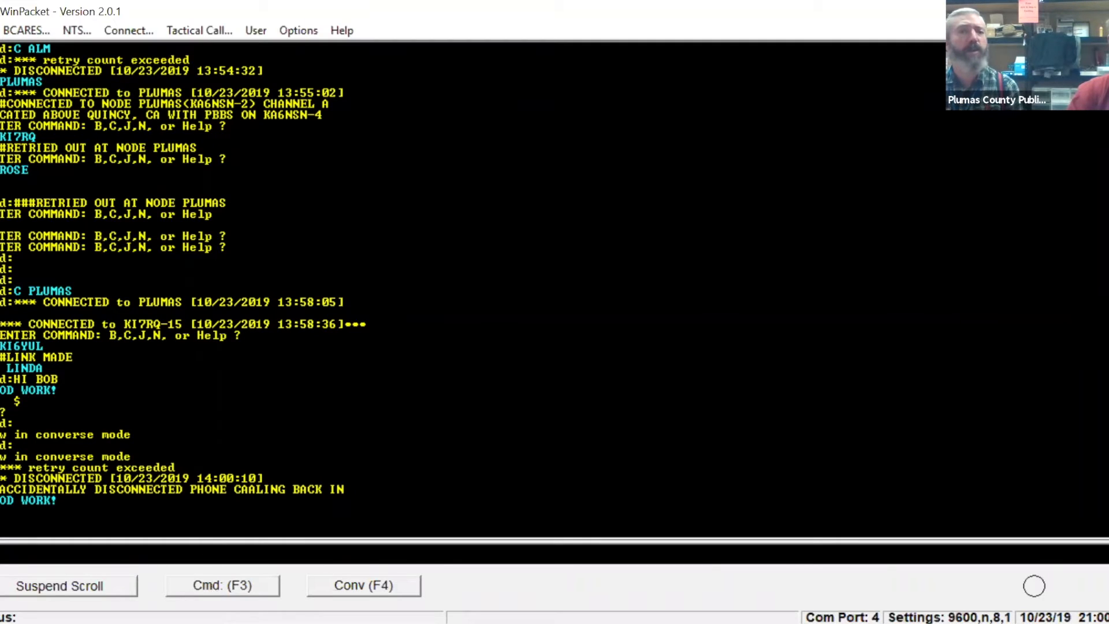
Return the TNC to command mode and end the session with the D command.
{"action": "left_click", "coordinate": [216, 591]}
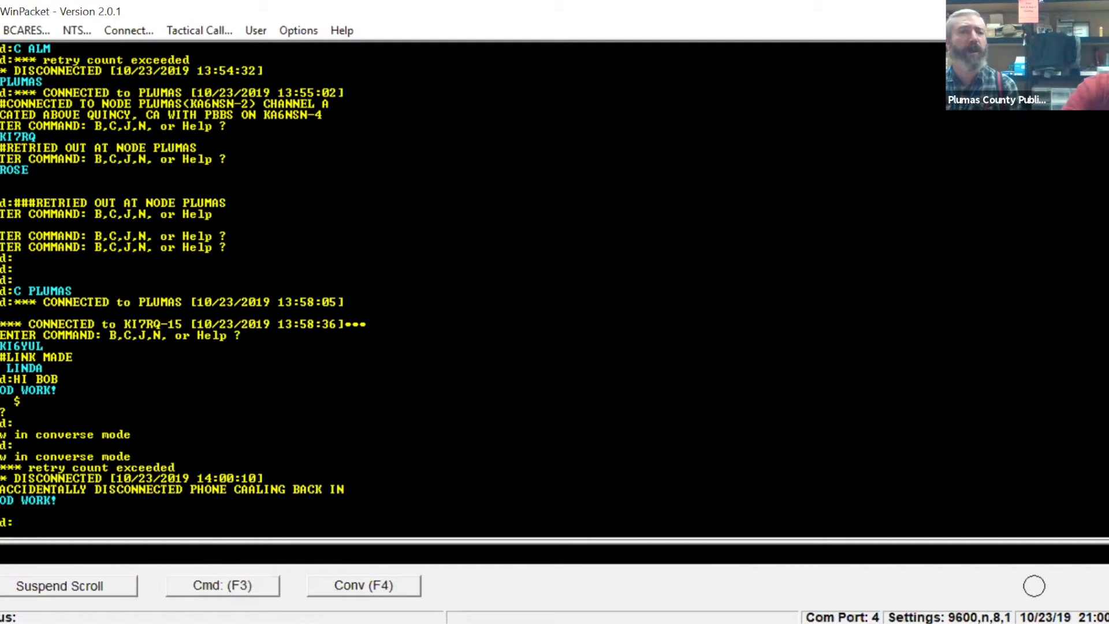
{"action": "left_click", "coordinate": [223, 586]}
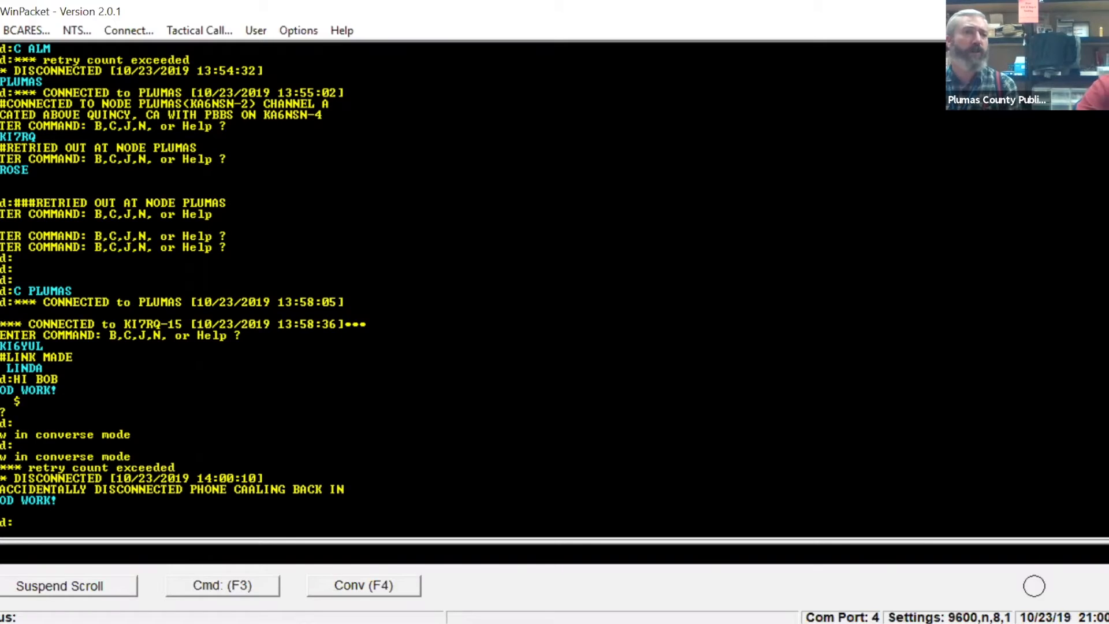
{"action": "type", "text": "D"}
{"action": "key", "text": "Return"}
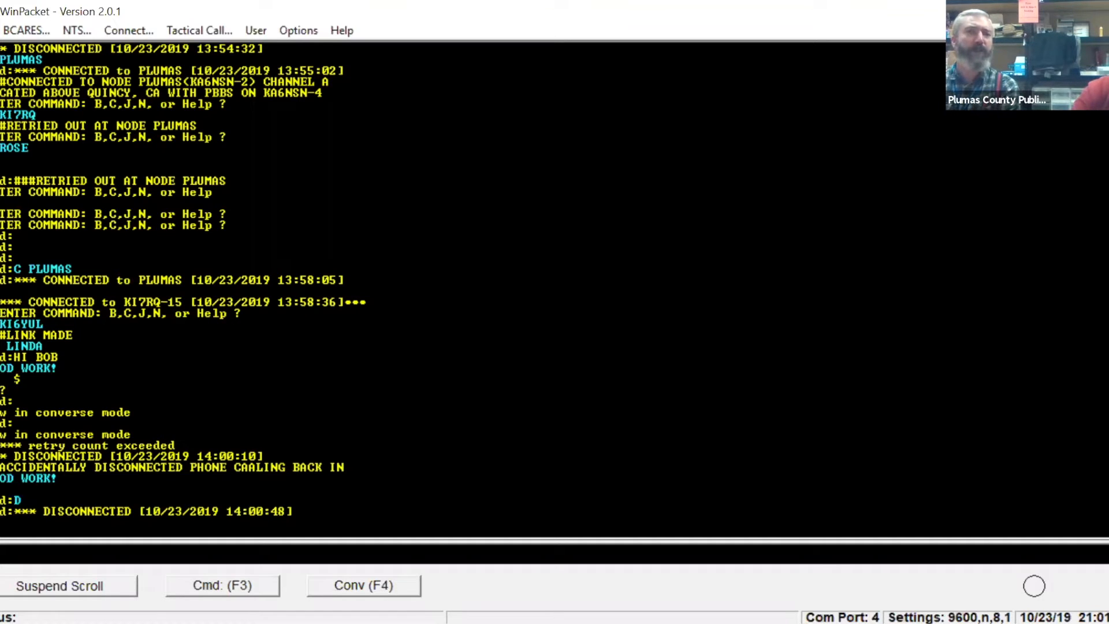
Clear the terminal screen contents and confirm the clearing.
{"action": "left_click", "coordinate": [298, 30]}
{"action": "left_click", "coordinate": [284, 56]}
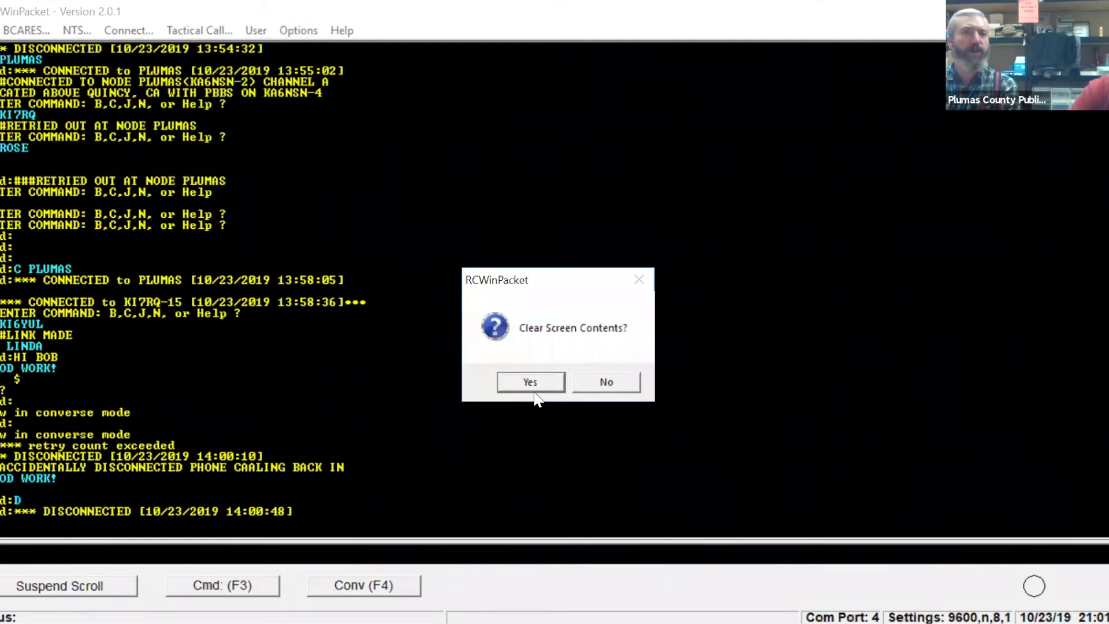
{"action": "left_click", "coordinate": [531, 382]}
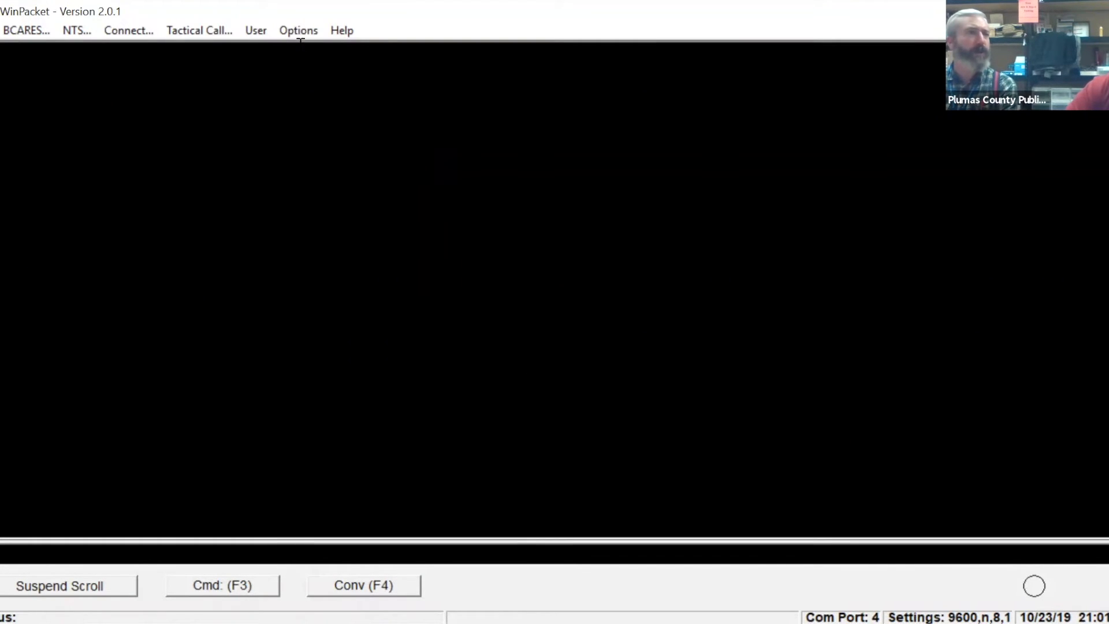
Connect to the Mt. Hough mailbox, KA6NSN-4, from the saved station list.
{"action": "left_click", "coordinate": [144, 34]}
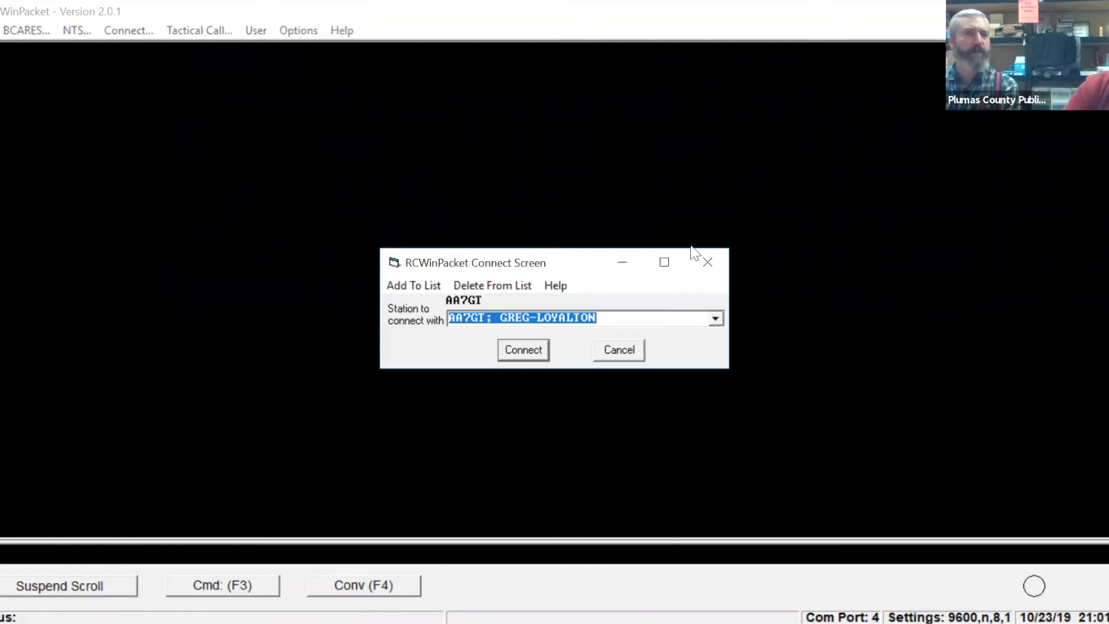
{"action": "left_click", "coordinate": [716, 318]}
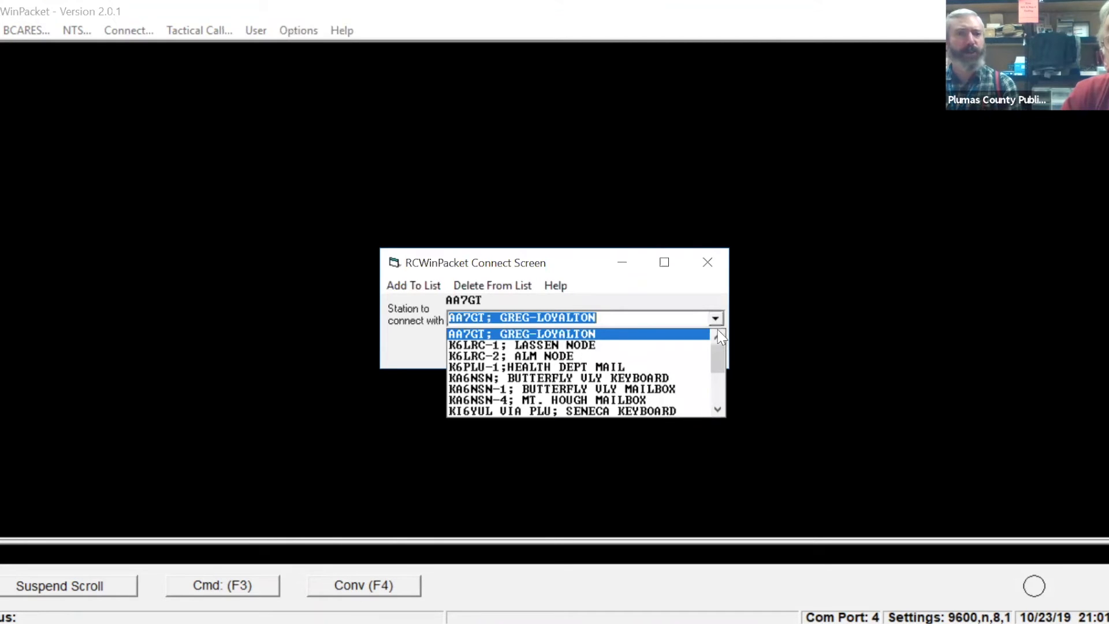
{"action": "left_click", "coordinate": [682, 399]}
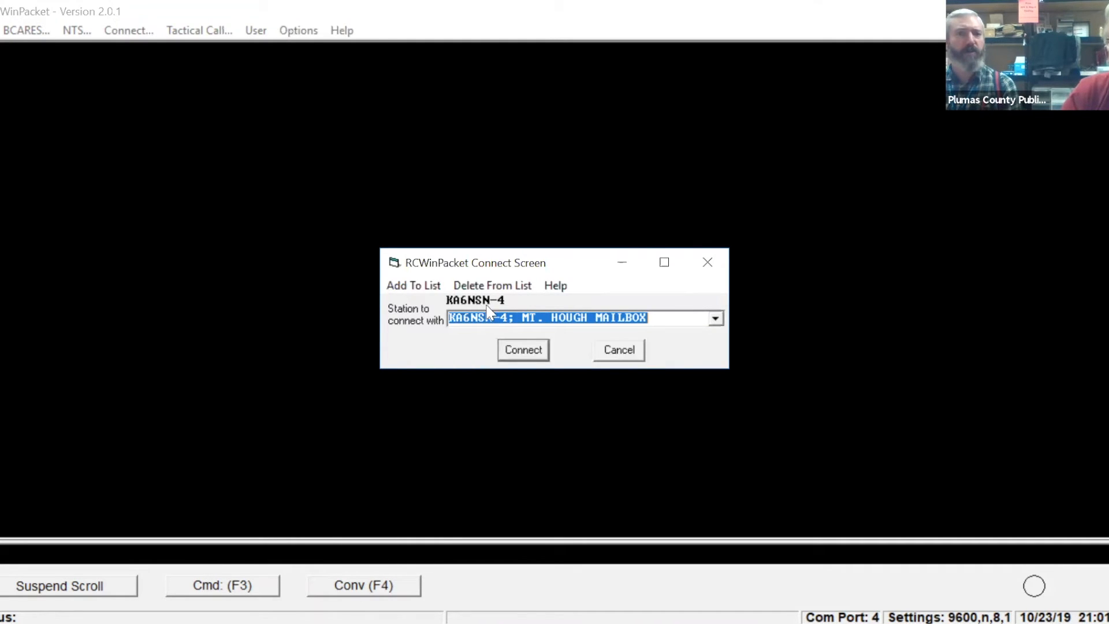
{"action": "left_click", "coordinate": [522, 354]}
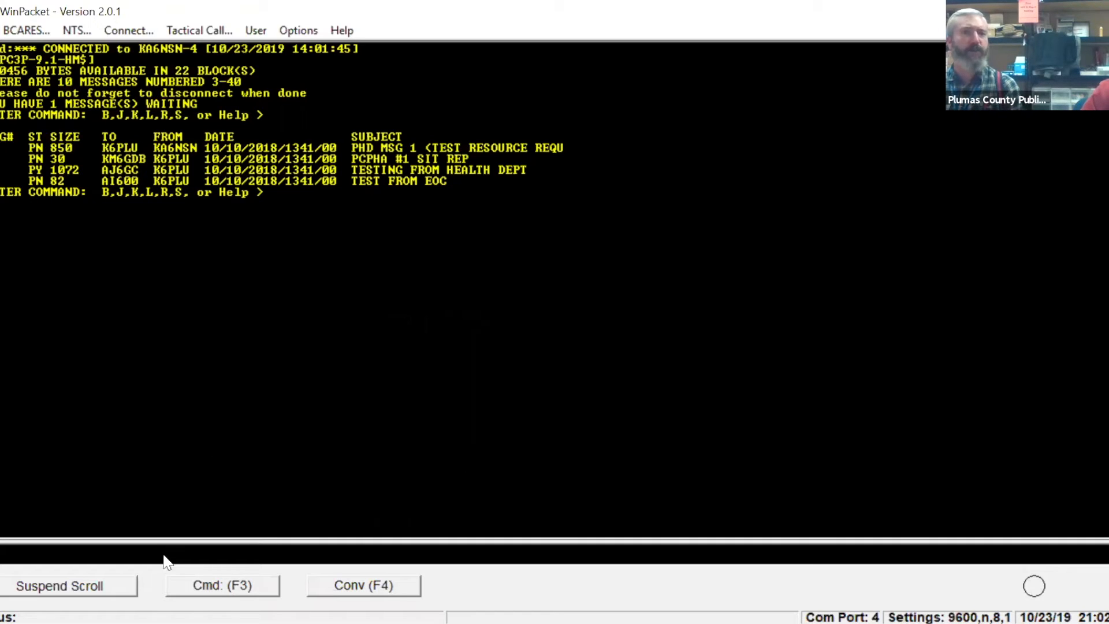
Read message 40, the test resource request, in the Mt. Hough mailbox.
{"action": "type", "text": "40"}
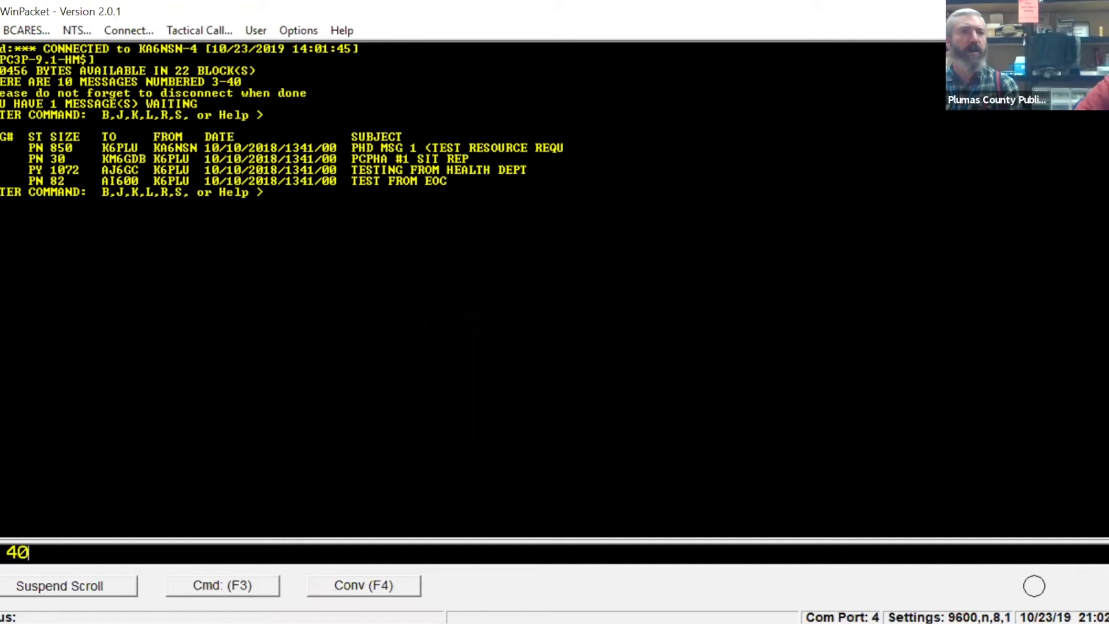
{"action": "key", "text": "Return"}
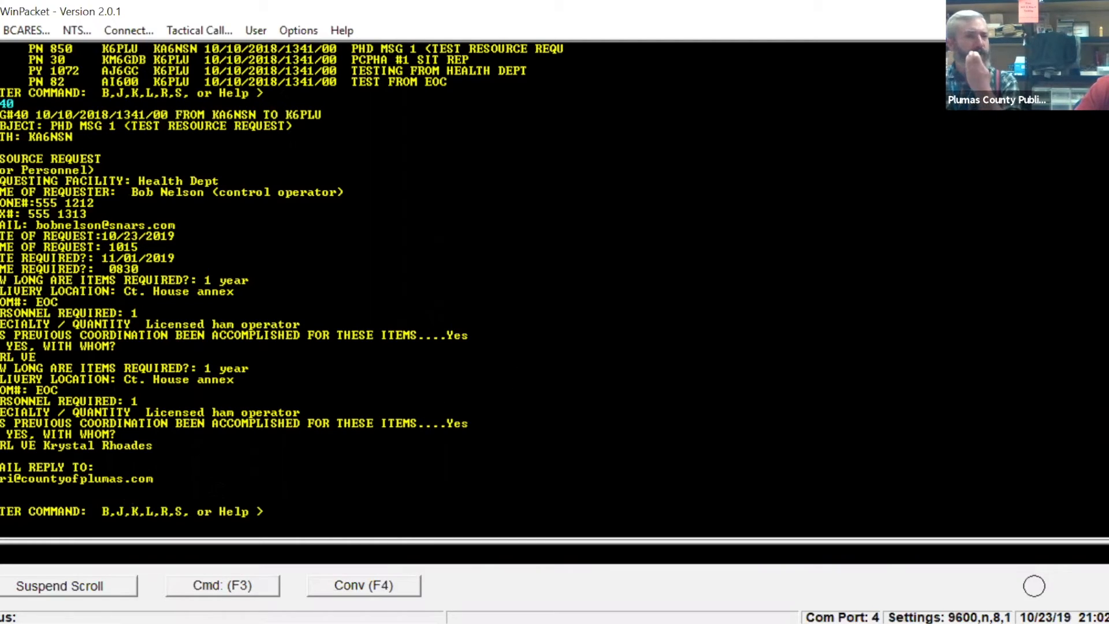
Select the resource request text of message 40 and view the clipboard and printing commands available for it.
{"action": "left_click_drag", "start_coordinate": [162, 481], "coordinate": [1, 157]}
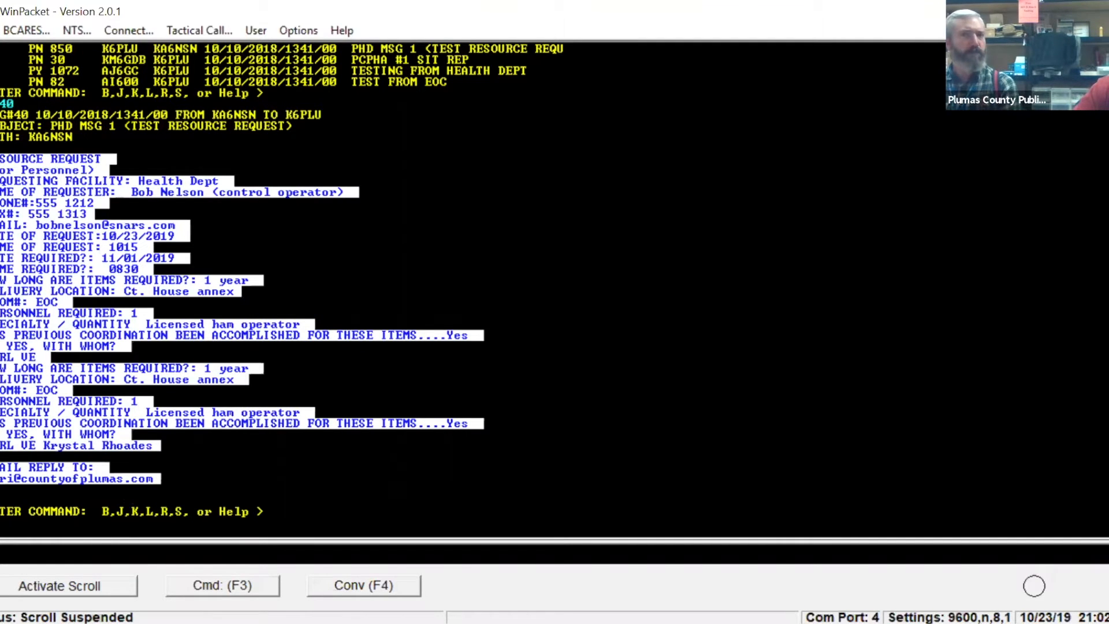
{"action": "left_click", "coordinate": [0, 30]}
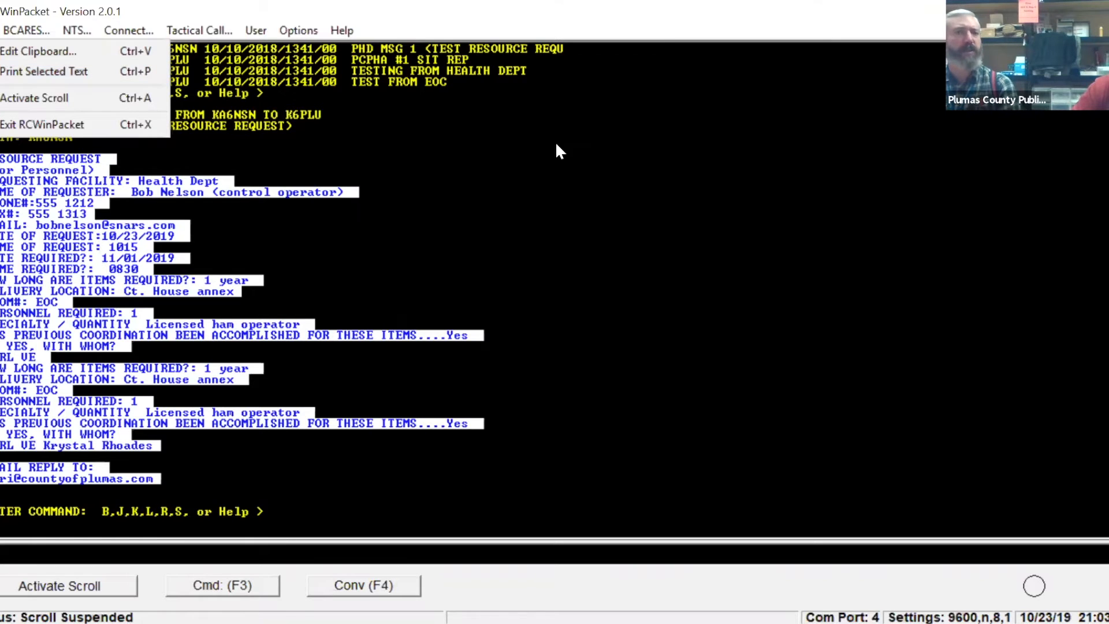
{"action": "left_click", "coordinate": [613, 180]}
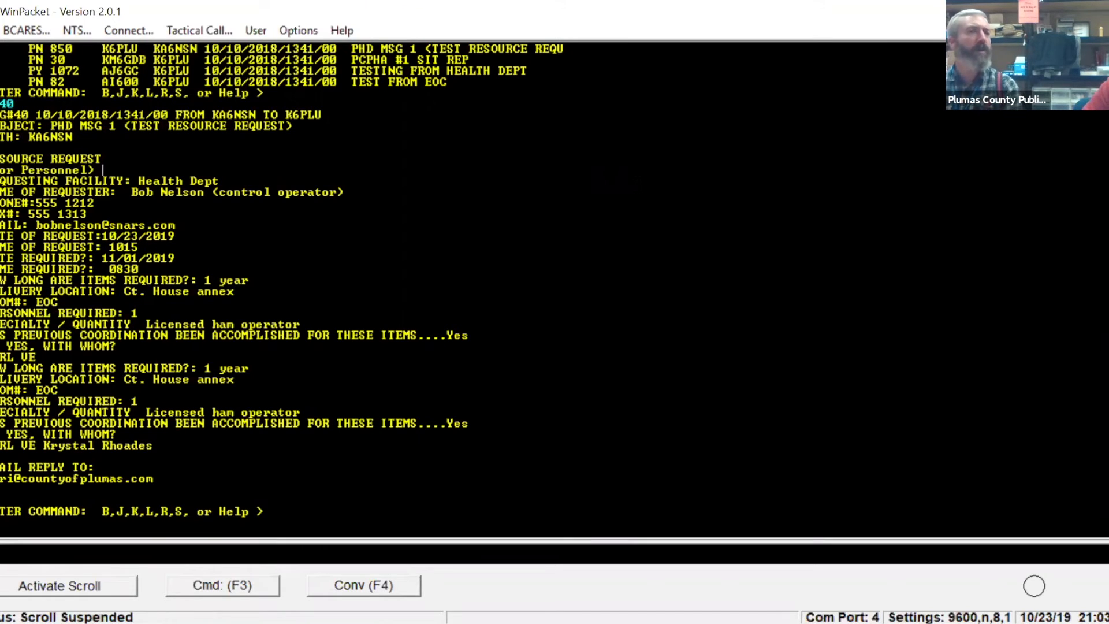
Select the resource request text again, try to paste it into the clipboard editor, and close the editor.
{"action": "left_click_drag", "start_coordinate": [154, 479], "coordinate": [1, 152]}
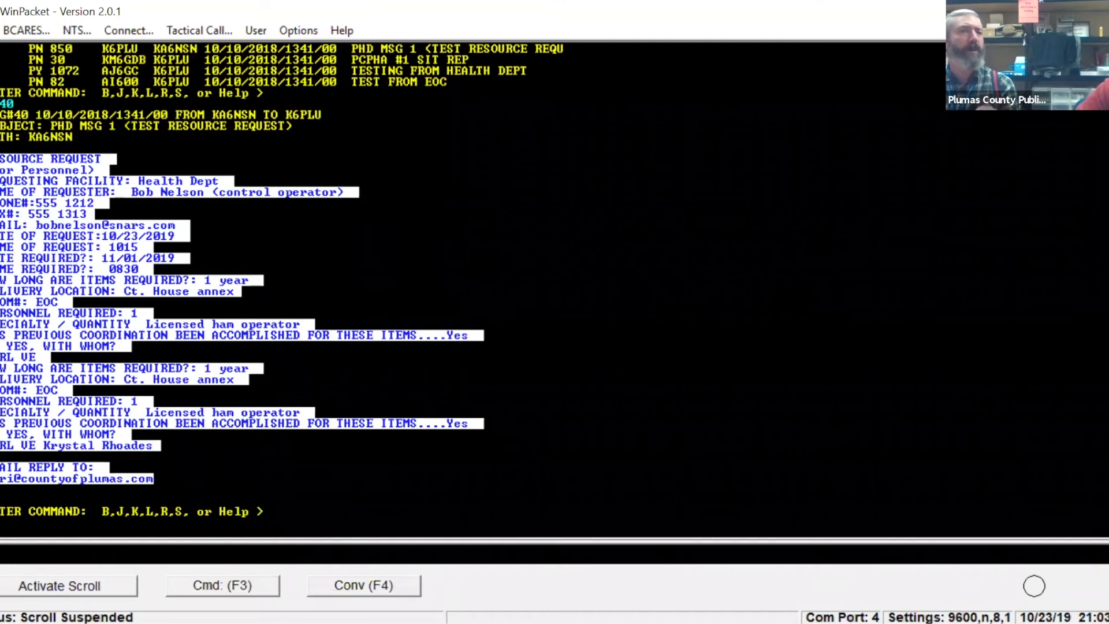
{"action": "left_click", "coordinate": [1, 31]}
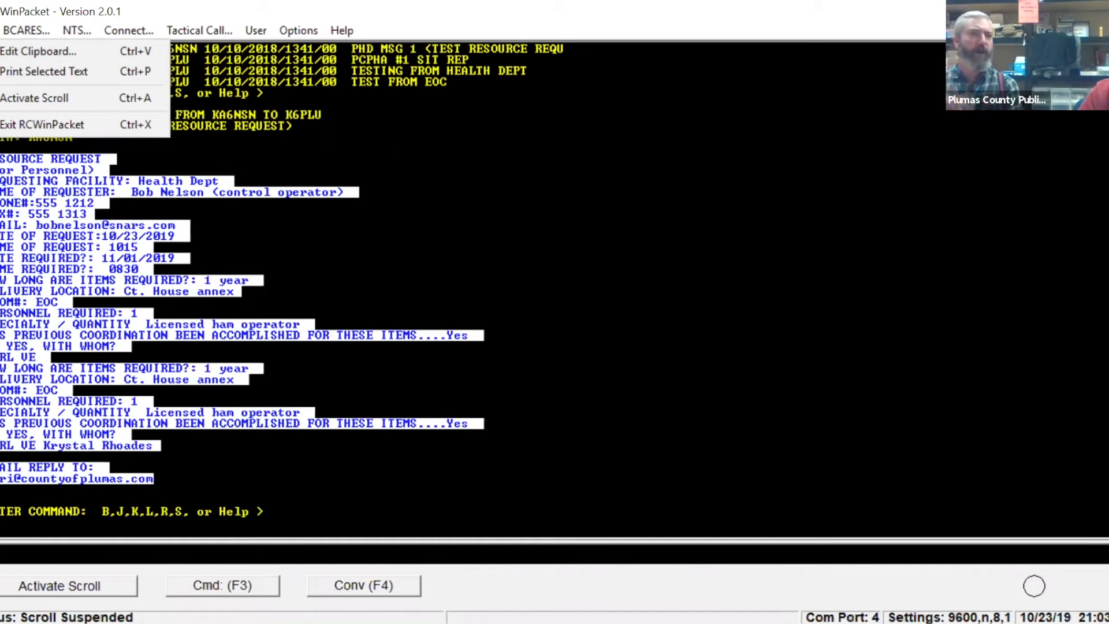
{"action": "key", "text": "Escape"}
{"action": "key", "text": "alt+f"}
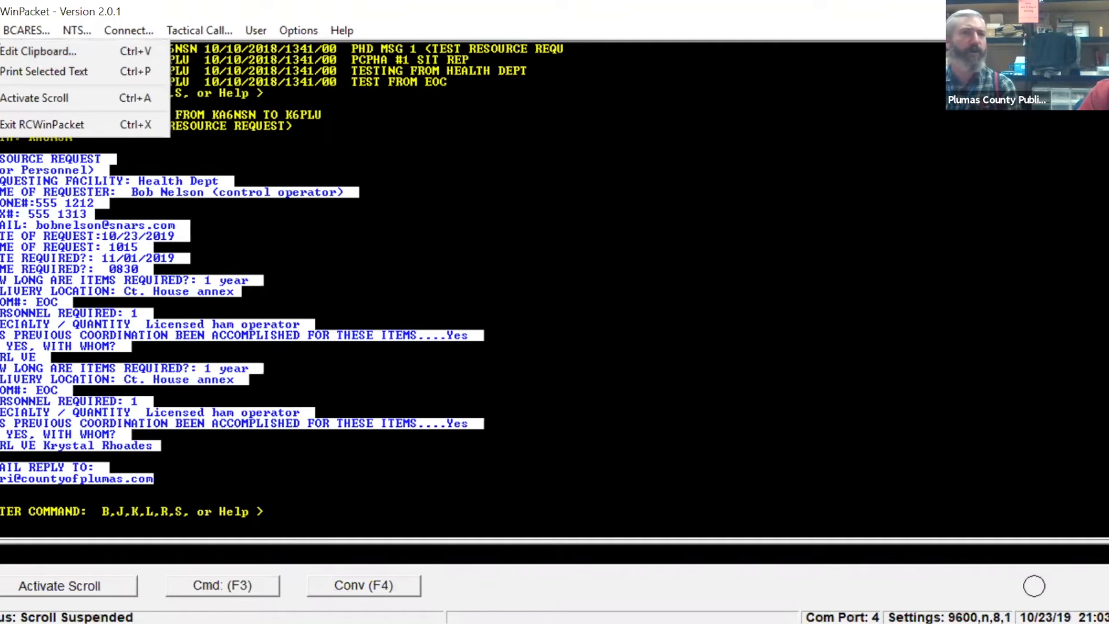
{"action": "left_click", "coordinate": [0, 53]}
{"action": "left_click", "coordinate": [0, 30]}
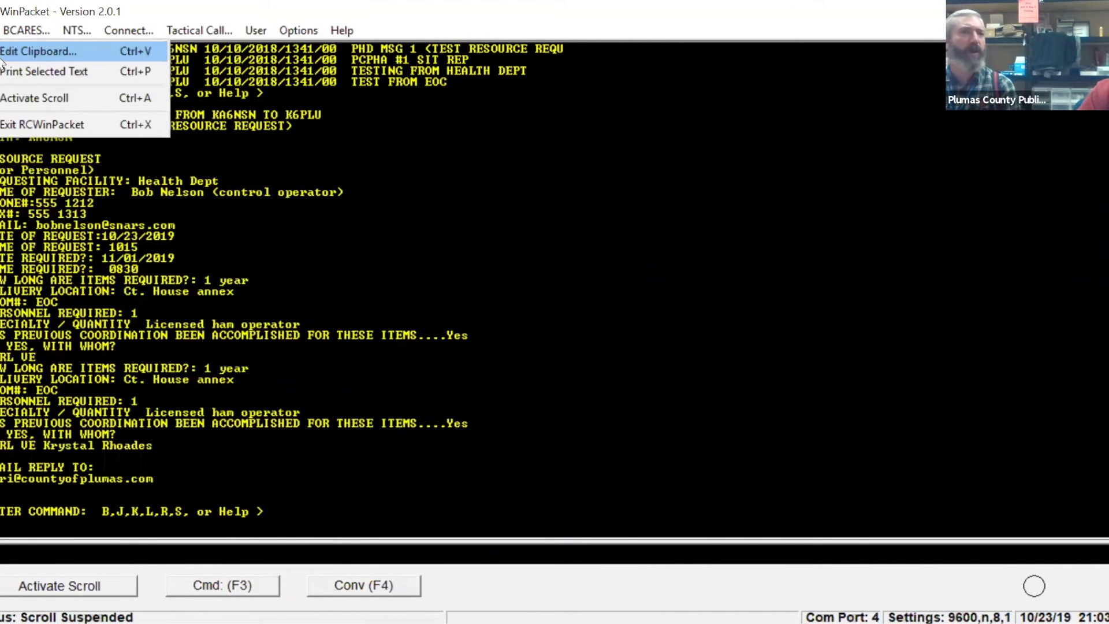
{"action": "left_click", "coordinate": [2, 56]}
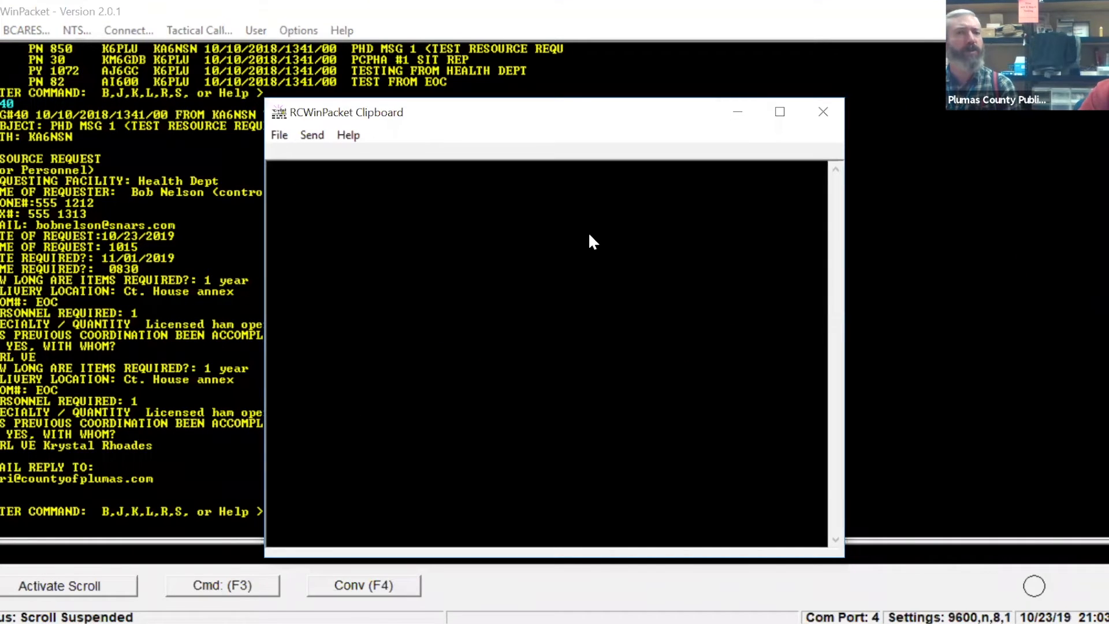
{"action": "right_click", "coordinate": [589, 234]}
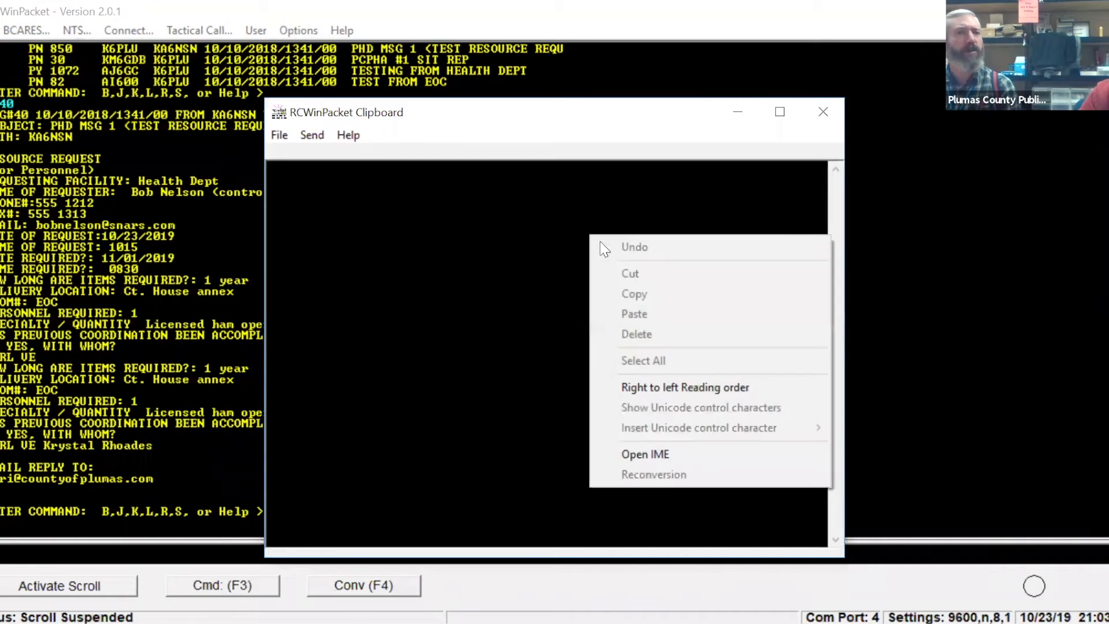
{"action": "left_click", "coordinate": [823, 112]}
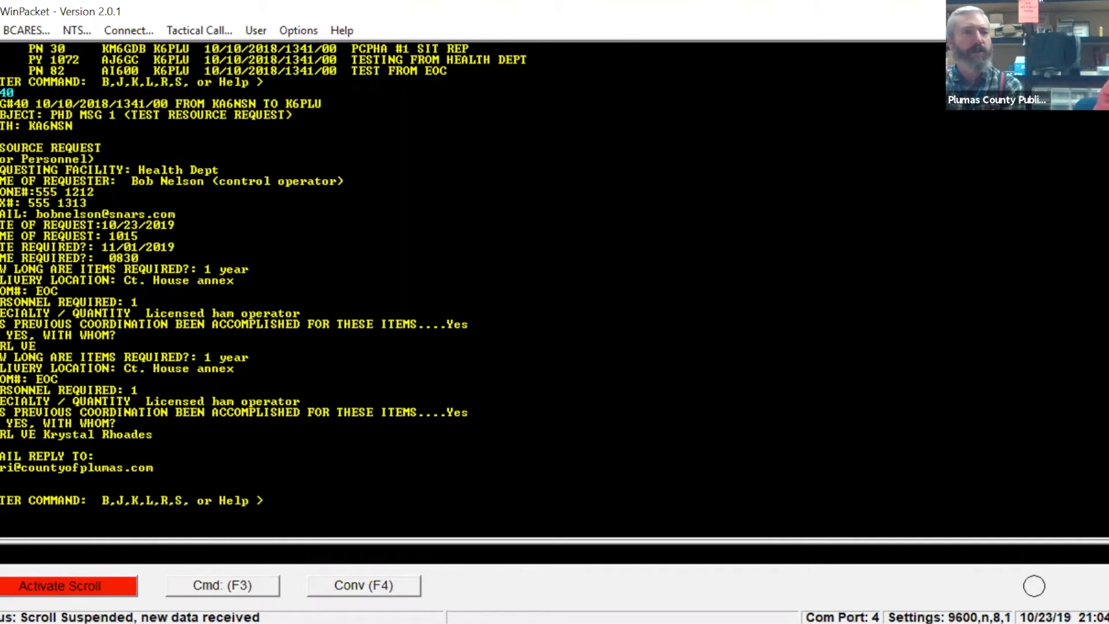
Reactivate the suspended scrolling and start clearing the terminal screen contents.
{"action": "left_click", "coordinate": [63, 591]}
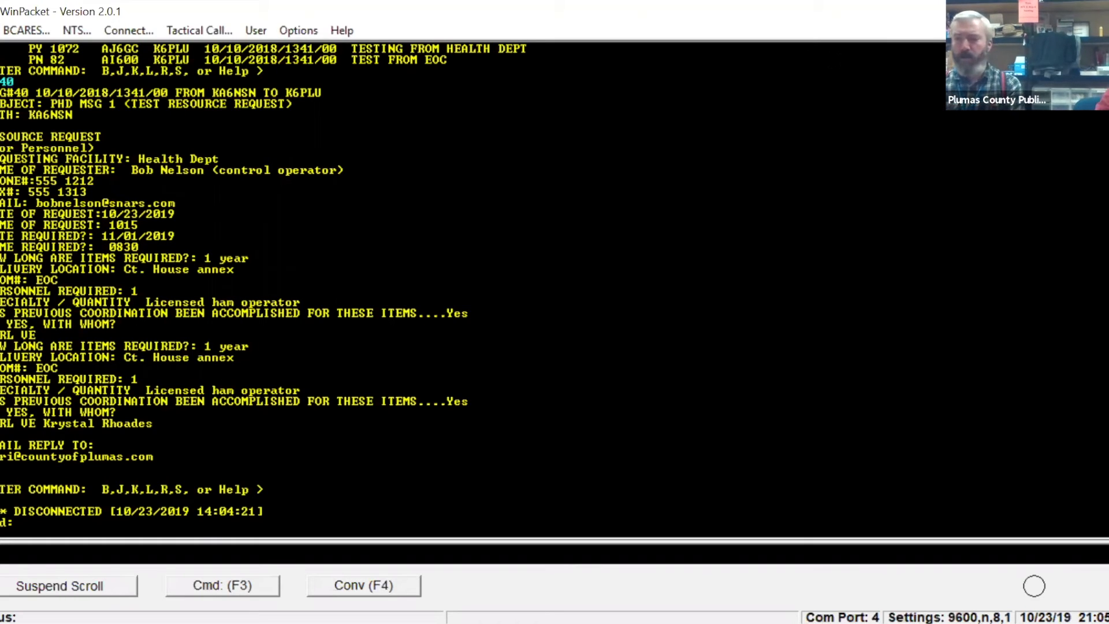
{"action": "key", "text": "Escape"}
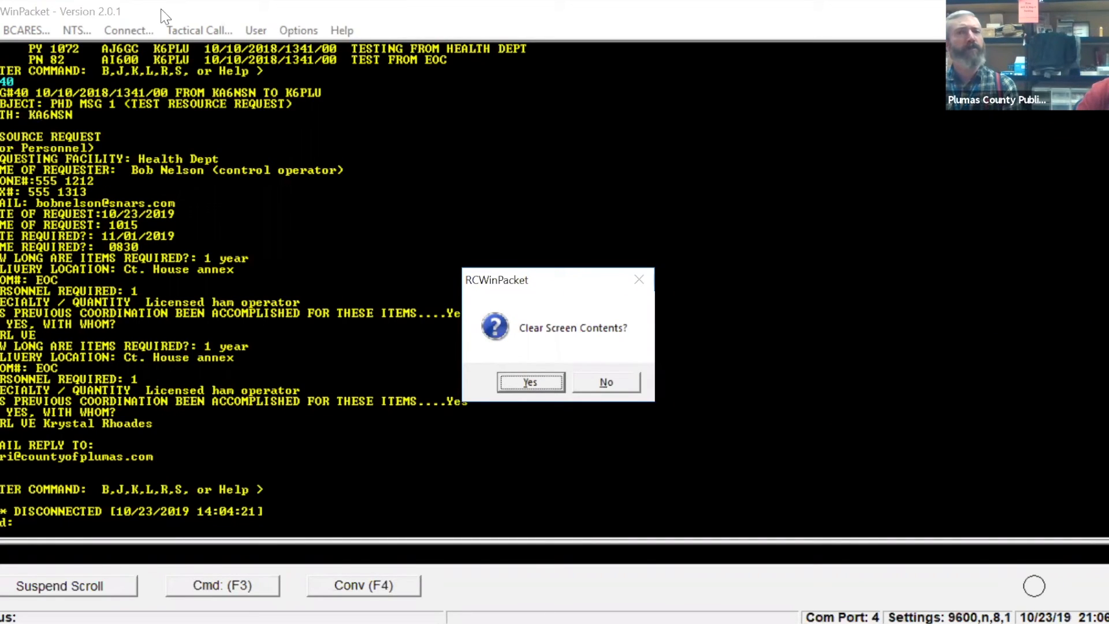
{"action": "left_click", "coordinate": [284, 42]}
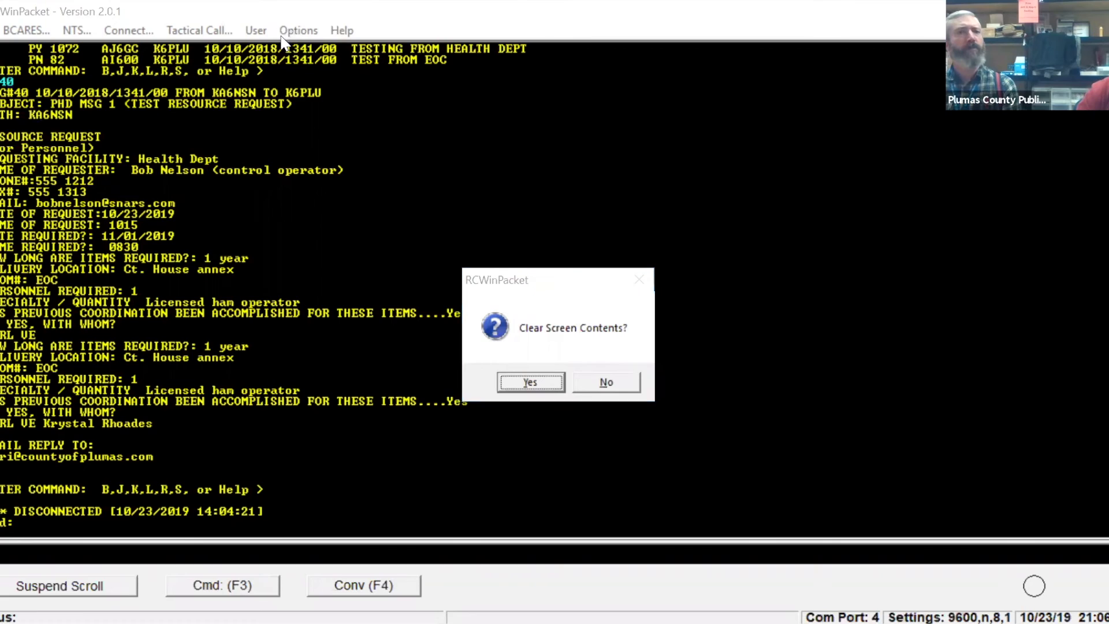
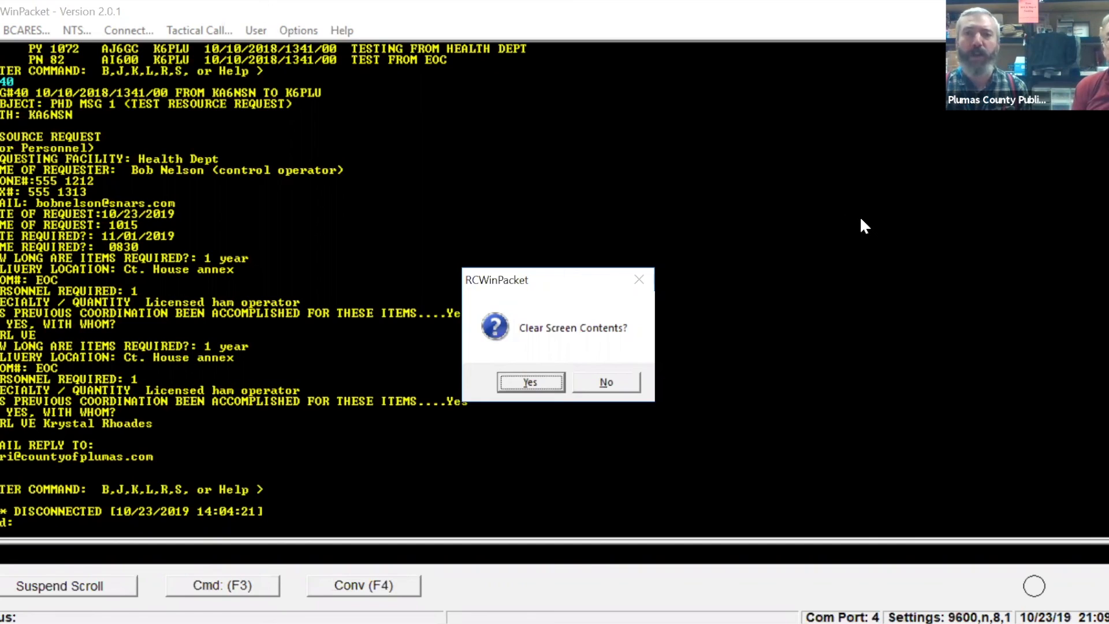
{"action": "left_click", "coordinate": [784, 270]}
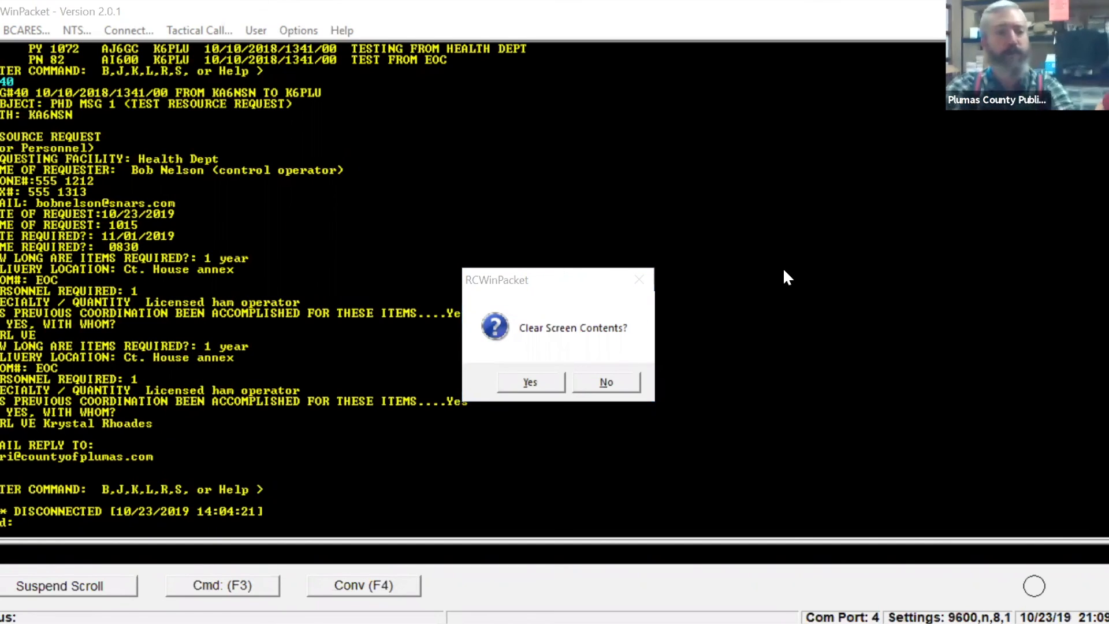